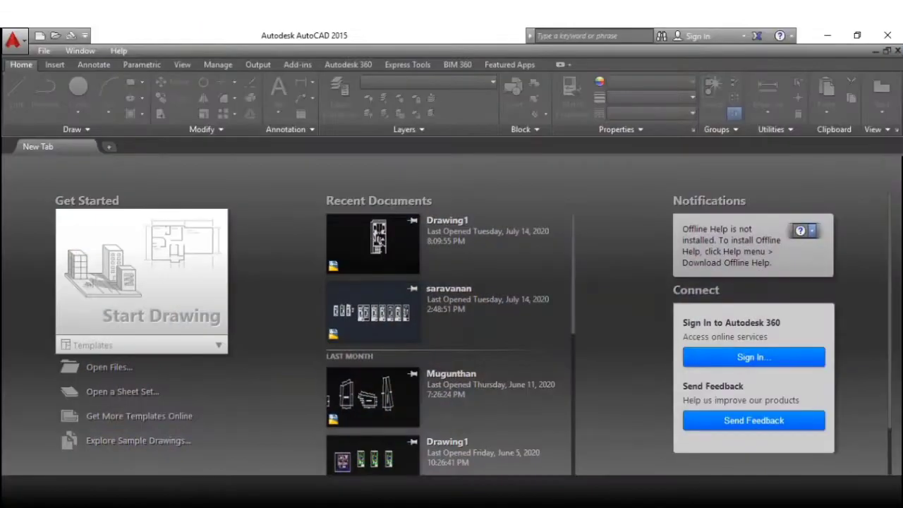
- Start a blank drawing and set its lengths to Engineering with 0'-0.00" precision via UN
{"action": "left_click", "coordinate": [150, 278]}
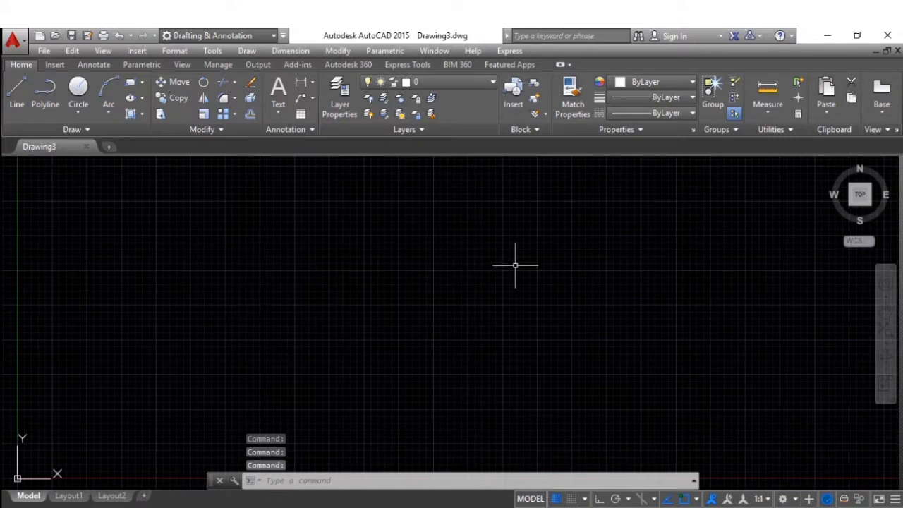
{"action": "type", "text": "un"}
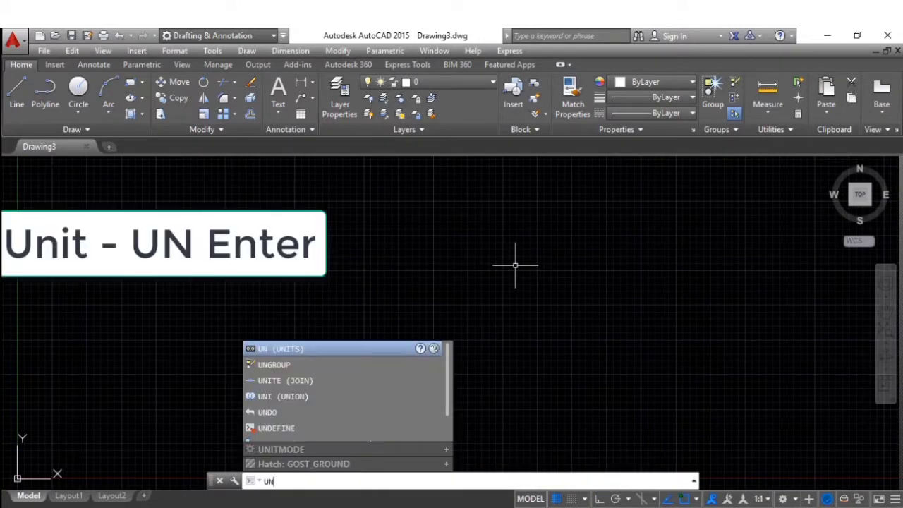
{"action": "key", "text": "Return"}
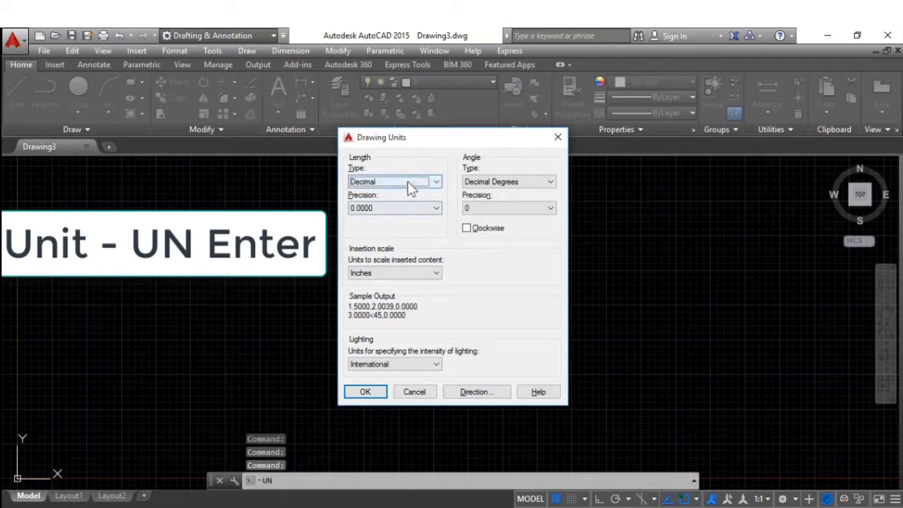
{"action": "left_click", "coordinate": [411, 187]}
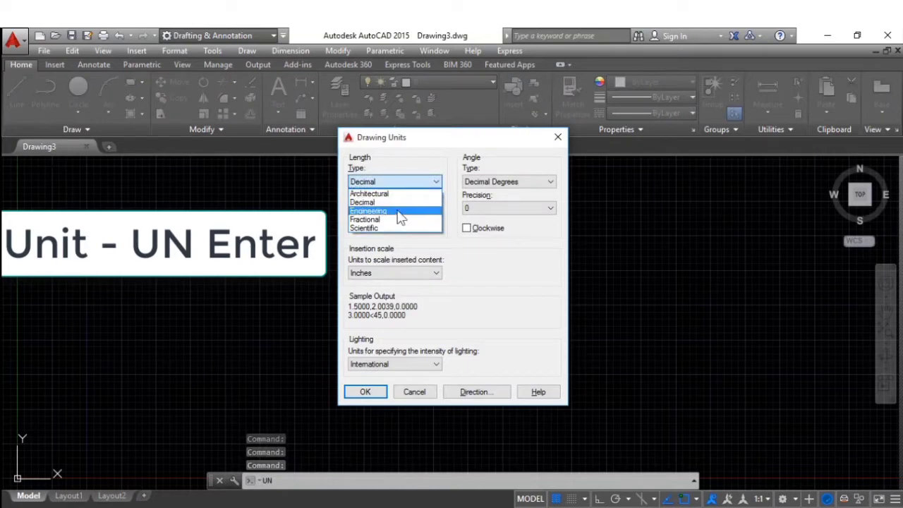
{"action": "left_click", "coordinate": [397, 211]}
{"action": "left_click", "coordinate": [407, 207]}
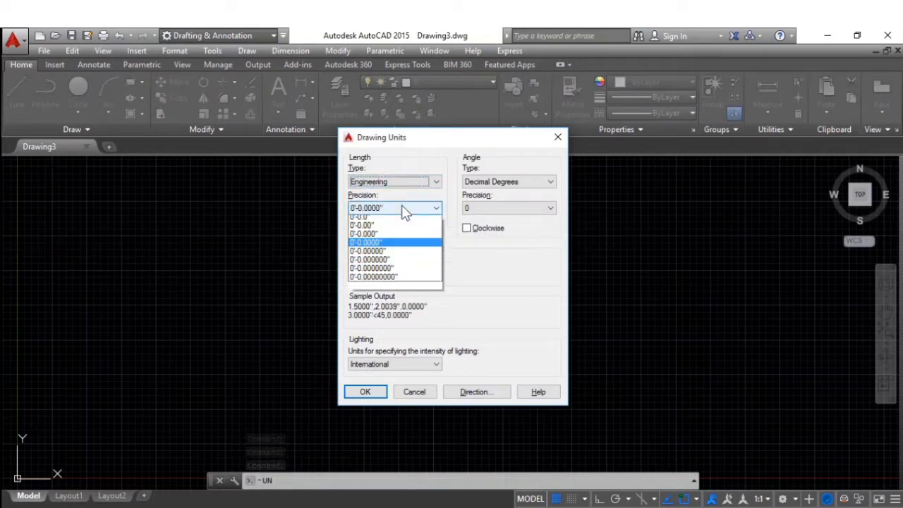
{"action": "left_click", "coordinate": [383, 238]}
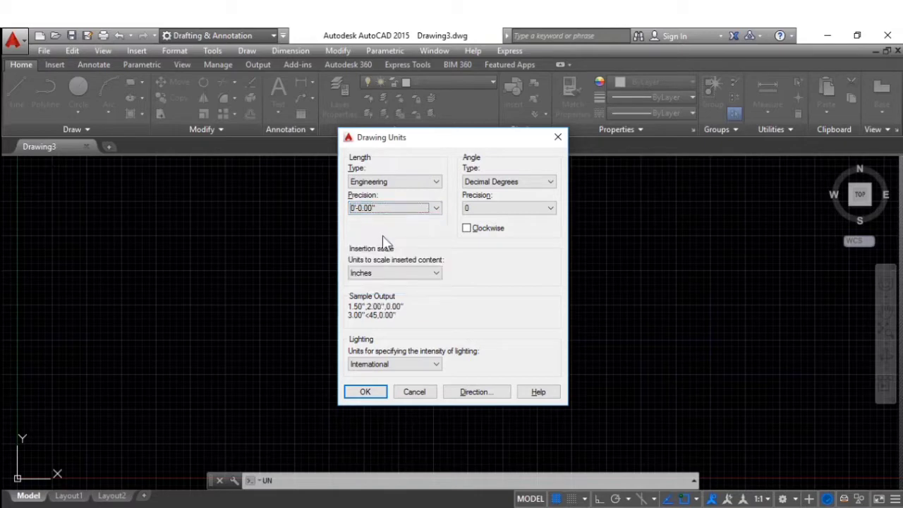
{"action": "left_click", "coordinate": [365, 392]}
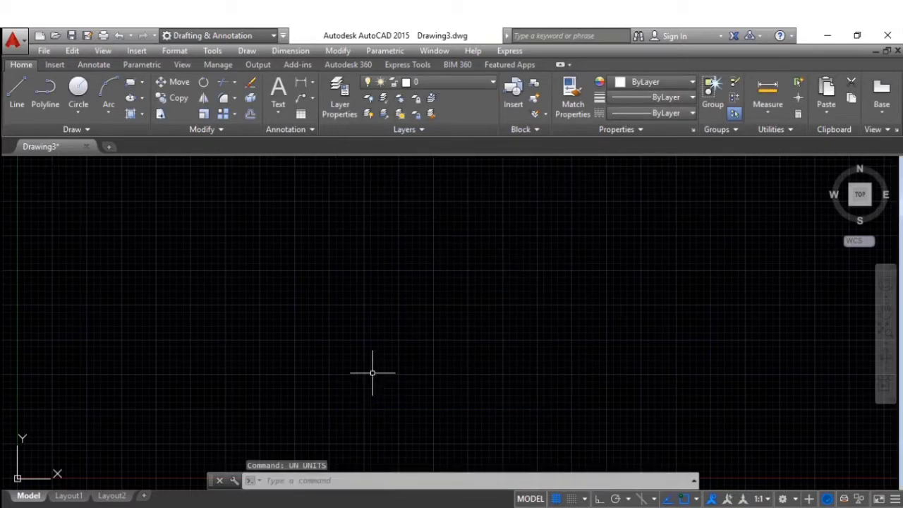
- Set the limits from 0,0 to 50',50' and zoom All to show them
{"action": "type", "text": "14"}
{"action": "type", "text": "LIM"}
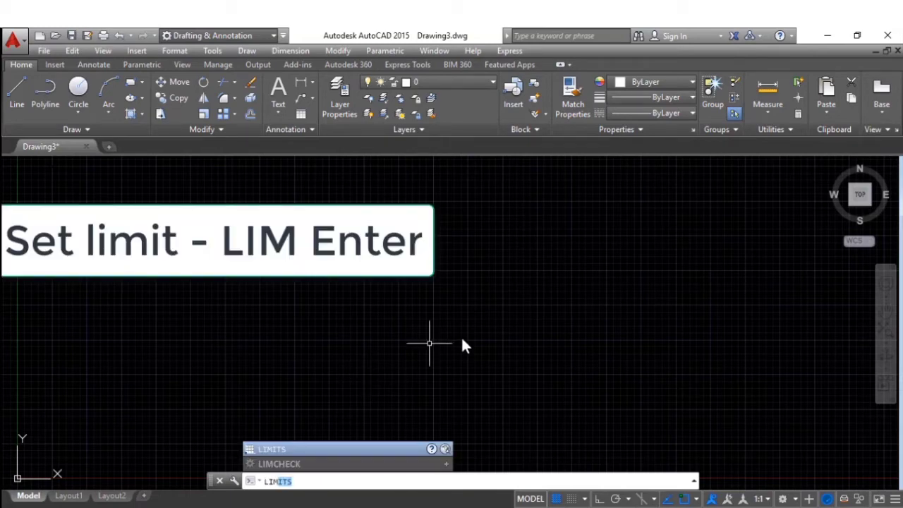
{"action": "key", "text": "Return"}
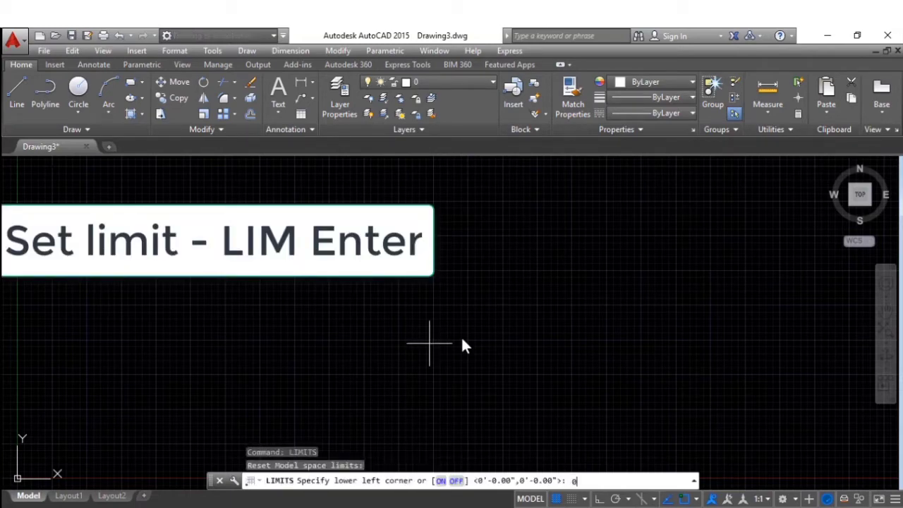
{"action": "key", "text": "Return"}
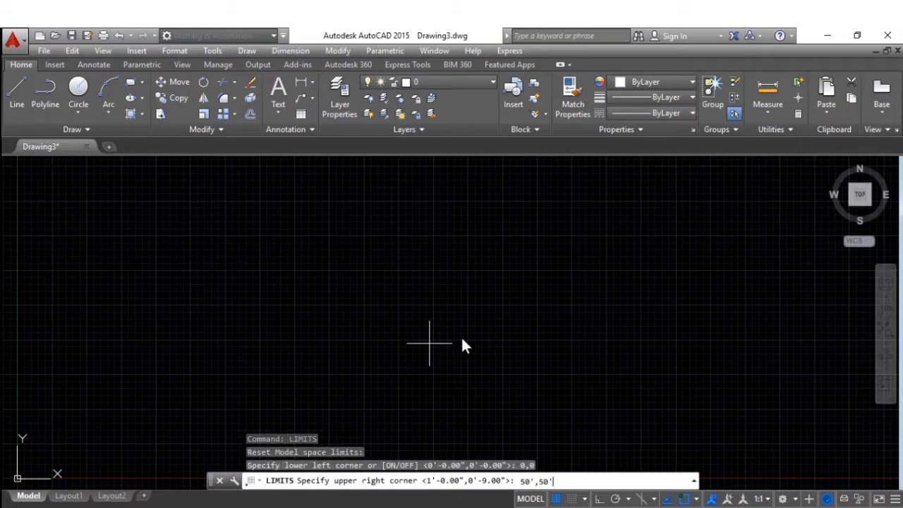
{"action": "key", "text": "Return"}
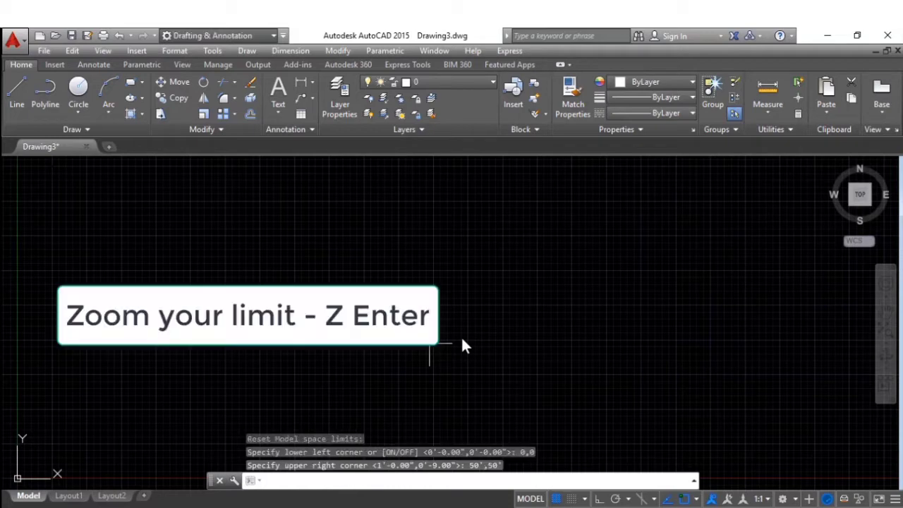
{"action": "type", "text": "z"}
{"action": "key", "text": "Return"}
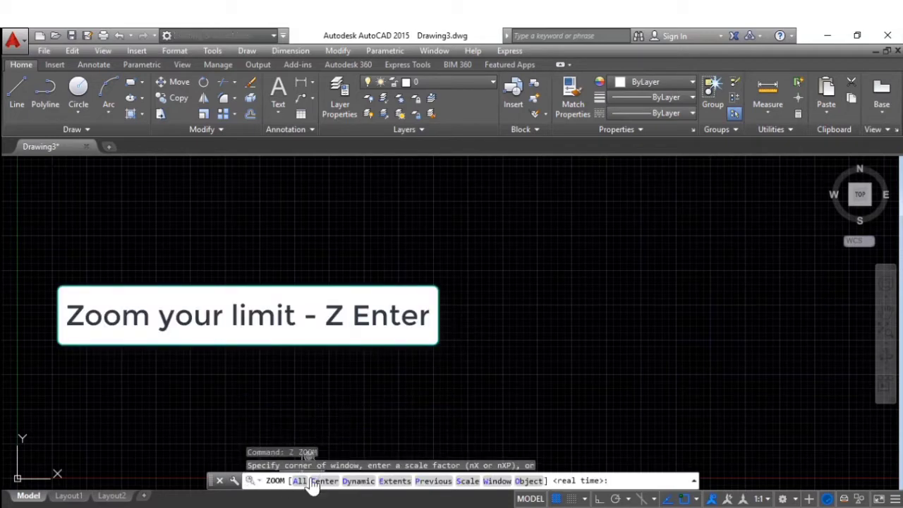
{"action": "left_click", "coordinate": [299, 480]}
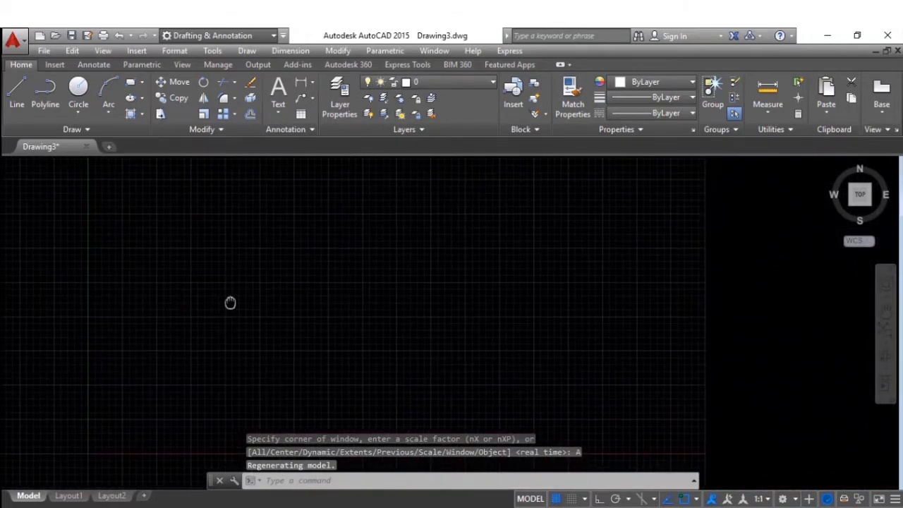
- With Ortho on, draw the outline's 22' bottom wall and 30' side wall lines
{"action": "type", "text": "l"}
{"action": "key", "text": "Return"}
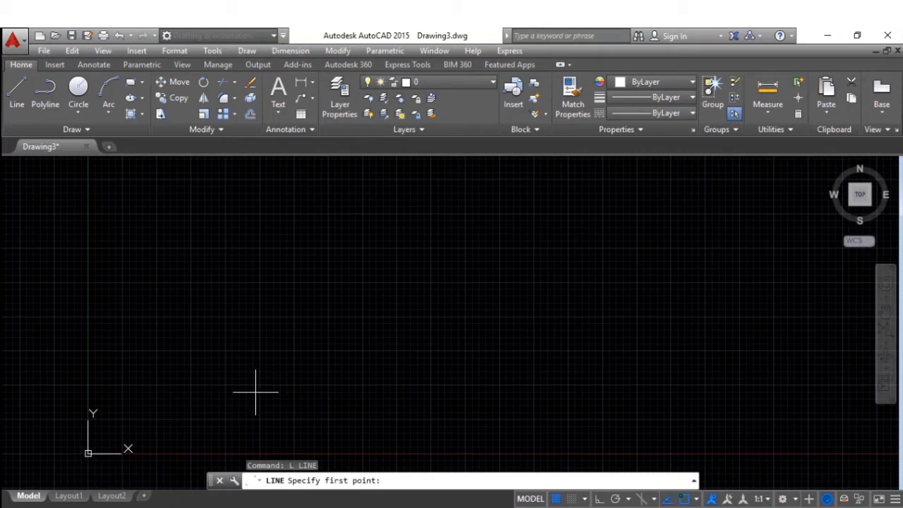
{"action": "left_click", "coordinate": [254, 387]}
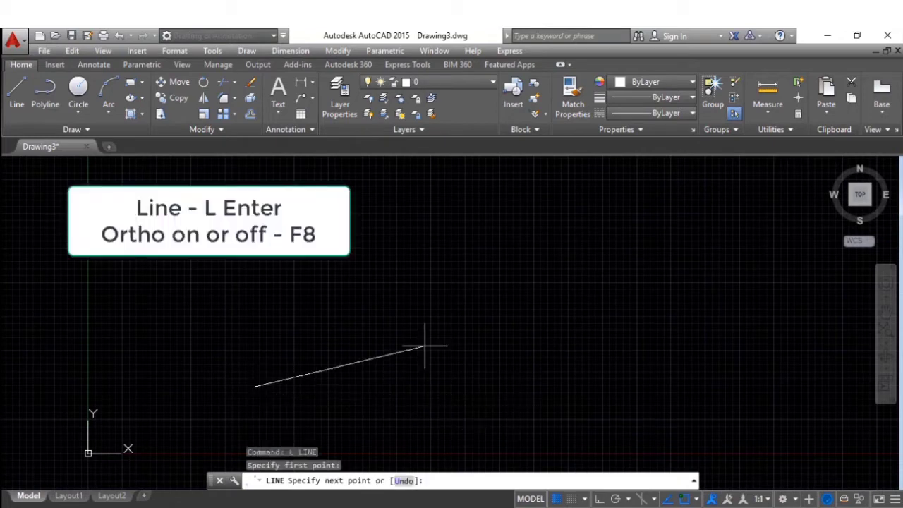
{"action": "key", "text": "F8"}
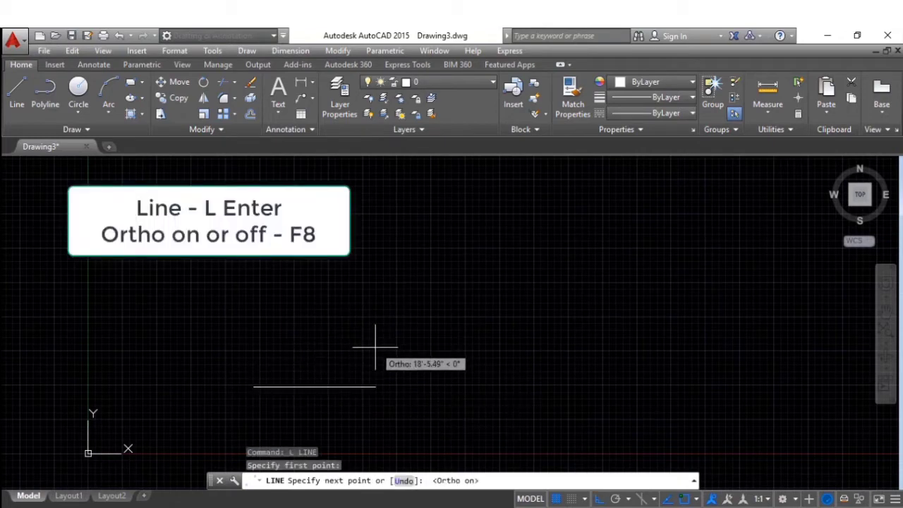
{"action": "type", "text": "22'"}
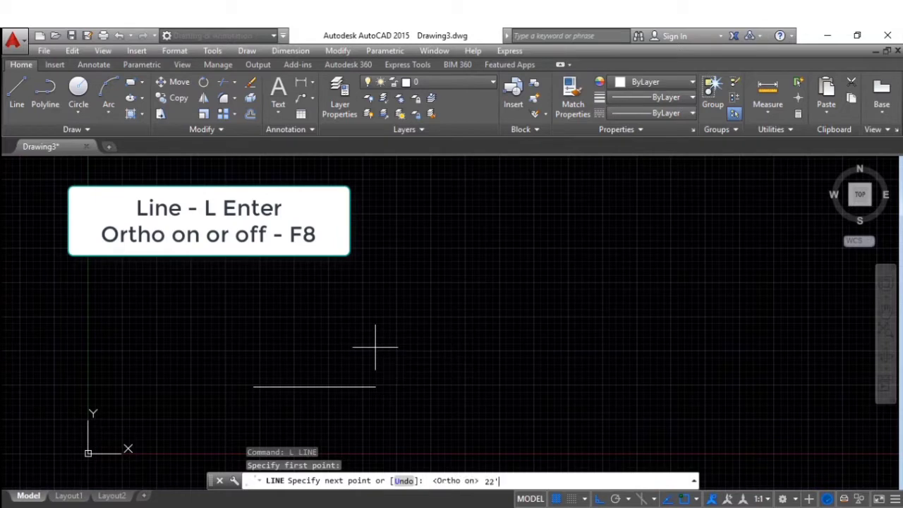
{"action": "key", "text": "Return"}
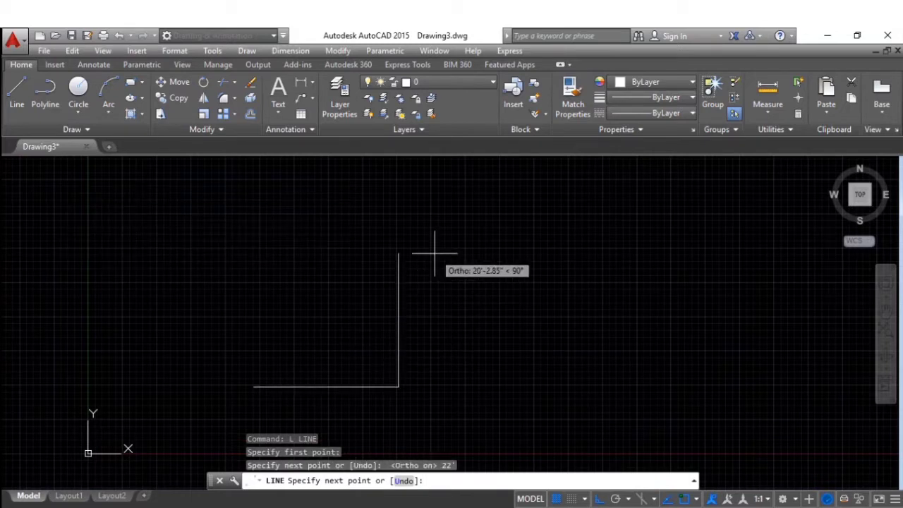
{"action": "type", "text": "30"}
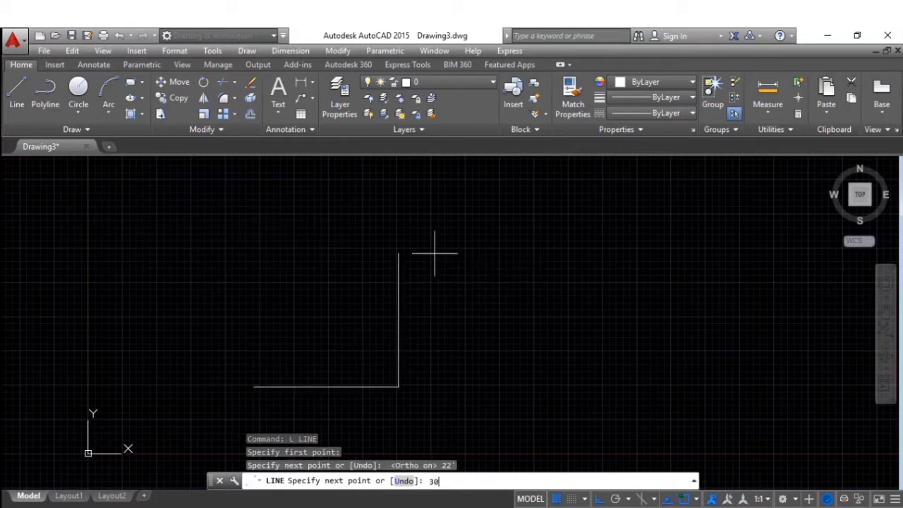
{"action": "key", "text": "Return"}
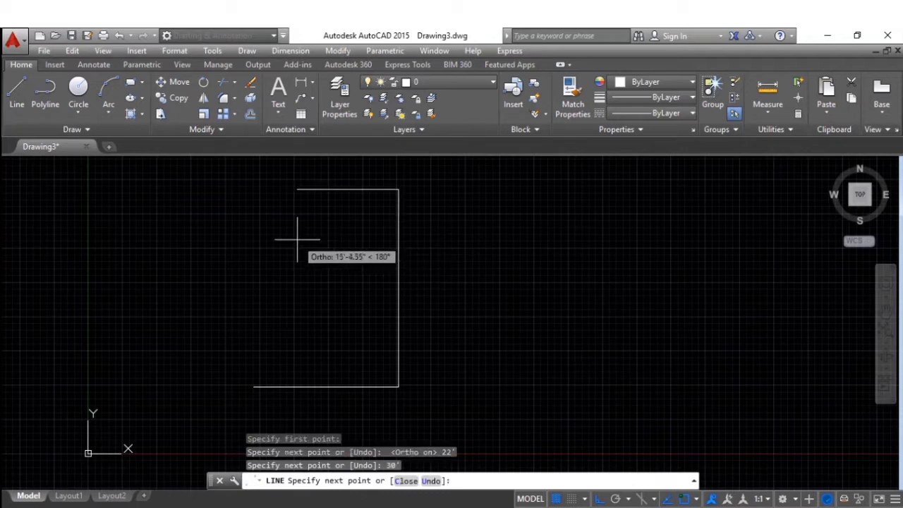
- Redraw the 22' top wall line leftward after an undo and close the rectangle
{"action": "type", "text": "22"}
{"action": "key", "text": "Return"}
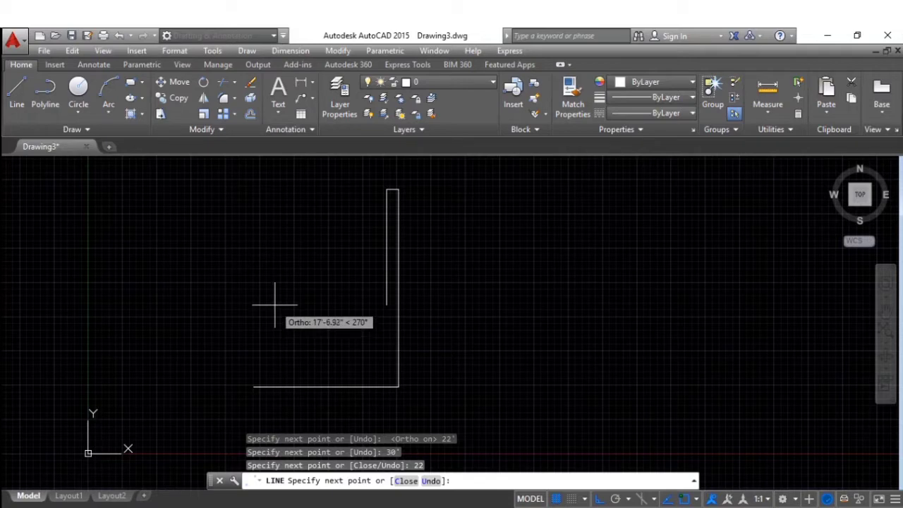
{"action": "key", "text": "ctrl+z"}
{"action": "type", "text": "22"}
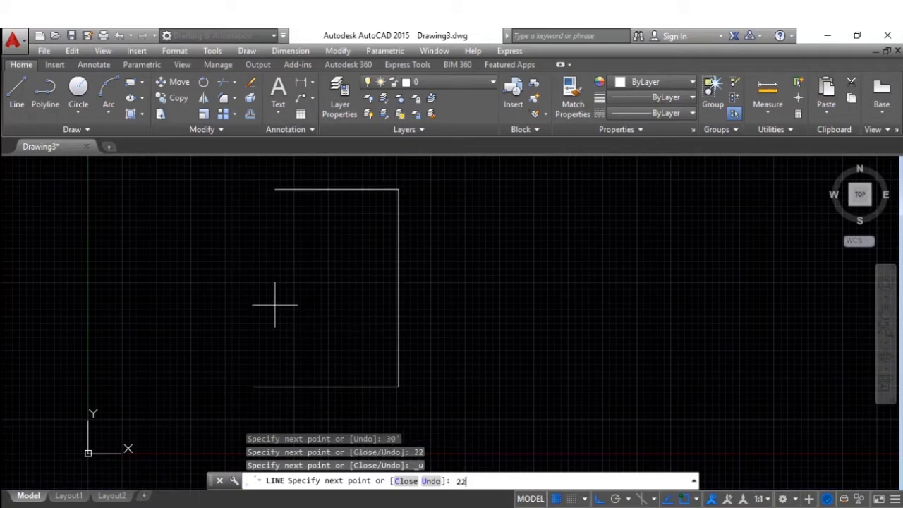
{"action": "key", "text": "Return"}
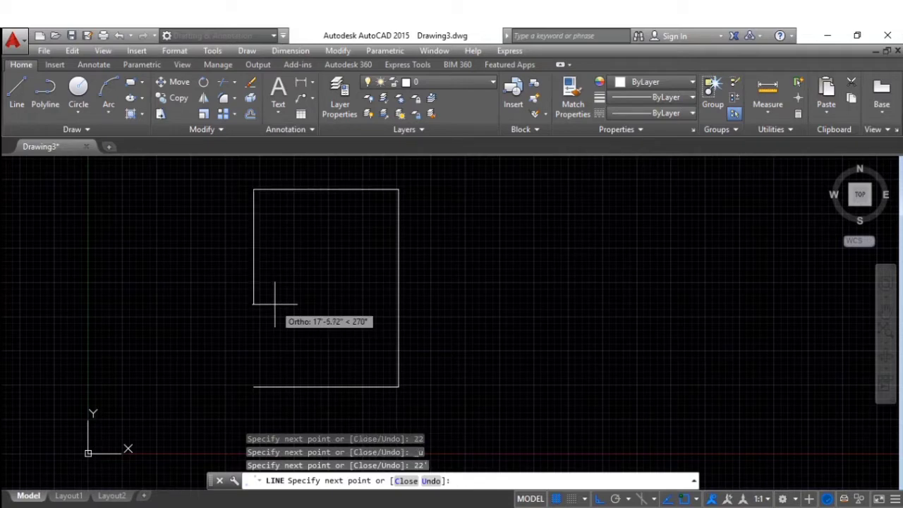
{"action": "type", "text": "c"}
{"action": "key", "text": "Return"}
{"action": "middle_click_drag", "start_coordinate": [308, 295], "coordinate": [369, 310]}
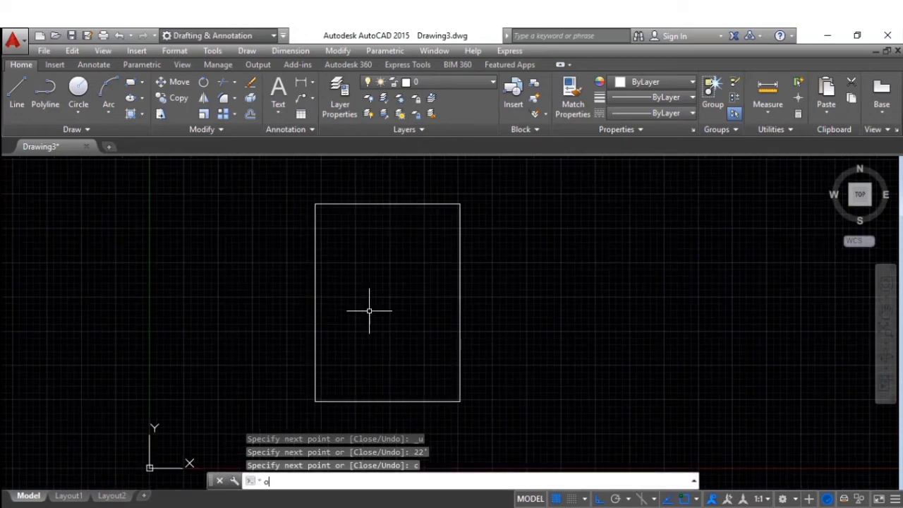
{"action": "key", "text": "Return"}
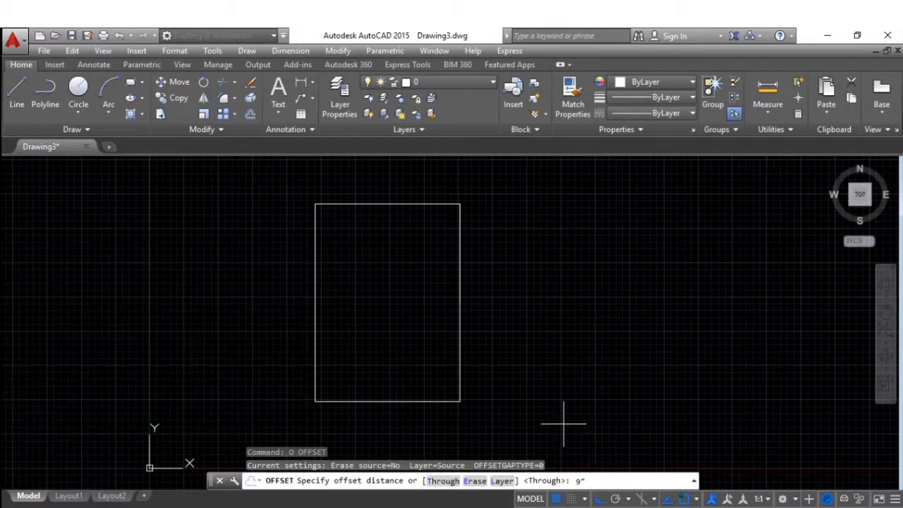
- Offset the right, top, left and bottom wall lines 9" inward
{"action": "key", "text": "Return"}
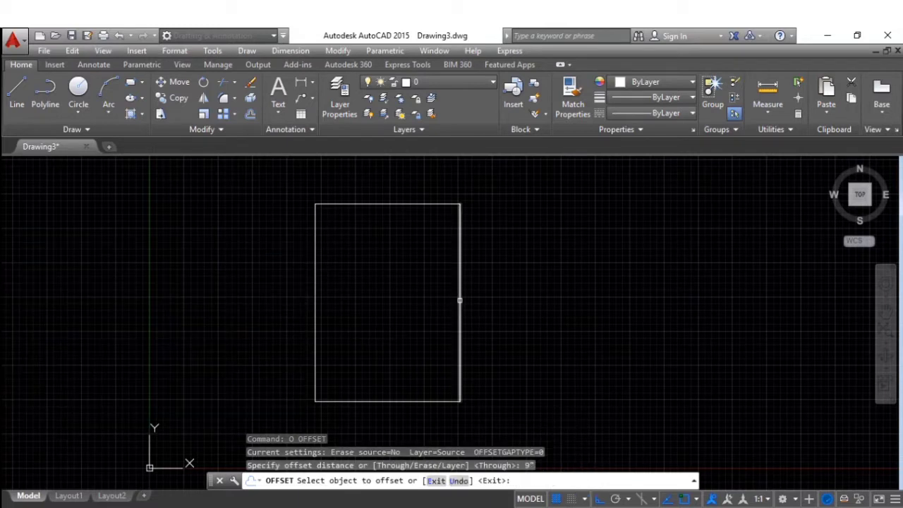
{"action": "left_click", "coordinate": [458, 305]}
{"action": "left_click", "coordinate": [421, 304]}
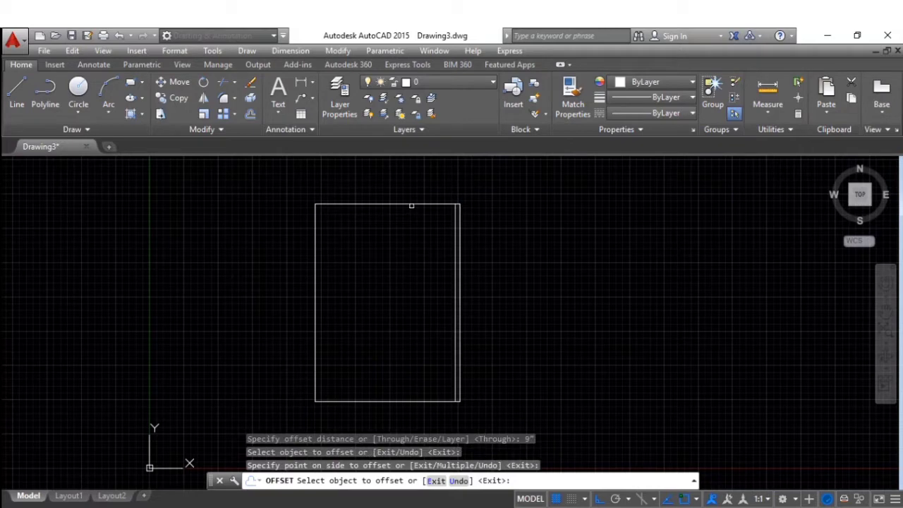
{"action": "left_click", "coordinate": [411, 205]}
{"action": "left_click", "coordinate": [394, 247]}
{"action": "left_click", "coordinate": [315, 228]}
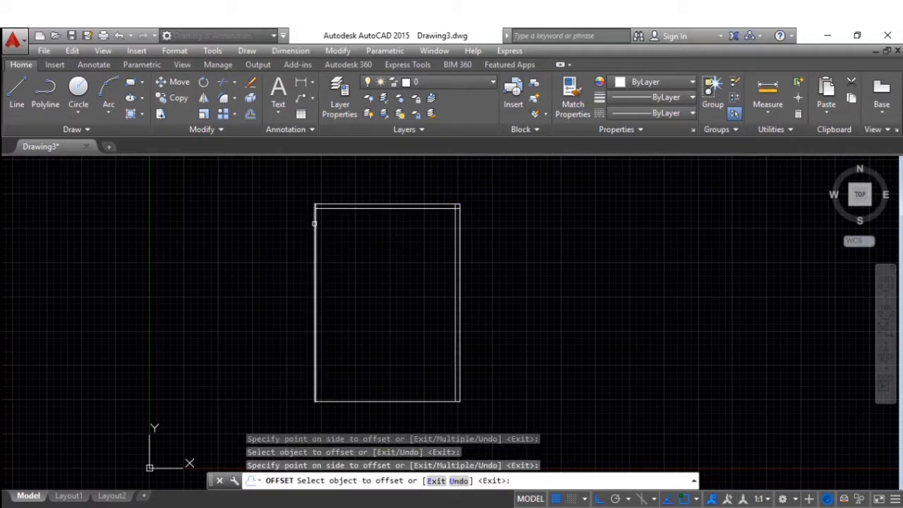
{"action": "left_click", "coordinate": [343, 231]}
{"action": "scroll", "coordinate": [344, 400], "scroll_direction": "up", "scroll_amount": 4}
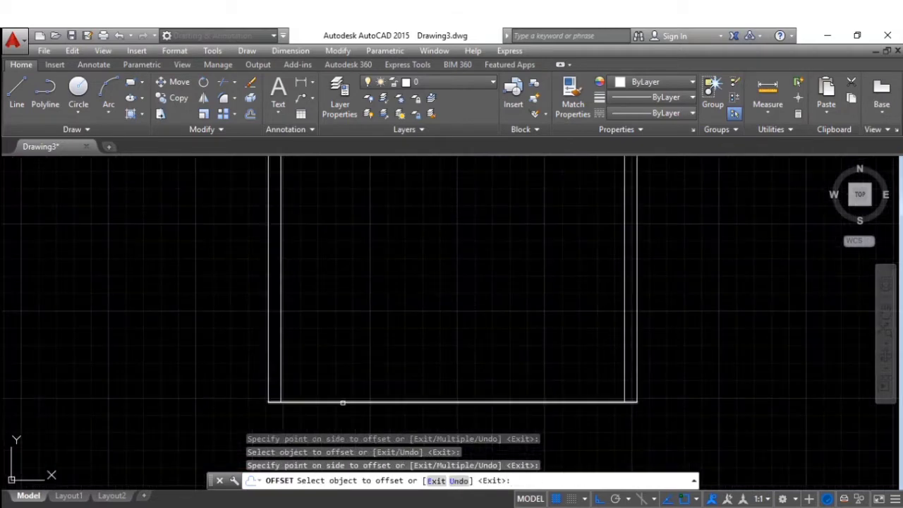
{"action": "left_click", "coordinate": [344, 400]}
{"action": "left_click", "coordinate": [332, 356]}
- End the offset command and recentre the double-line wall outline in view
{"action": "scroll", "coordinate": [359, 337], "scroll_direction": "down", "scroll_amount": 2}
{"action": "scroll", "coordinate": [359, 336], "scroll_direction": "down", "scroll_amount": 2}
{"action": "middle_click_drag", "start_coordinate": [405, 256], "coordinate": [402, 298]}
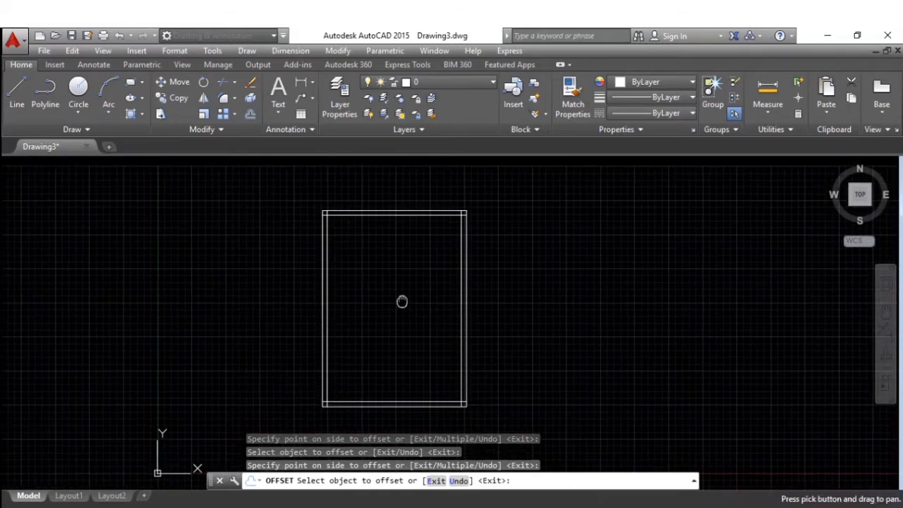
{"action": "scroll", "coordinate": [388, 229], "scroll_direction": "up", "scroll_amount": 2}
{"action": "key", "text": "Escape"}
{"action": "key", "text": "Escape"}
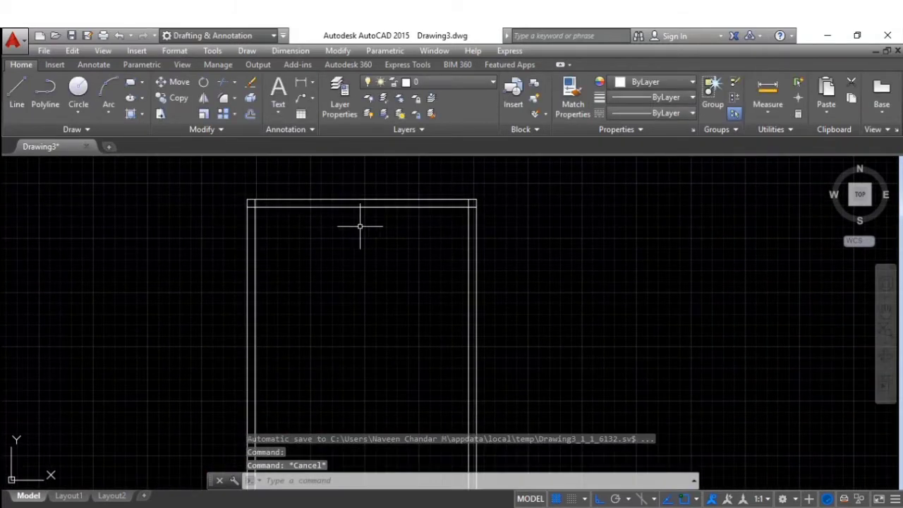
{"action": "key", "text": "Escape"}
{"action": "middle_click_drag", "start_coordinate": [411, 291], "coordinate": [428, 296]}
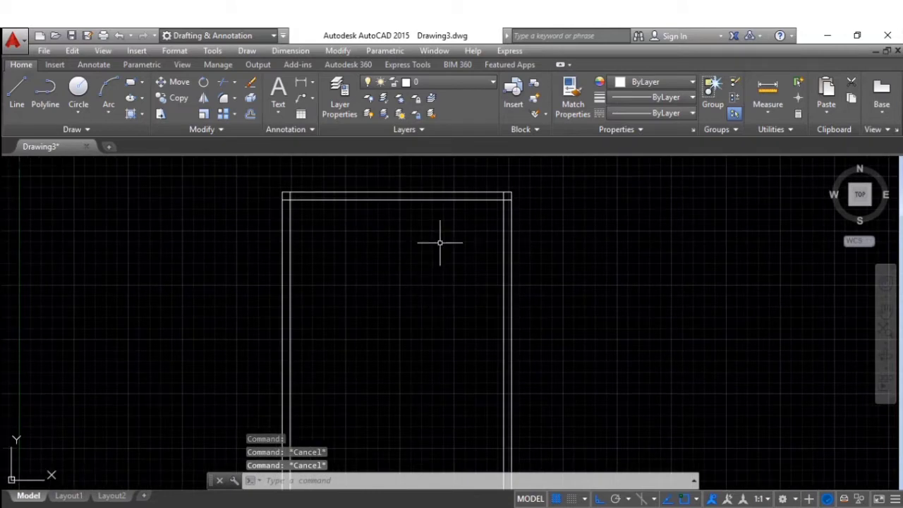
- Start a partition line at the inner top-right corner and draw 10' along the top wall
{"action": "type", "text": "l"}
{"action": "key", "text": "Return"}
{"action": "scroll", "coordinate": [466, 203], "scroll_direction": "up", "scroll_amount": 3}
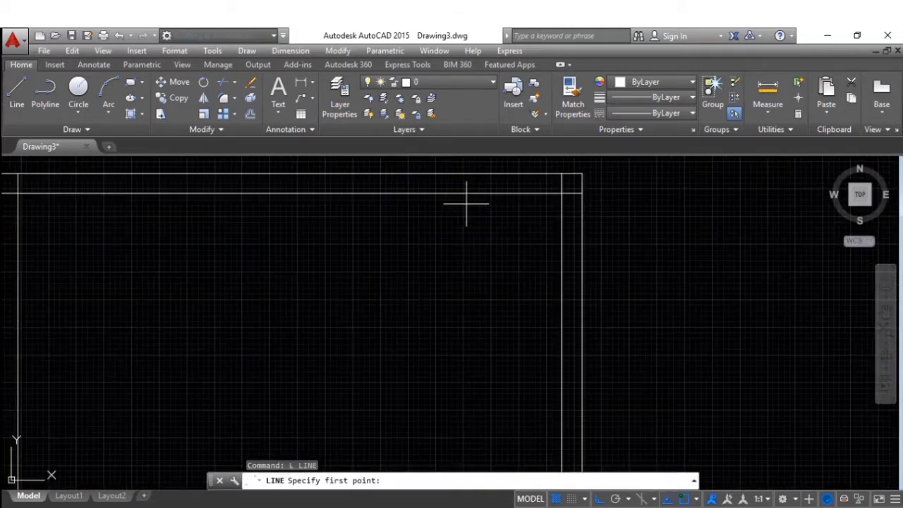
{"action": "left_click", "coordinate": [562, 193]}
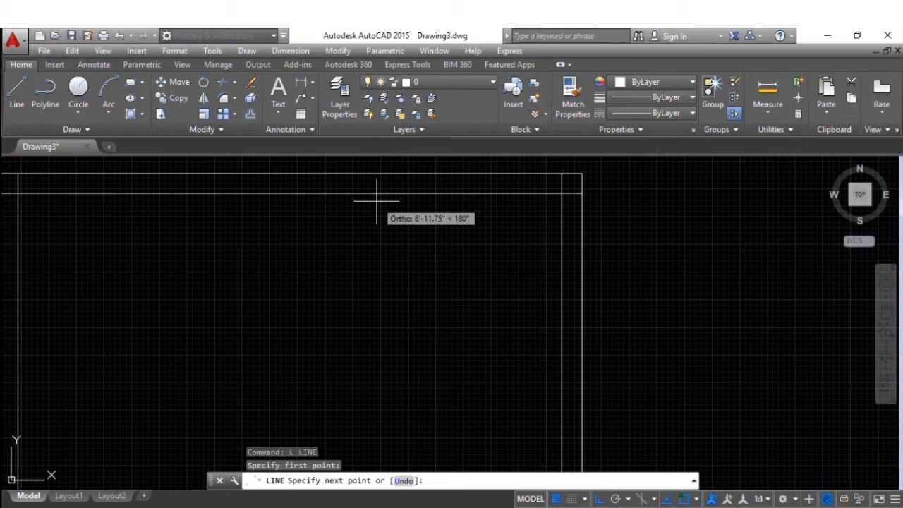
{"action": "type", "text": "10"}
{"action": "key", "text": "Return"}
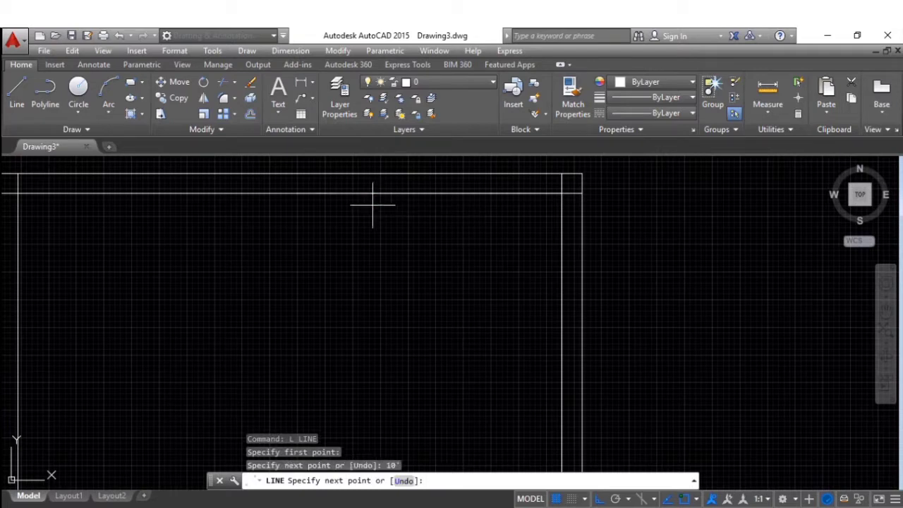
- Continue the partition 10' down and 10' back to the right wall
{"action": "scroll", "coordinate": [345, 319], "scroll_direction": "down", "scroll_amount": 1}
{"action": "type", "text": "10'"}
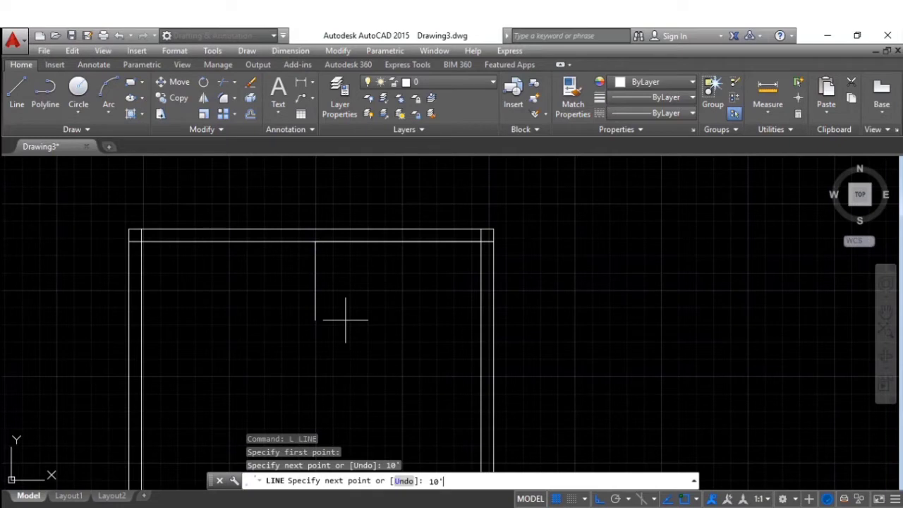
{"action": "key", "text": "Return"}
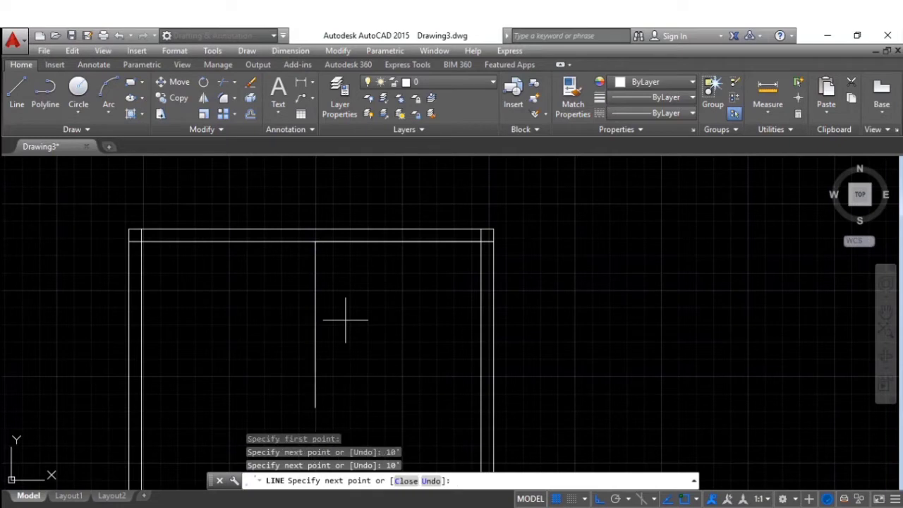
{"action": "middle_click_drag", "start_coordinate": [384, 352], "coordinate": [413, 292]}
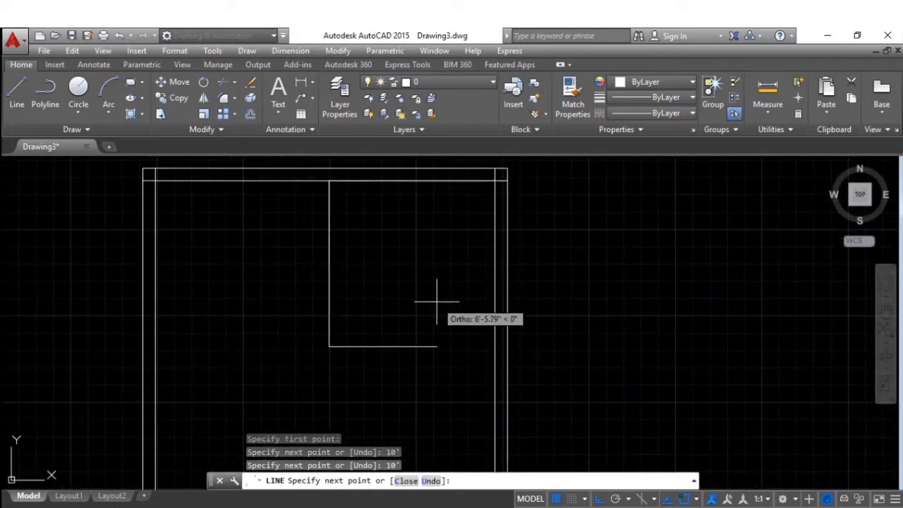
{"action": "type", "text": "10"}
{"action": "key", "text": "Return"}
{"action": "key", "text": "Escape"}
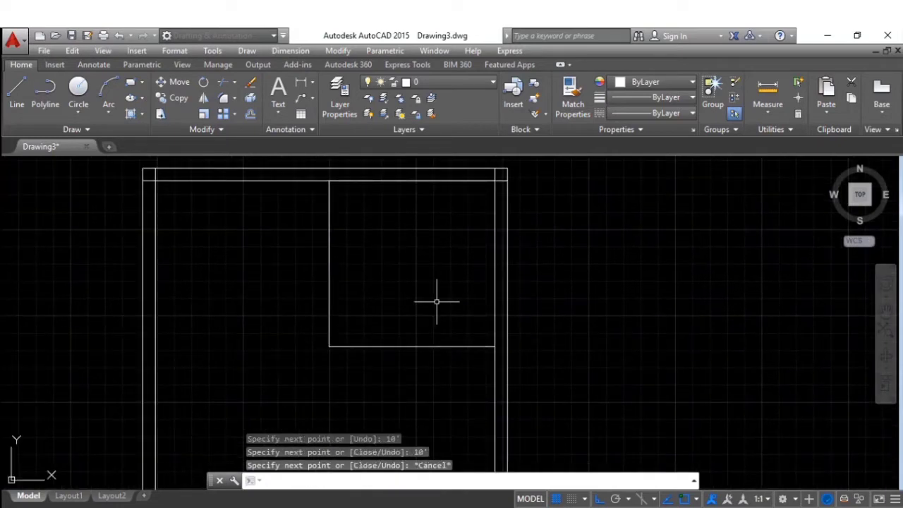
{"action": "key", "text": "Return"}
{"action": "type", "text": "4.5\""}
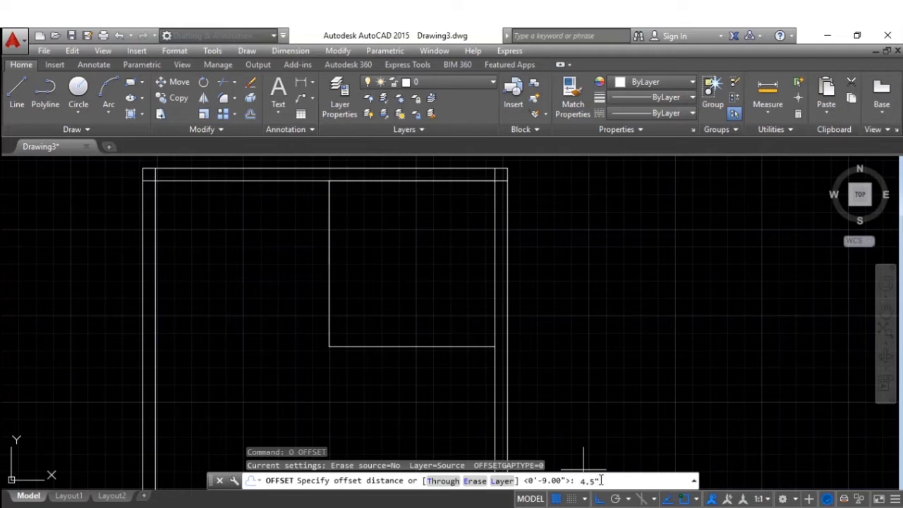
- Offset the room's bottom partition line downward and its left line leftward by 4.5"
{"action": "key", "text": "Return"}
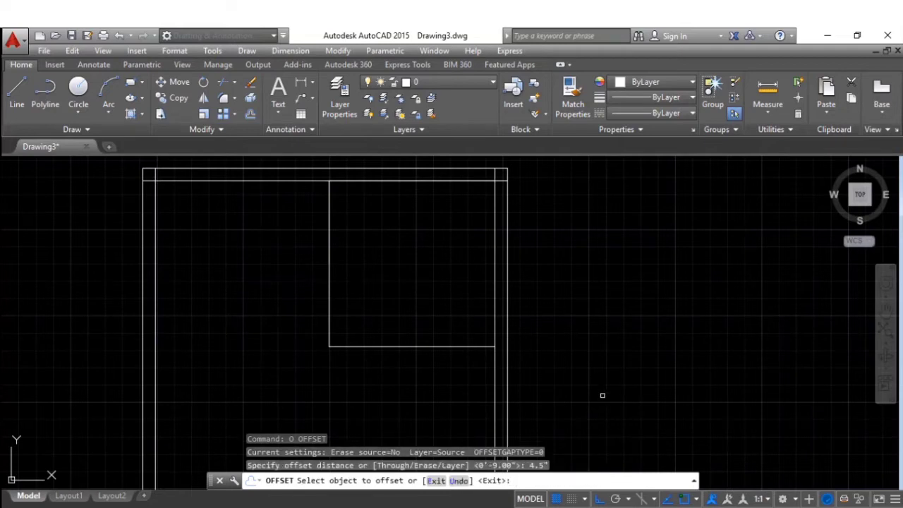
{"action": "left_click", "coordinate": [406, 348]}
{"action": "left_click", "coordinate": [403, 368]}
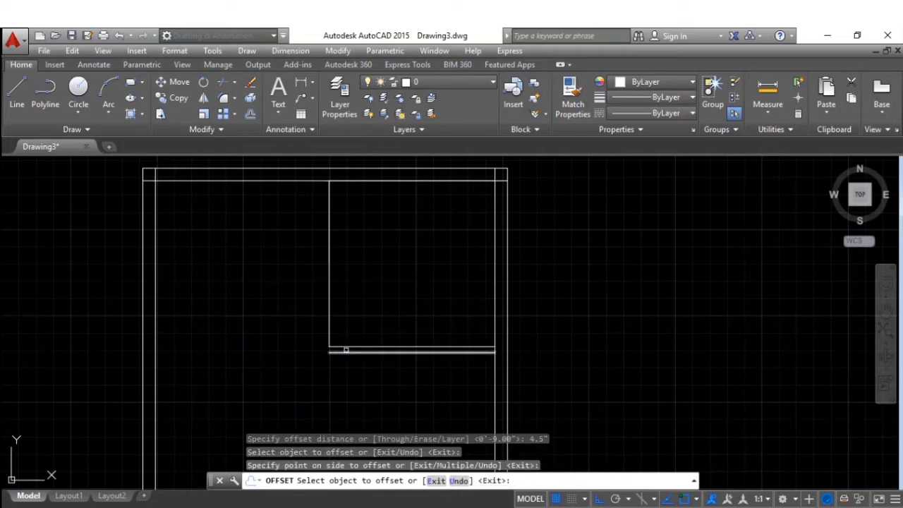
{"action": "left_click", "coordinate": [327, 322]}
{"action": "left_click", "coordinate": [282, 317]}
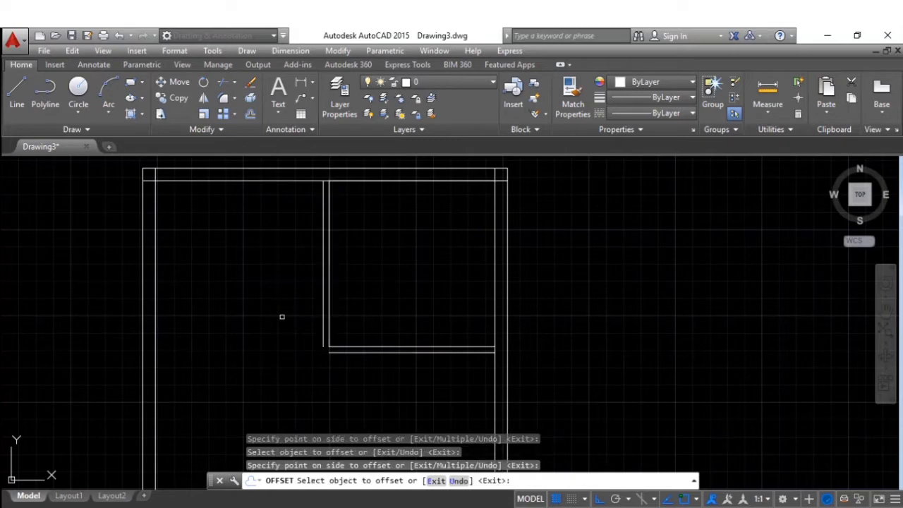
{"action": "key", "text": "Escape"}
{"action": "scroll", "coordinate": [304, 347], "scroll_direction": "up", "scroll_amount": 4}
{"action": "scroll", "coordinate": [331, 363], "scroll_direction": "up", "scroll_amount": 5}
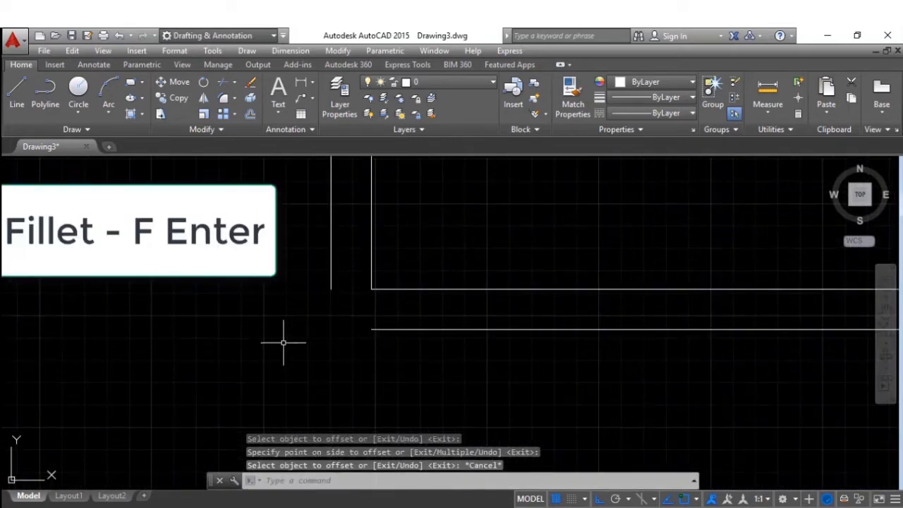
- Fillet the outer vertical and horizontal partition lines with radius 0 into a sharp corner
{"action": "type", "text": "F"}
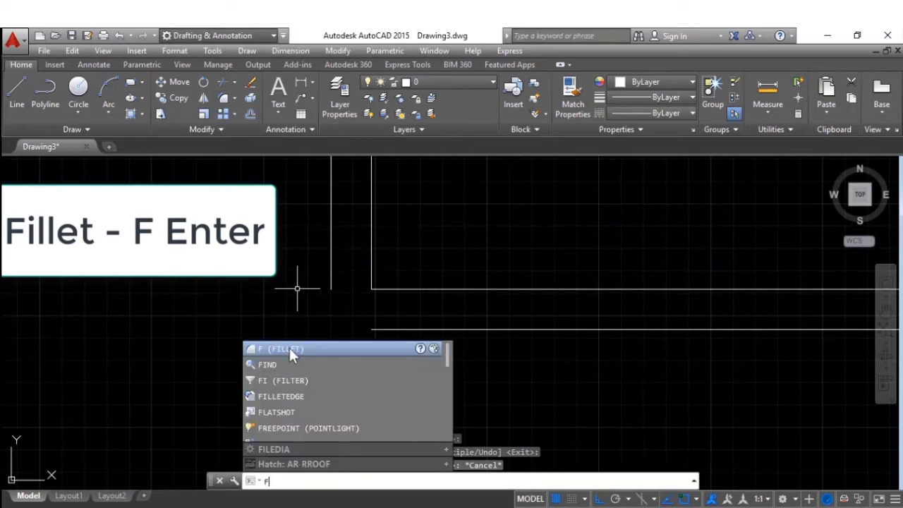
{"action": "key", "text": "Return"}
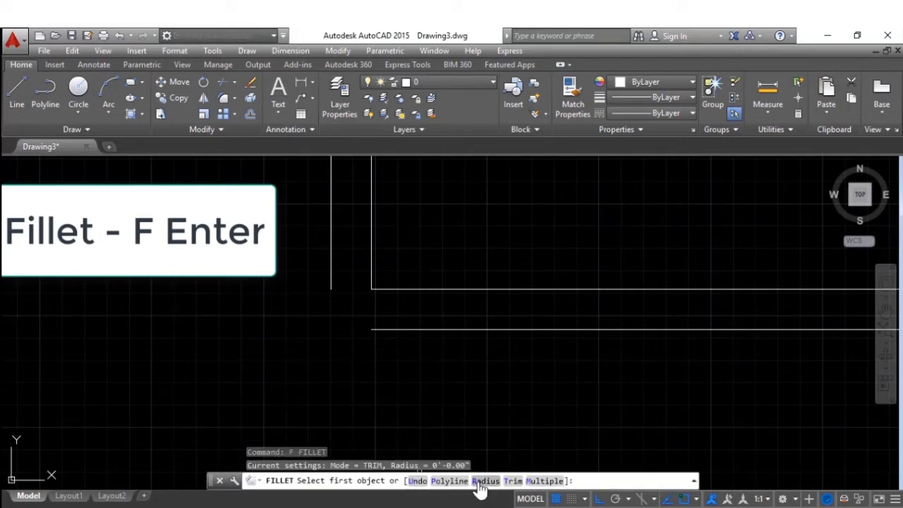
{"action": "left_click", "coordinate": [484, 483]}
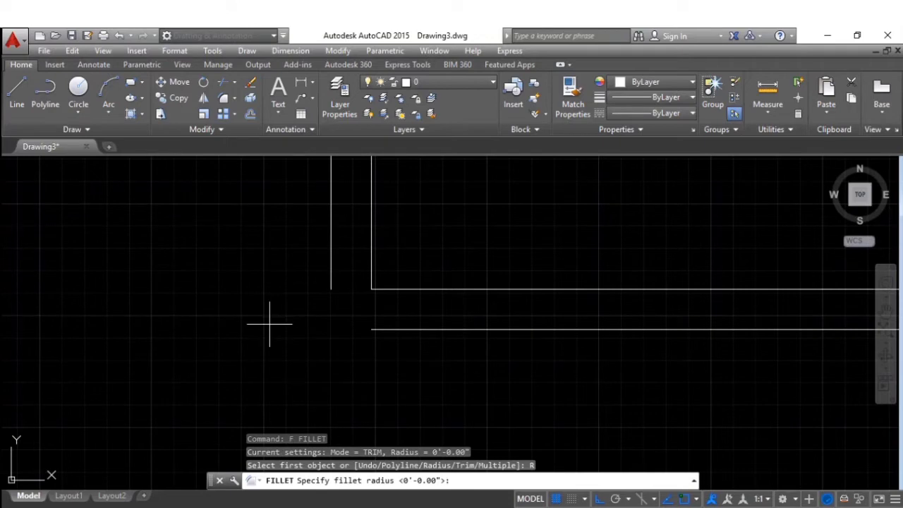
{"action": "type", "text": "0"}
{"action": "key", "text": "Return"}
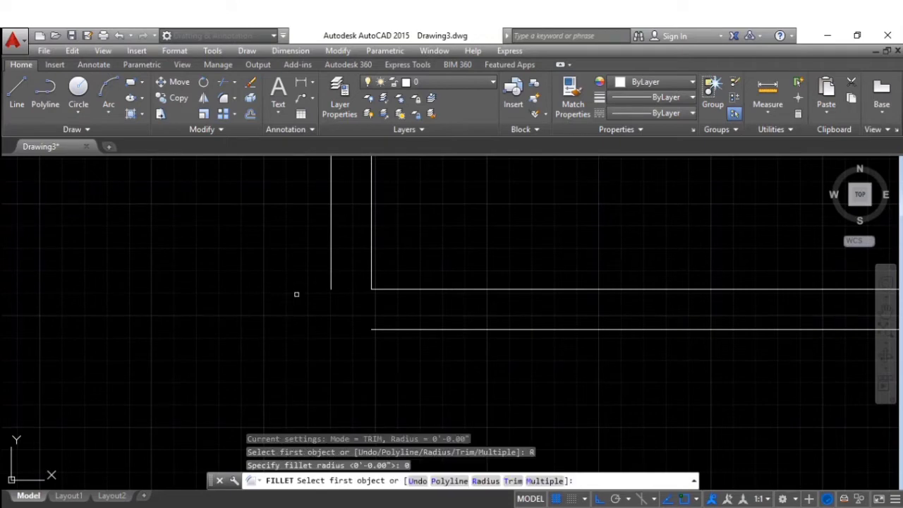
{"action": "left_click", "coordinate": [332, 275]}
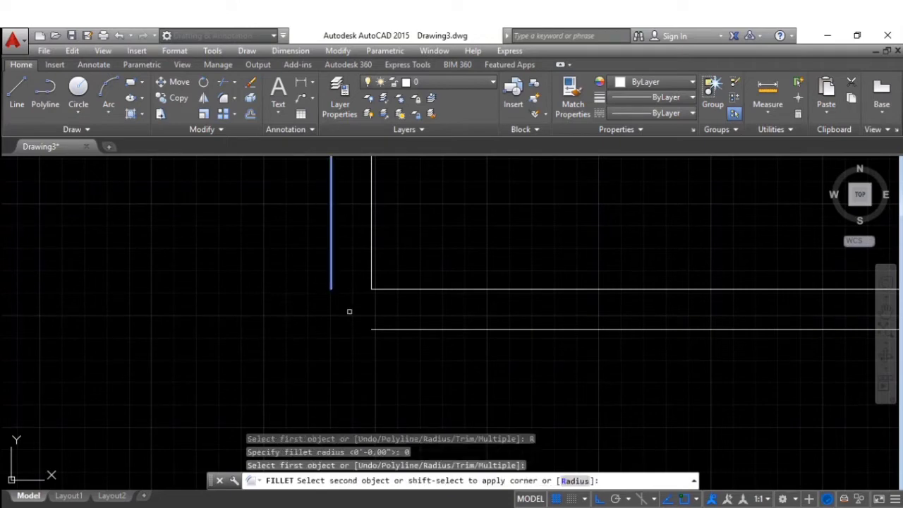
{"action": "left_click", "coordinate": [384, 333]}
{"action": "scroll", "coordinate": [409, 378], "scroll_direction": "down", "scroll_amount": 3}
{"action": "mouse_move", "coordinate": [409, 379]}
{"action": "middle_mouse_down"}
{"action": "mouse_move", "coordinate": [372, 363]}
{"action": "mouse_move", "coordinate": [579, 350]}
{"action": "middle_mouse_up"}
- Draw two parallel horizontal lines spanning from the inner right wall to the inner left wall
{"action": "type", "text": "l"}
{"action": "key", "text": "Return"}
{"action": "scroll", "coordinate": [494, 350], "scroll_direction": "up", "scroll_amount": 3}
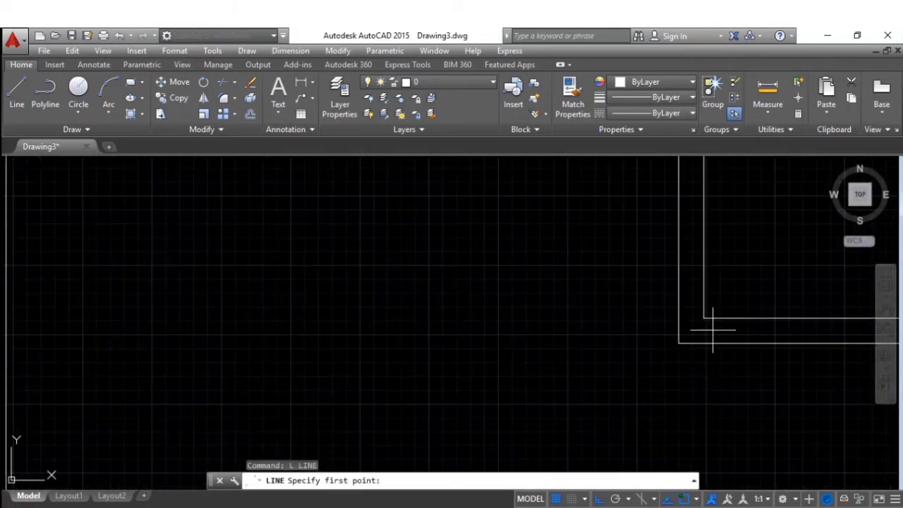
{"action": "scroll", "coordinate": [712, 329], "scroll_direction": "down", "scroll_amount": 2}
{"action": "left_click", "coordinate": [708, 323]}
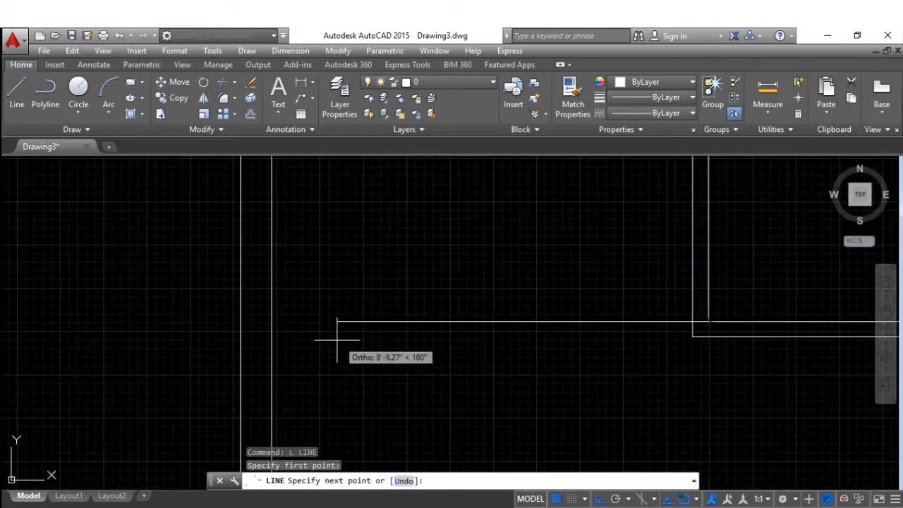
{"action": "left_click", "coordinate": [271, 322]}
{"action": "key", "text": "Return"}
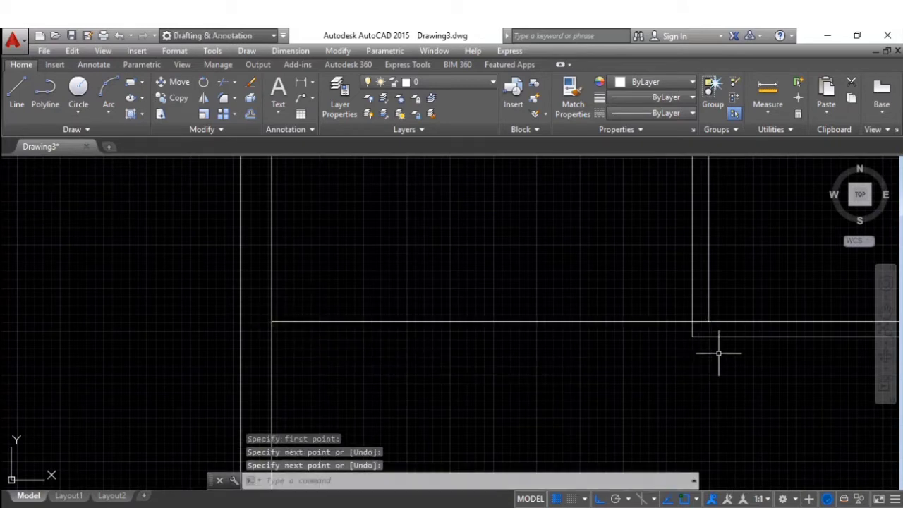
{"action": "key", "text": "Return"}
{"action": "left_click", "coordinate": [692, 337]}
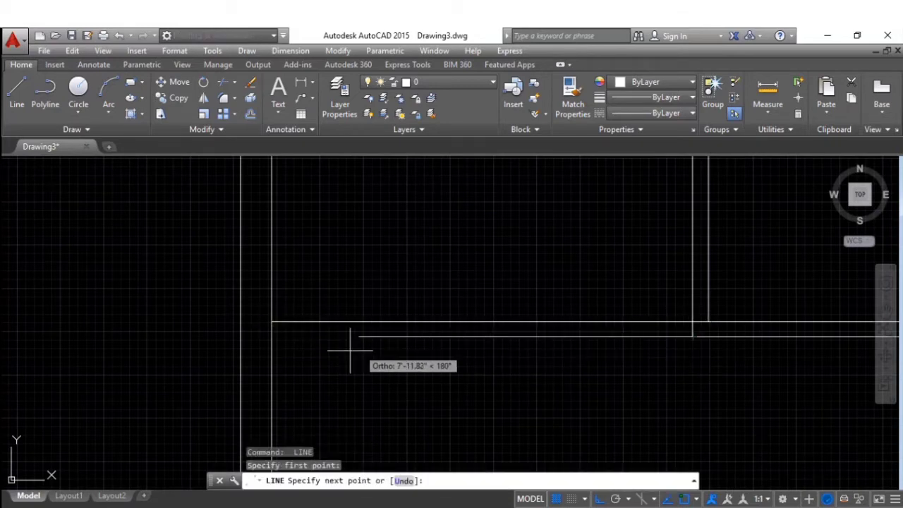
{"action": "left_click", "coordinate": [270, 336]}
{"action": "key", "text": "Return"}
- Start a line at the inner bottom-left corner and draw 12' to the right
{"action": "scroll", "coordinate": [358, 268], "scroll_direction": "down", "scroll_amount": 3}
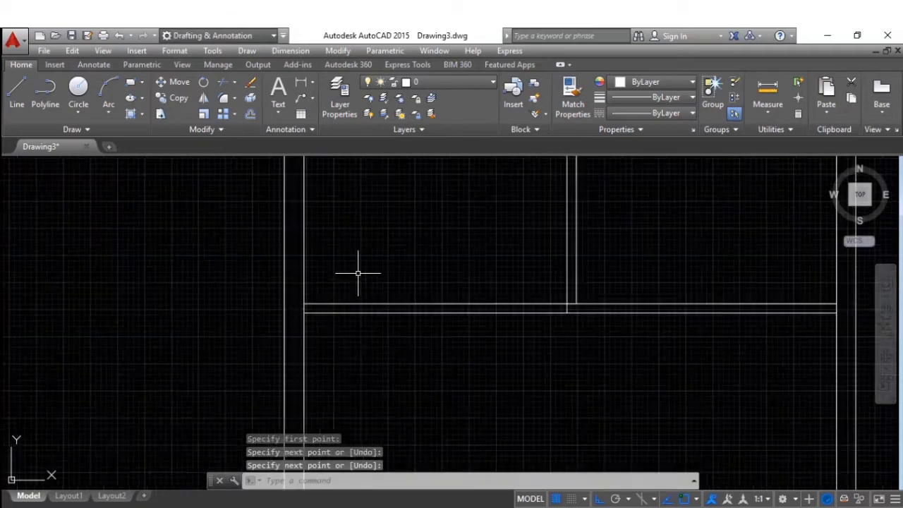
{"action": "scroll", "coordinate": [388, 312], "scroll_direction": "down", "scroll_amount": 3}
{"action": "scroll", "coordinate": [402, 328], "scroll_direction": "down", "scroll_amount": 2}
{"action": "mouse_move", "coordinate": [389, 313]}
{"action": "middle_mouse_down"}
{"action": "mouse_move", "coordinate": [417, 342]}
{"action": "mouse_move", "coordinate": [499, 300]}
{"action": "middle_mouse_up"}
{"action": "scroll", "coordinate": [454, 268], "scroll_direction": "up", "scroll_amount": 2}
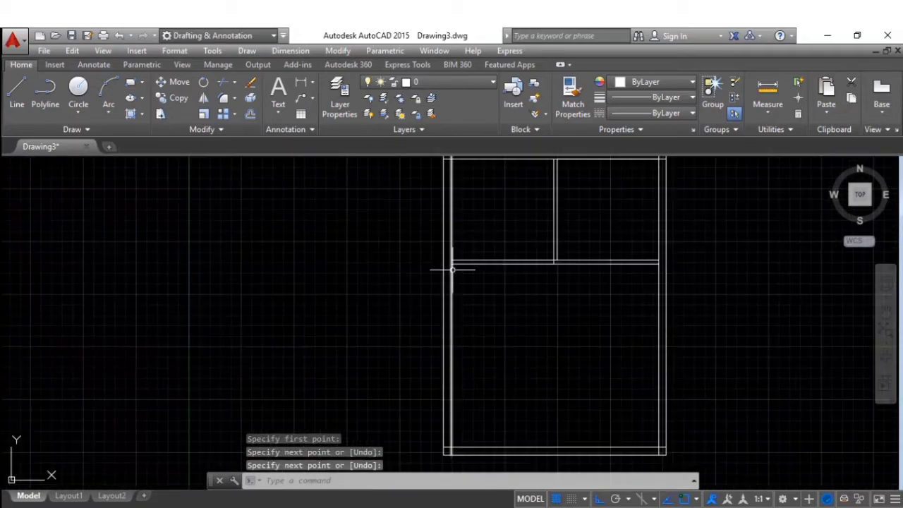
{"action": "mouse_move", "coordinate": [447, 268]}
{"action": "middle_mouse_down"}
{"action": "mouse_move", "coordinate": [396, 250]}
{"action": "mouse_move", "coordinate": [334, 250]}
{"action": "middle_mouse_up"}
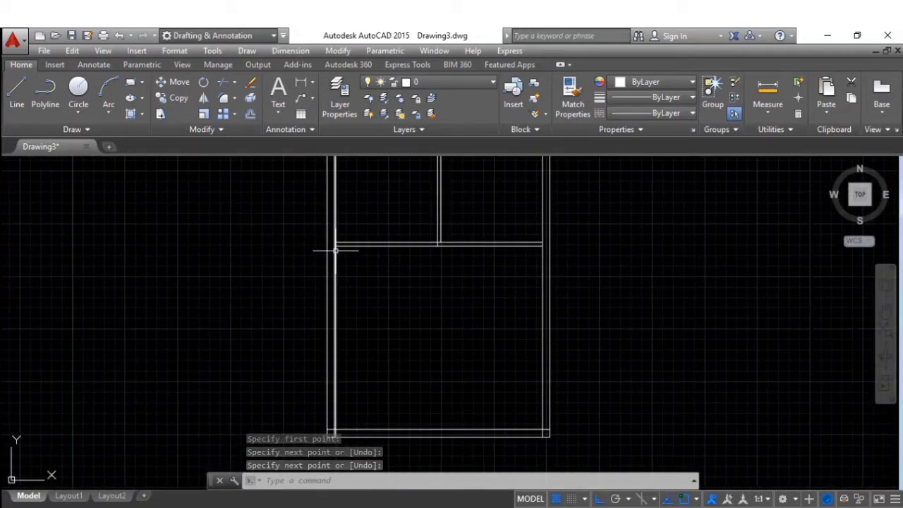
{"action": "type", "text": "l"}
{"action": "key", "text": "Return"}
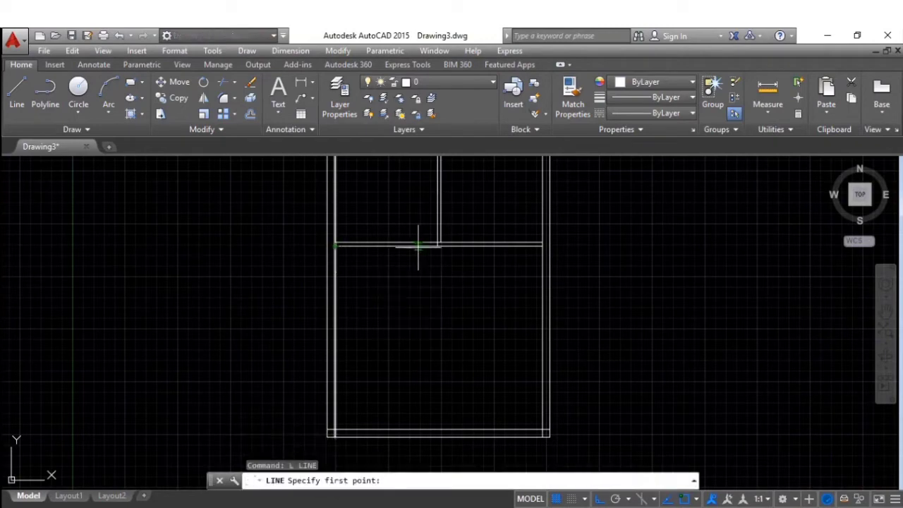
{"action": "scroll", "coordinate": [327, 431], "scroll_direction": "up", "scroll_amount": 3}
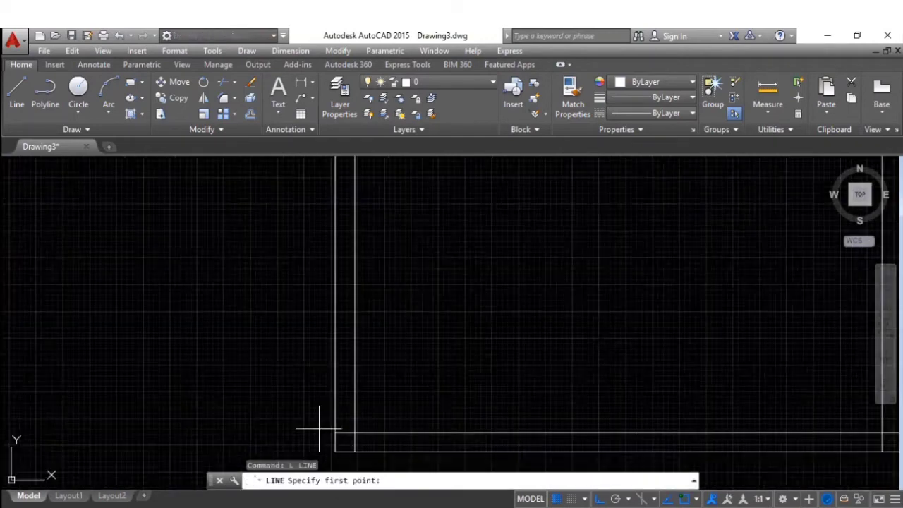
{"action": "scroll", "coordinate": [317, 426], "scroll_direction": "up", "scroll_amount": 3}
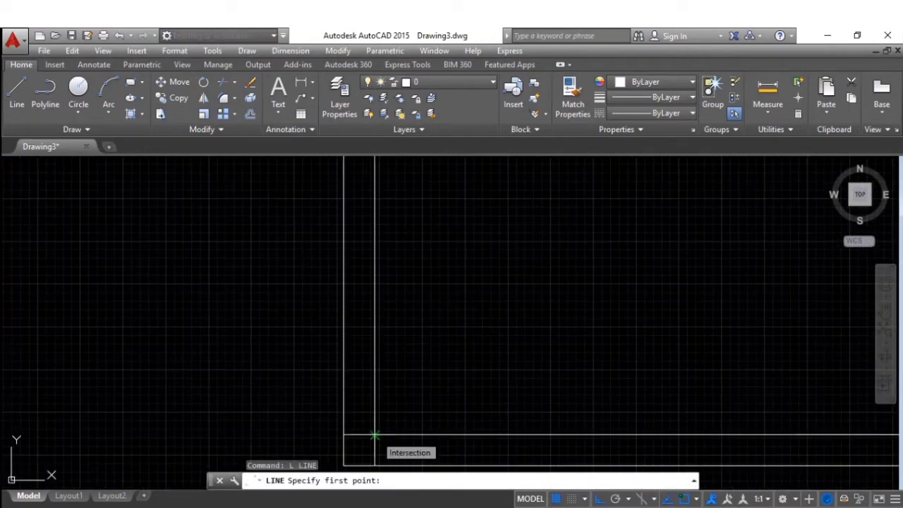
{"action": "middle_click_drag", "start_coordinate": [375, 433], "coordinate": [308, 326]}
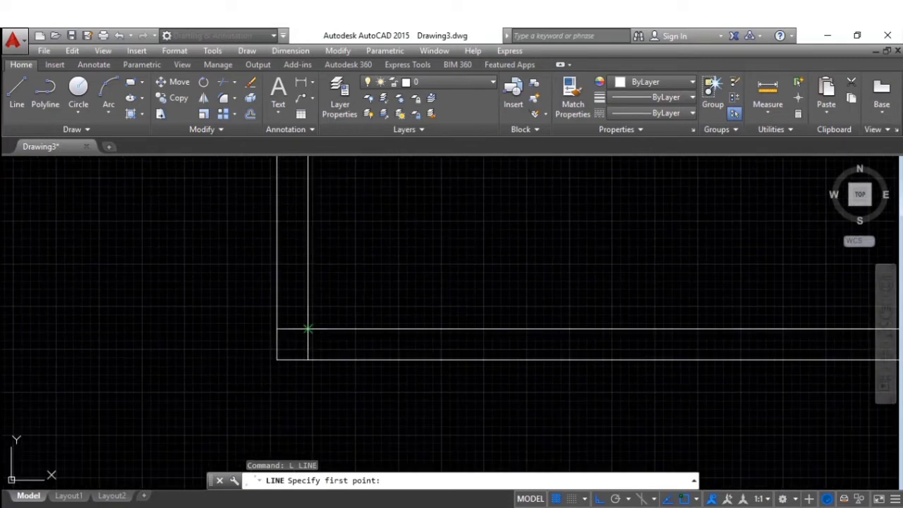
{"action": "left_click", "coordinate": [308, 329]}
{"action": "type", "text": "12'"}
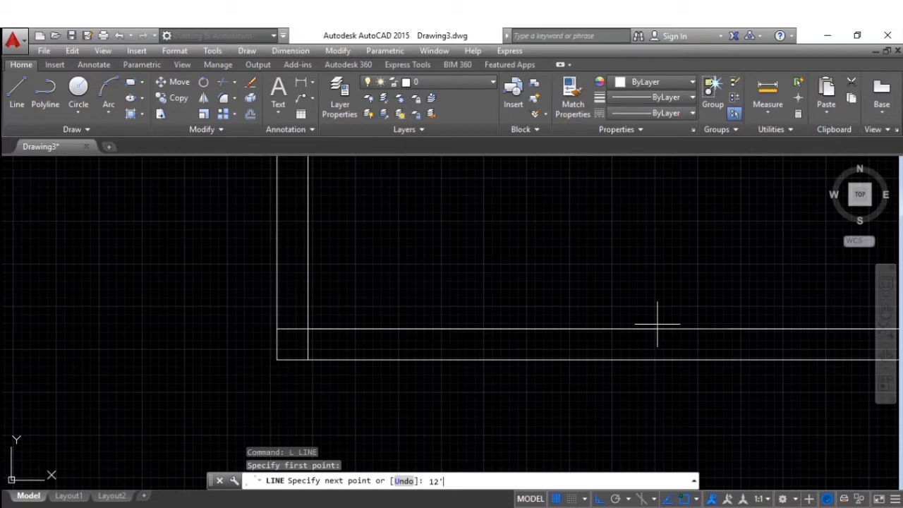
{"action": "key", "text": "Return"}
- Continue the room outline 6' up and close it back at the starting corner
{"action": "scroll", "coordinate": [657, 324], "scroll_direction": "down", "scroll_amount": 4}
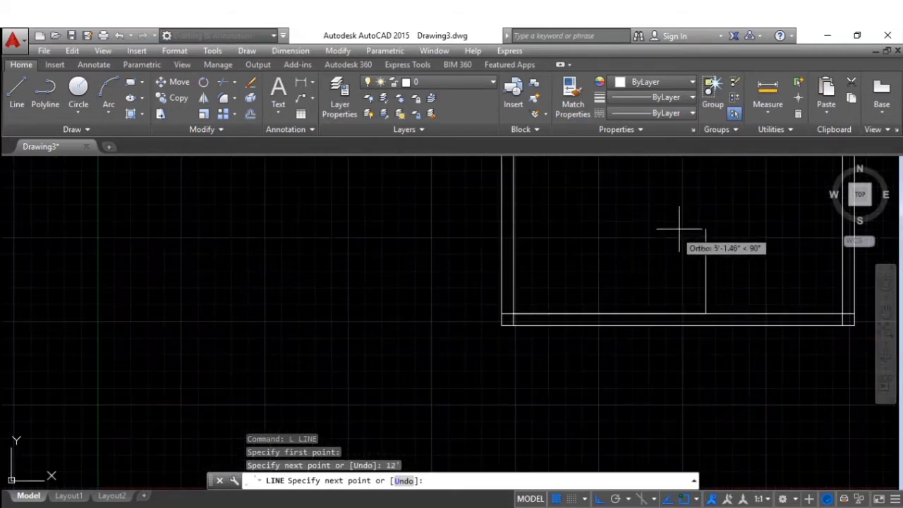
{"action": "middle_click_drag", "start_coordinate": [681, 227], "coordinate": [511, 281]}
{"action": "type", "text": "6"}
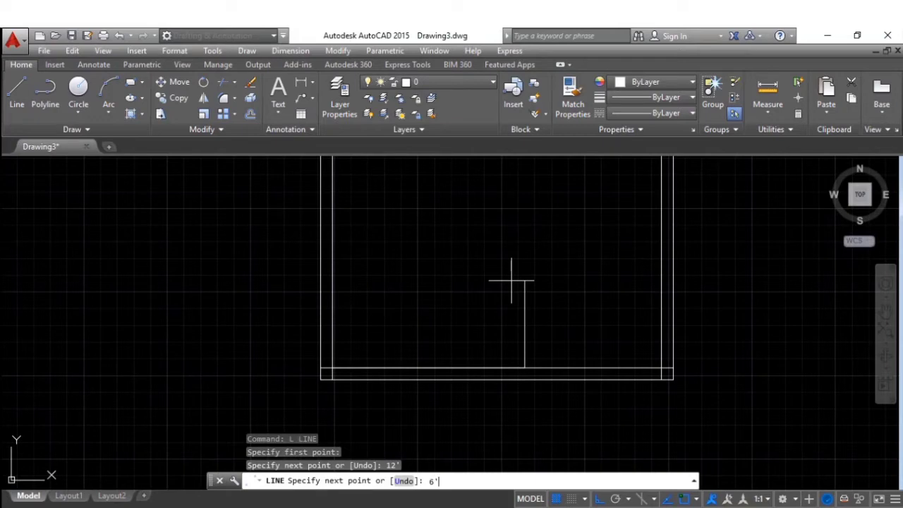
{"action": "key", "text": "Return"}
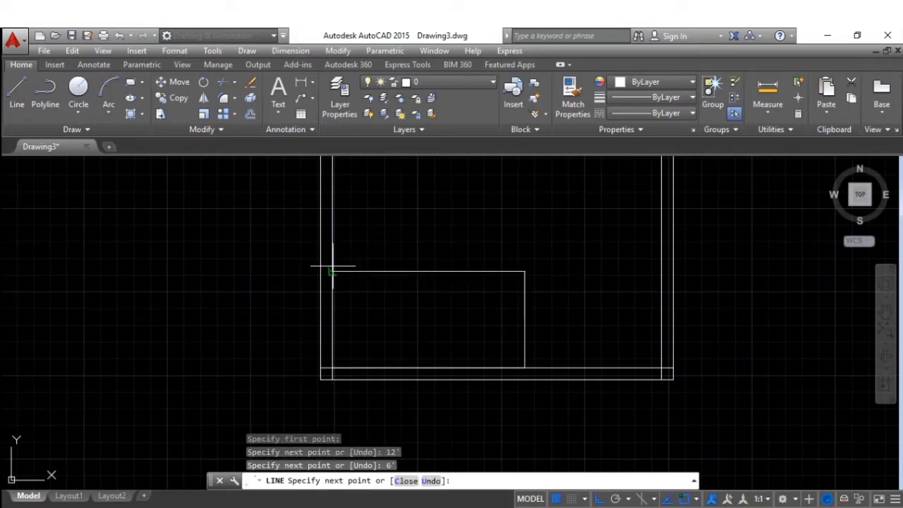
{"action": "left_click", "coordinate": [332, 271]}
{"action": "key", "text": "Escape"}
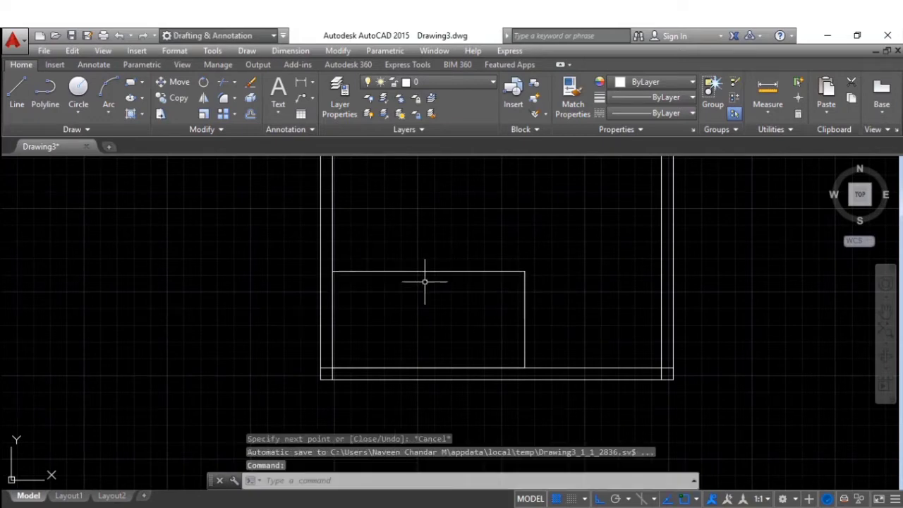
{"action": "scroll", "coordinate": [471, 201], "scroll_direction": "up", "scroll_amount": 1}
- Offset the lower-left room's top edge 9" upward
{"action": "type", "text": "o"}
{"action": "key", "text": "Return"}
{"action": "type", "text": "9\""}
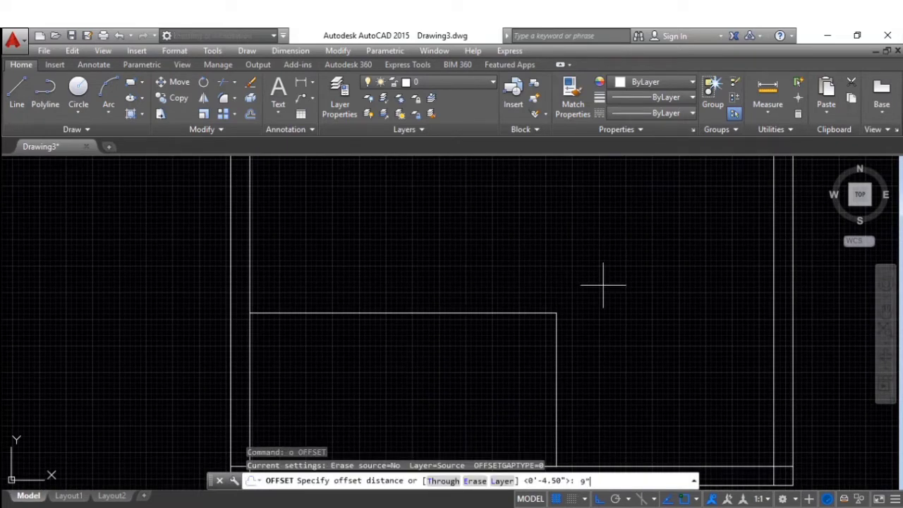
{"action": "key", "text": "Return"}
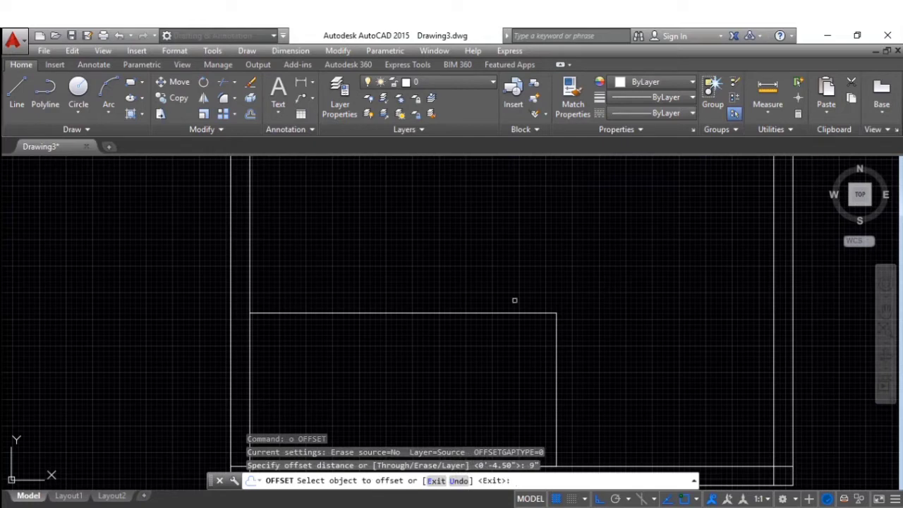
{"action": "left_click", "coordinate": [484, 313]}
{"action": "left_click", "coordinate": [494, 285]}
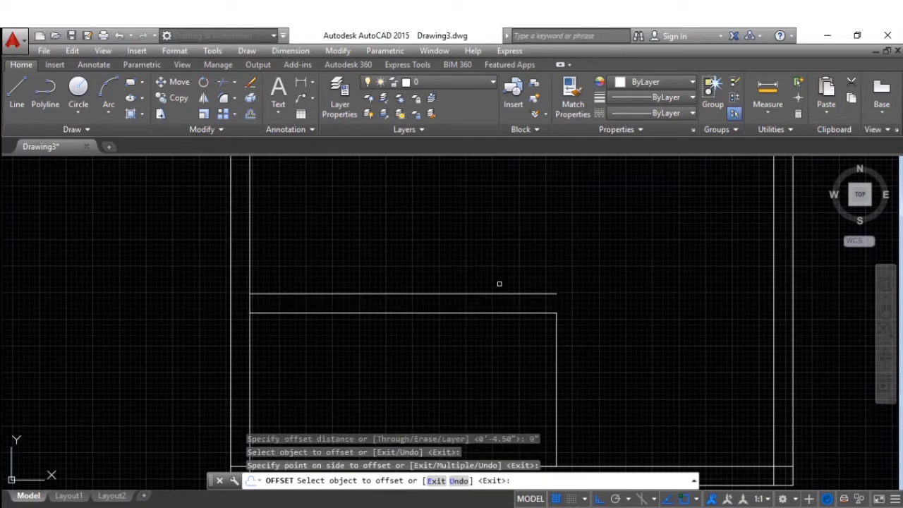
{"action": "left_click", "coordinate": [599, 327]}
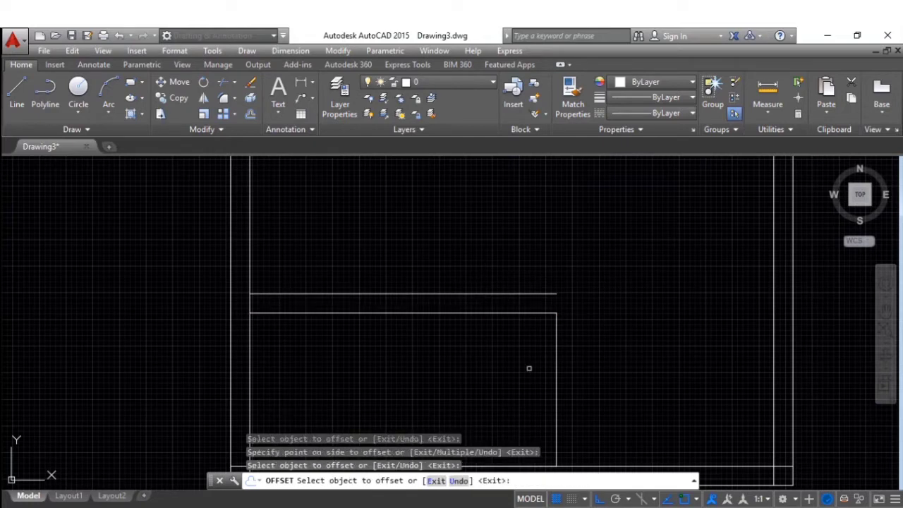
{"action": "key", "text": "Escape"}
- Stretch the right ends of both horizontal wall lines to the right inner wall
{"action": "left_click", "coordinate": [559, 338]}
{"action": "left_click", "coordinate": [545, 305]}
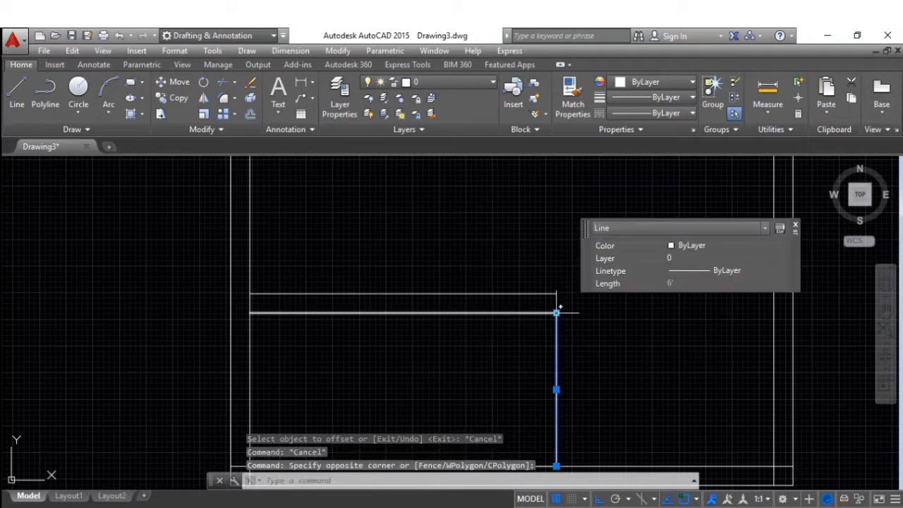
{"action": "left_click", "coordinate": [556, 313]}
{"action": "key", "text": "Escape"}
{"action": "key", "text": "Escape"}
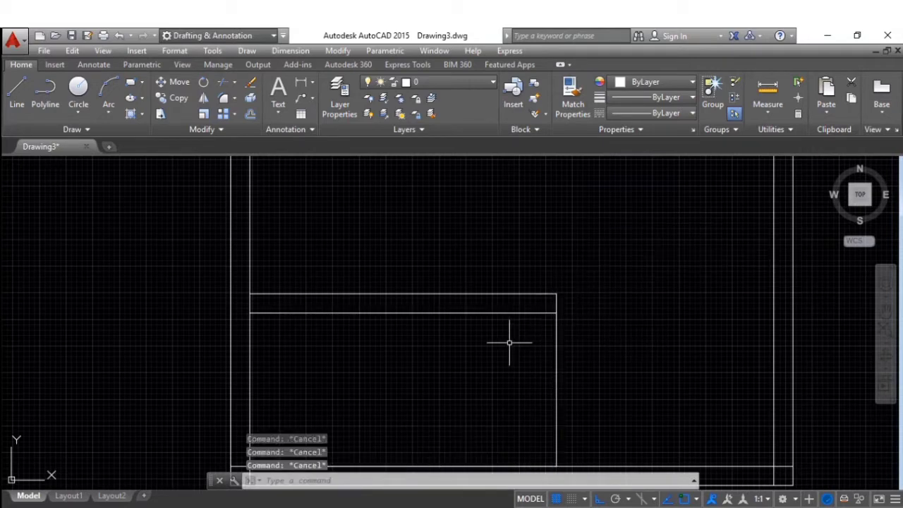
{"action": "middle_click_drag", "start_coordinate": [498, 328], "coordinate": [371, 361]}
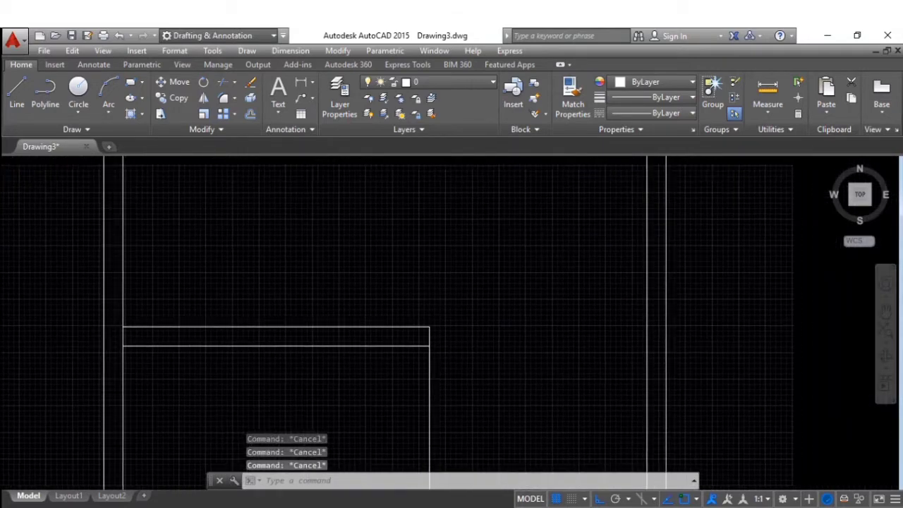
{"action": "left_click", "coordinate": [388, 360]}
{"action": "left_click", "coordinate": [329, 307]}
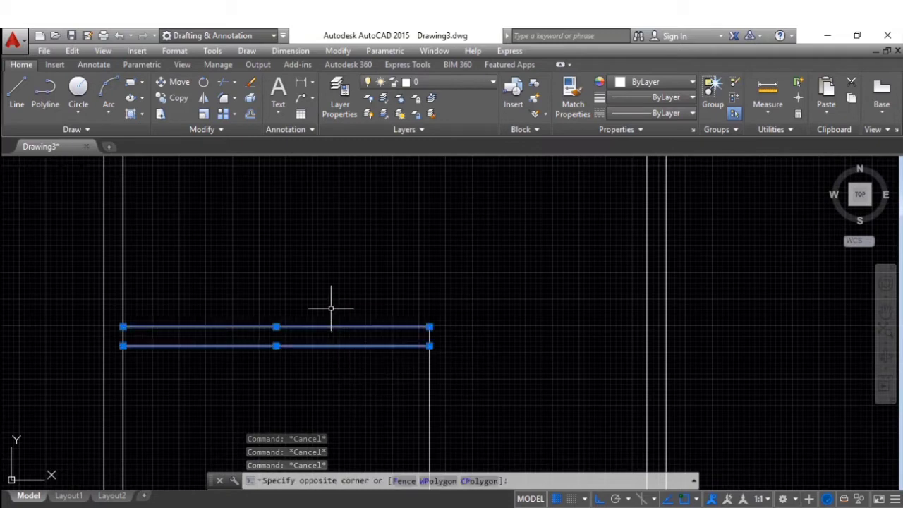
{"action": "left_click", "coordinate": [429, 326]}
{"action": "left_click", "coordinate": [649, 326]}
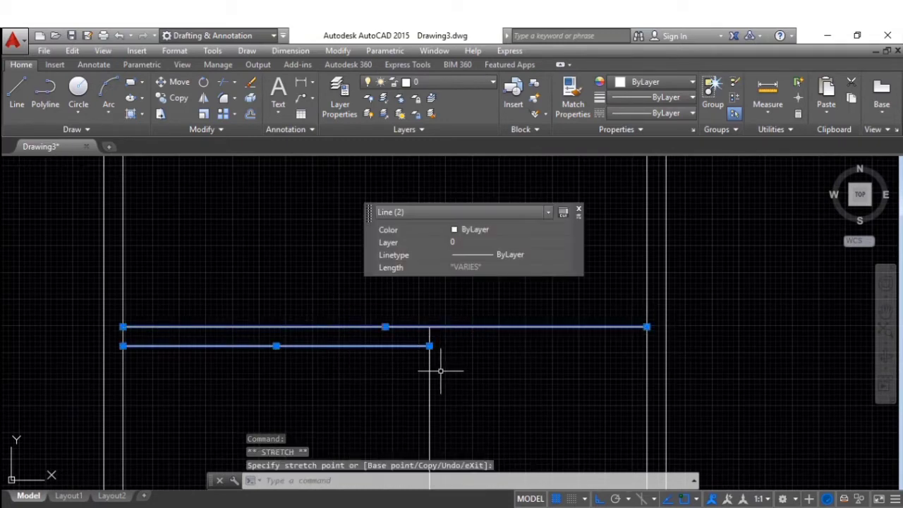
{"action": "left_click", "coordinate": [430, 345]}
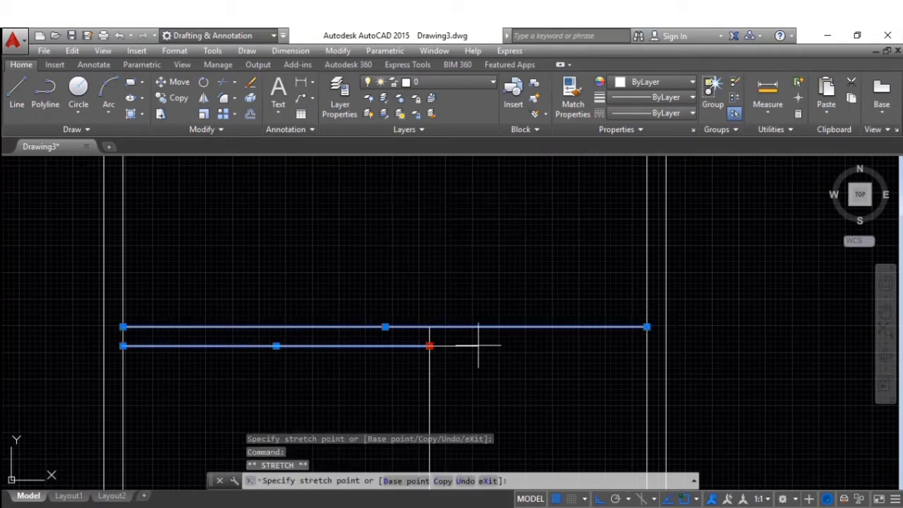
{"action": "left_click", "coordinate": [646, 346]}
{"action": "key", "text": "Escape"}
- From the wall's endpoint, draw a partition 4' across then 7' down
{"action": "type", "text": "l"}
{"action": "key", "text": "Return"}
{"action": "scroll", "coordinate": [458, 281], "scroll_direction": "up", "scroll_amount": 2}
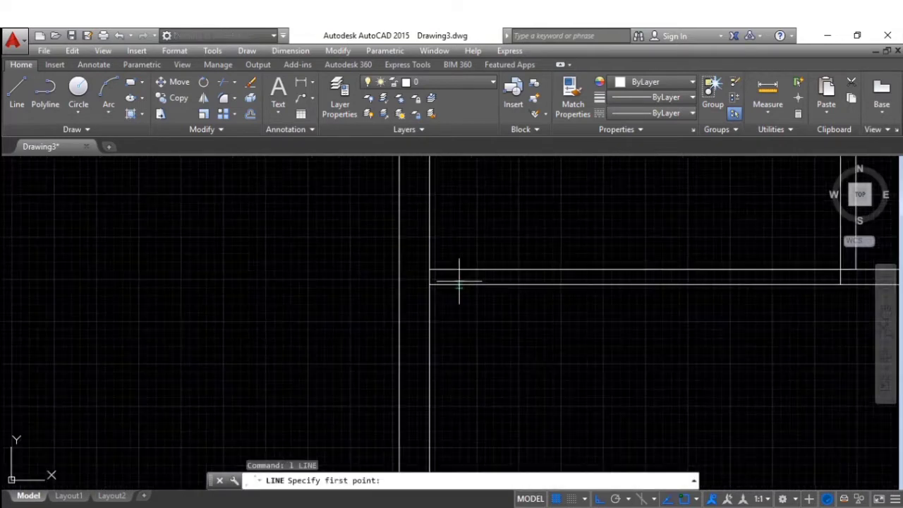
{"action": "left_click", "coordinate": [430, 284]}
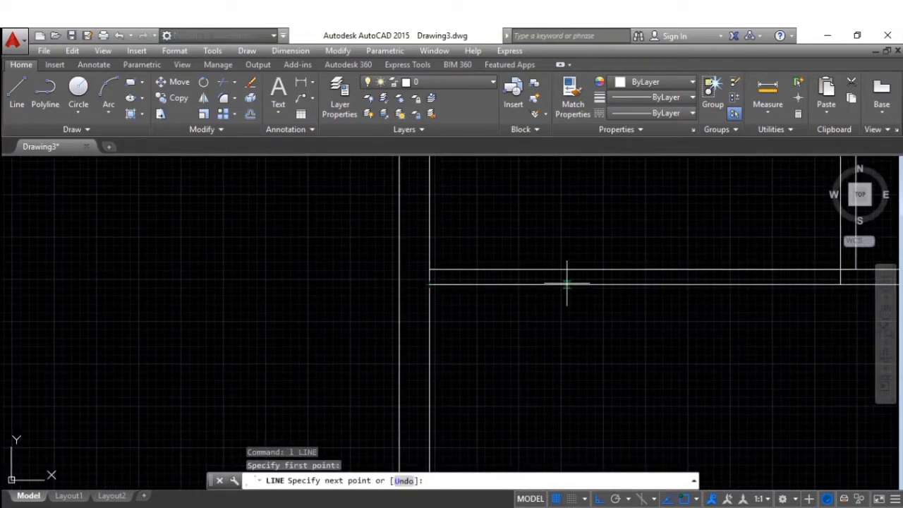
{"action": "type", "text": "4'"}
{"action": "key", "text": "Return"}
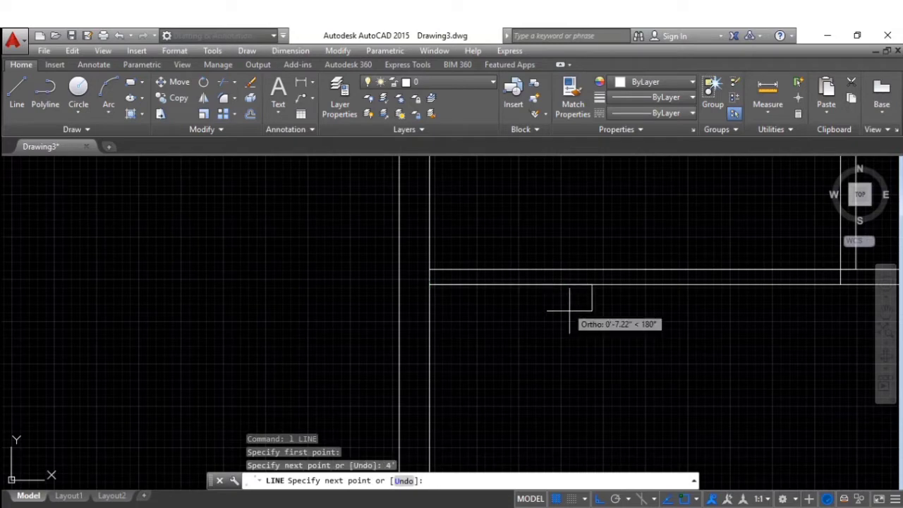
{"action": "type", "text": "7"}
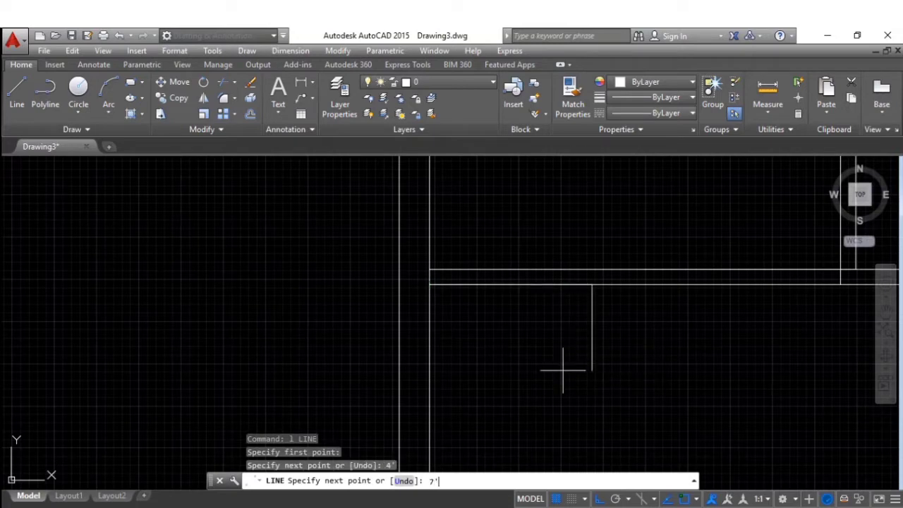
{"action": "key", "text": "Return"}
{"action": "scroll", "coordinate": [562, 369], "scroll_direction": "down", "scroll_amount": 2}
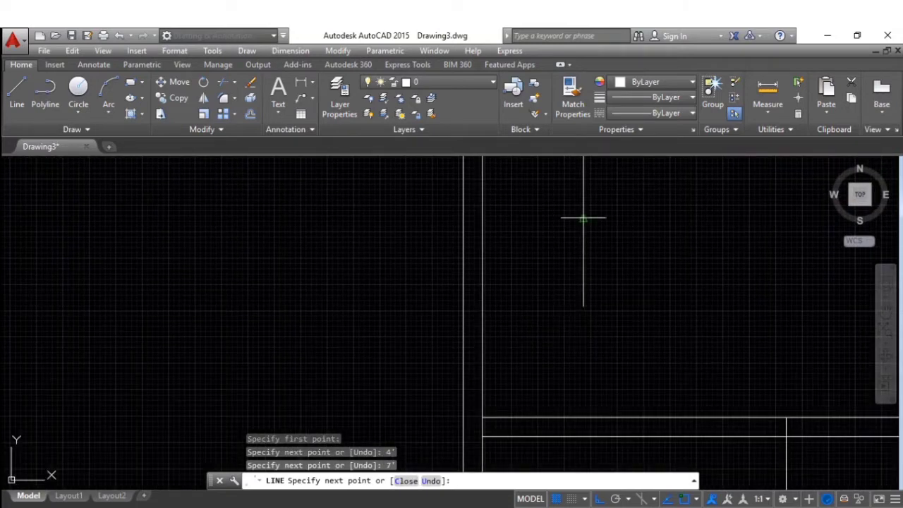
{"action": "scroll", "coordinate": [585, 218], "scroll_direction": "down", "scroll_amount": 2}
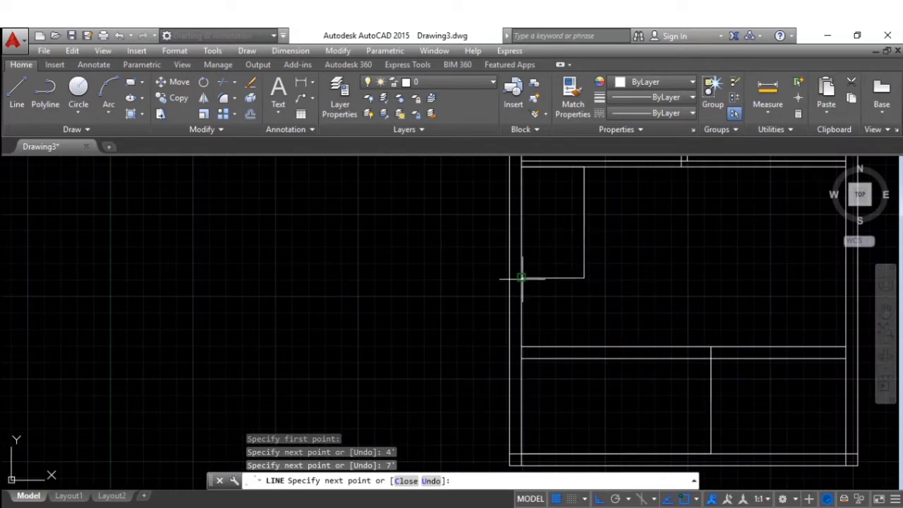
{"action": "key", "text": "Escape"}
{"action": "type", "text": "o"}
{"action": "key", "text": "Return"}
- Offset the small enclosure's bottom line downward and its side line outward by 4.5 inches
{"action": "middle_click_drag", "start_coordinate": [591, 316], "coordinate": [413, 375]}
{"action": "type", "text": "4.5\""}
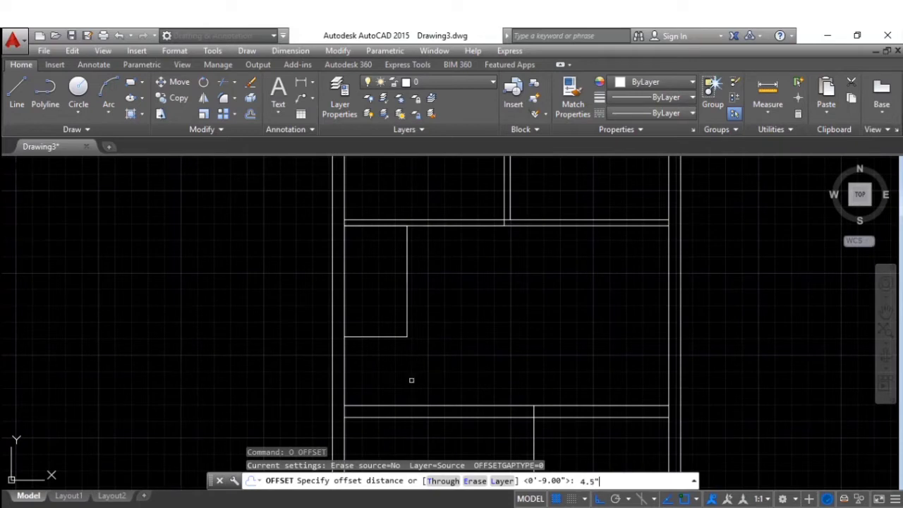
{"action": "key", "text": "Return"}
{"action": "left_click", "coordinate": [376, 338]}
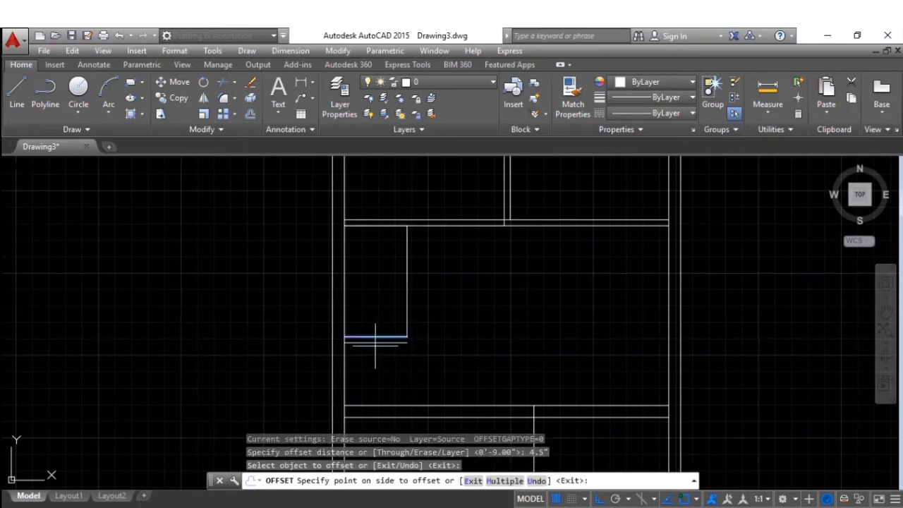
{"action": "left_click", "coordinate": [384, 366]}
{"action": "left_click", "coordinate": [406, 322]}
{"action": "left_click", "coordinate": [427, 321]}
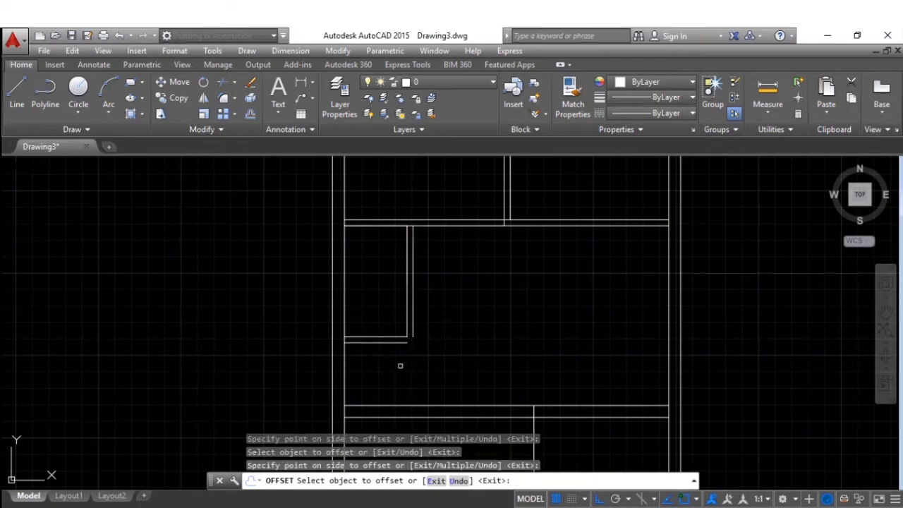
{"action": "scroll", "coordinate": [400, 365], "scroll_direction": "up", "scroll_amount": 6}
{"action": "key", "text": "Escape"}
{"action": "type", "text": "t"}
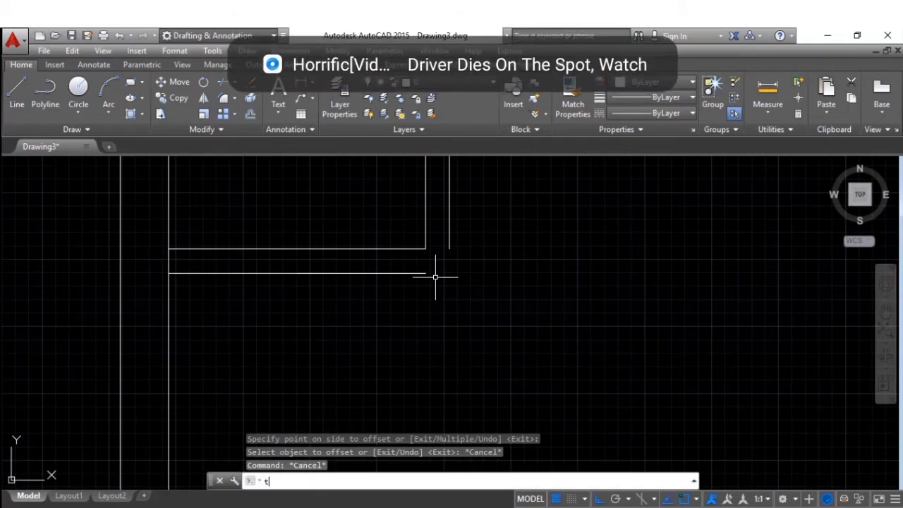
{"action": "key", "text": "Escape"}
{"action": "key", "text": "Return"}
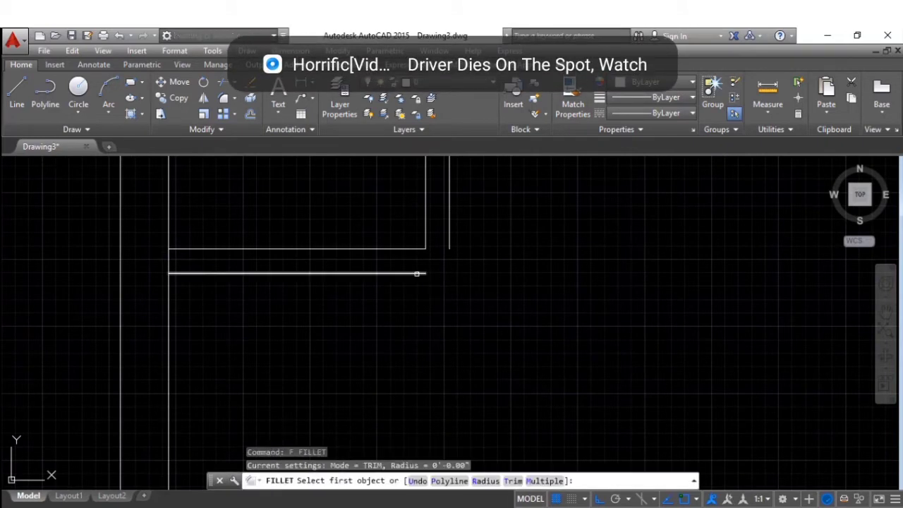
{"action": "left_click", "coordinate": [423, 274]}
{"action": "key", "text": "Escape"}
{"action": "mouse_move", "coordinate": [475, 258]}
{"action": "middle_mouse_down"}
{"action": "mouse_move", "coordinate": [493, 237]}
{"action": "mouse_move", "coordinate": [461, 381]}
{"action": "middle_mouse_up"}
{"action": "key", "text": "Escape"}
{"action": "scroll", "coordinate": [524, 297], "scroll_direction": "up", "scroll_amount": 4}
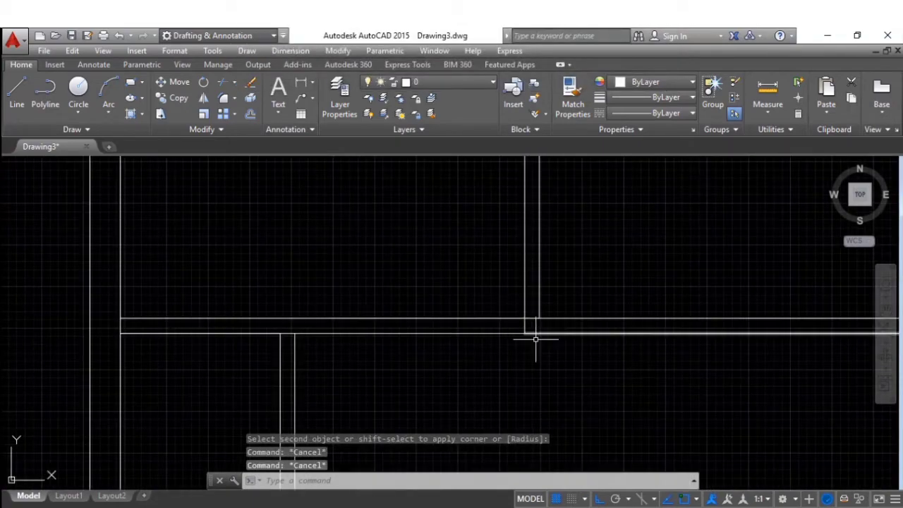
{"action": "scroll", "coordinate": [439, 297], "scroll_direction": "down", "scroll_amount": 2}
{"action": "middle_click_drag", "start_coordinate": [439, 297], "coordinate": [526, 425]}
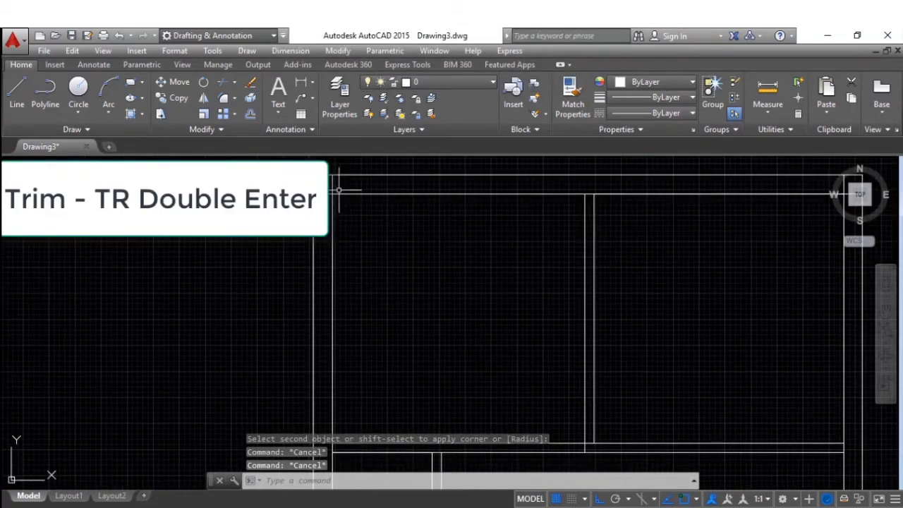
{"action": "middle_click_drag", "start_coordinate": [347, 173], "coordinate": [337, 225]}
{"action": "scroll", "coordinate": [337, 225], "scroll_direction": "up", "scroll_amount": 3}
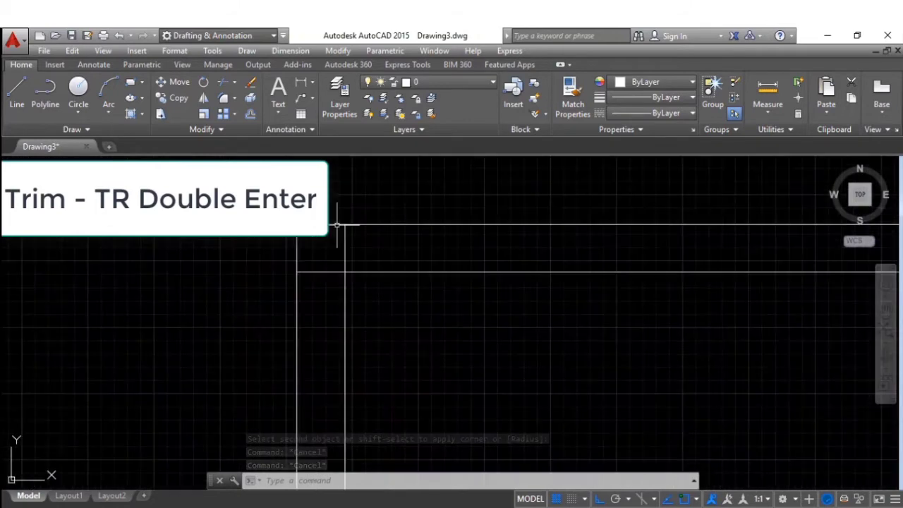
- Trim the overlapping wall pieces at the left corner, top-right corner and adjacent junction
{"action": "type", "text": "tr"}
{"action": "key", "text": "Return"}
{"action": "key", "text": "Return"}
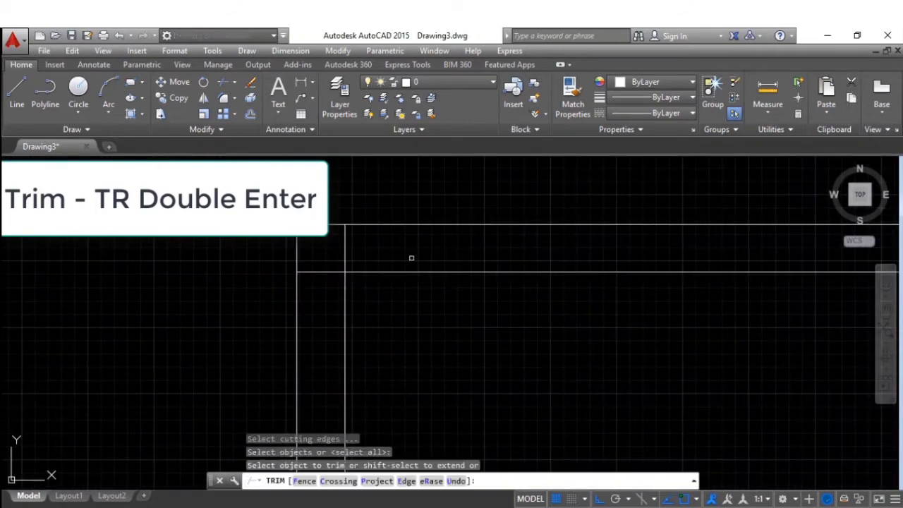
{"action": "mouse_move", "coordinate": [374, 253]}
{"action": "left_mouse_down"}
{"action": "mouse_move", "coordinate": [346, 242]}
{"action": "mouse_move", "coordinate": [318, 287]}
{"action": "left_mouse_up"}
{"action": "scroll", "coordinate": [318, 287], "scroll_direction": "down", "scroll_amount": 5}
{"action": "scroll", "coordinate": [578, 259], "scroll_direction": "up", "scroll_amount": 8}
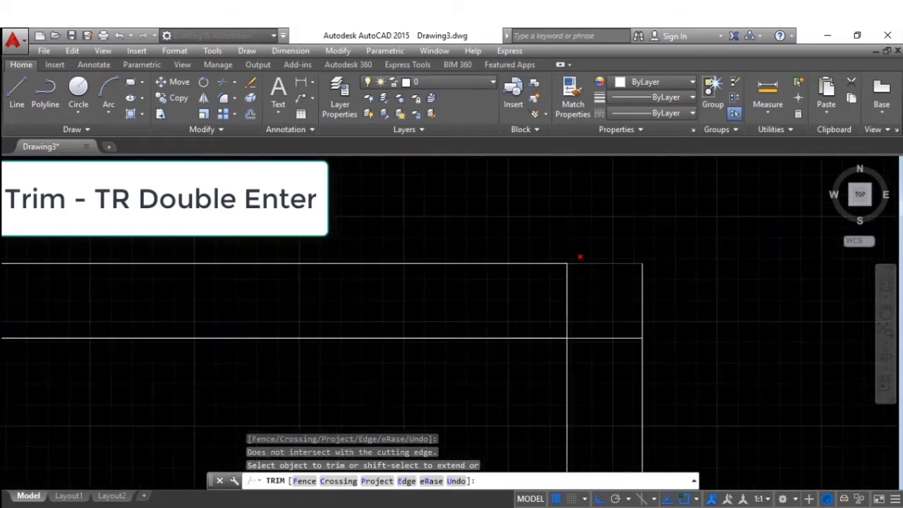
{"action": "left_click_drag", "start_coordinate": [577, 288], "coordinate": [561, 305]}
{"action": "scroll", "coordinate": [623, 260], "scroll_direction": "down", "scroll_amount": 4}
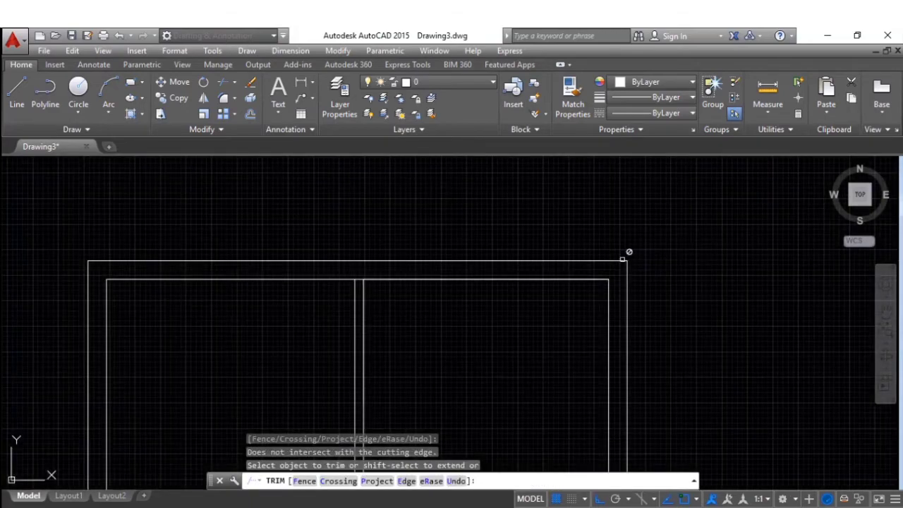
{"action": "scroll", "coordinate": [369, 300], "scroll_direction": "up", "scroll_amount": 4}
{"action": "left_click", "coordinate": [365, 268]}
{"action": "left_click", "coordinate": [343, 222]}
{"action": "scroll", "coordinate": [345, 233], "scroll_direction": "down", "scroll_amount": 4}
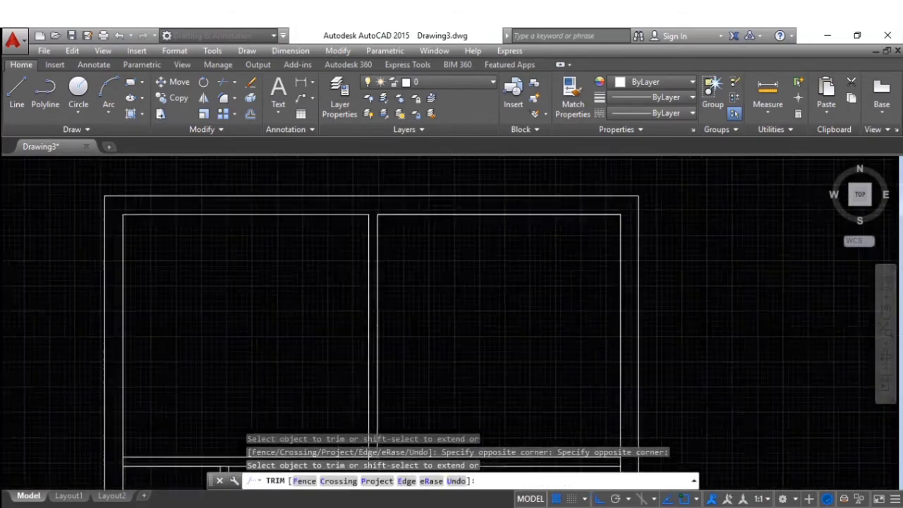
{"action": "scroll", "coordinate": [372, 329], "scroll_direction": "down", "scroll_amount": 3}
{"action": "scroll", "coordinate": [372, 329], "scroll_direction": "up", "scroll_amount": 8}
{"action": "scroll", "coordinate": [374, 377], "scroll_direction": "down", "scroll_amount": 3}
- Trim the overlapping wall lines at the next junction and at the top wall junction
{"action": "middle_click_drag", "start_coordinate": [385, 346], "coordinate": [448, 256]}
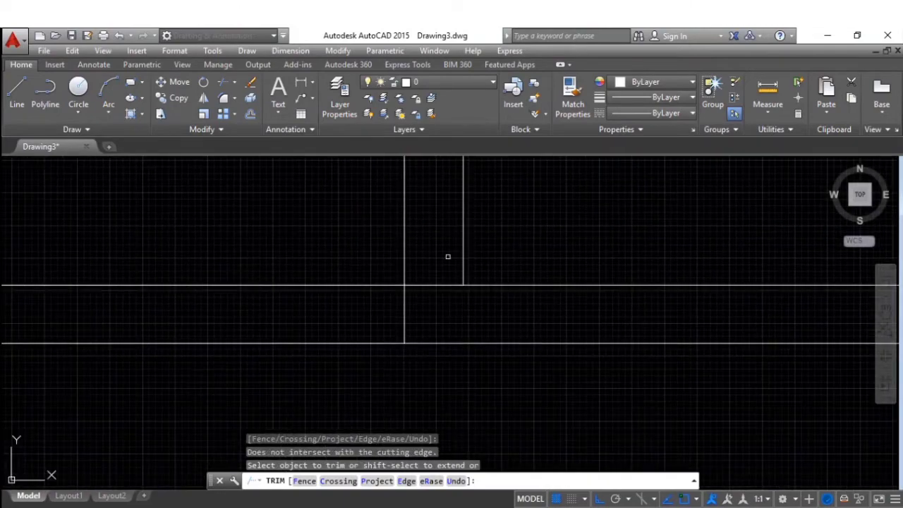
{"action": "left_click", "coordinate": [431, 302]}
{"action": "left_click", "coordinate": [431, 296]}
{"action": "scroll", "coordinate": [580, 294], "scroll_direction": "down", "scroll_amount": 3}
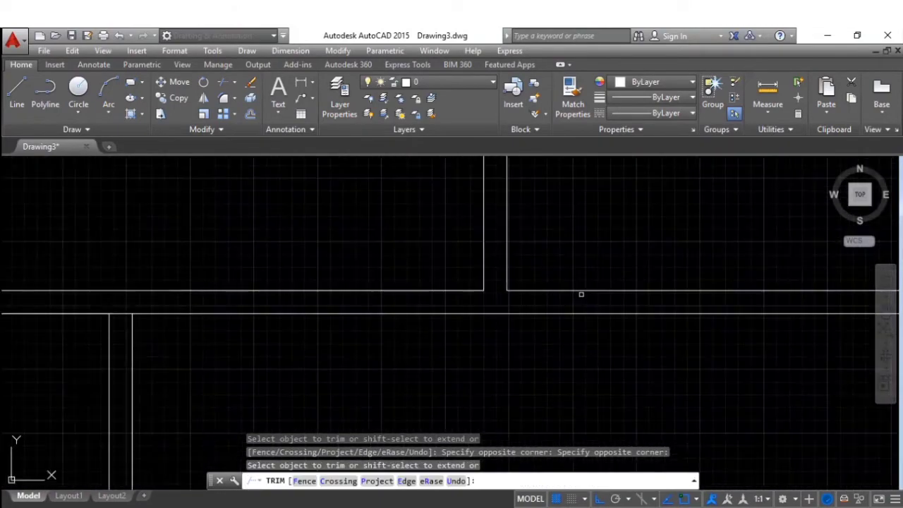
{"action": "scroll", "coordinate": [481, 329], "scroll_direction": "down", "scroll_amount": 2}
{"action": "scroll", "coordinate": [451, 282], "scroll_direction": "up", "scroll_amount": 2}
{"action": "scroll", "coordinate": [423, 219], "scroll_direction": "up", "scroll_amount": 2}
{"action": "scroll", "coordinate": [409, 187], "scroll_direction": "up", "scroll_amount": 1}
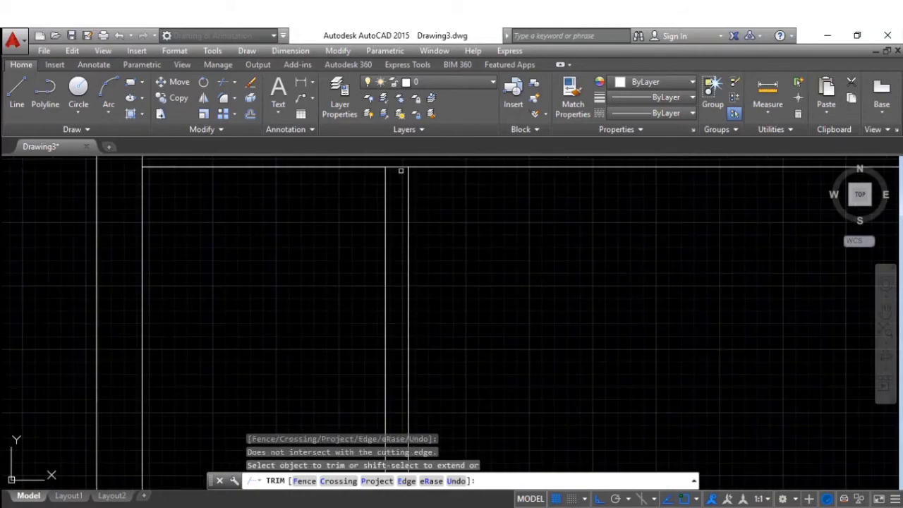
{"action": "left_click", "coordinate": [399, 160]}
{"action": "left_click", "coordinate": [396, 181]}
{"action": "left_click", "coordinate": [397, 165]}
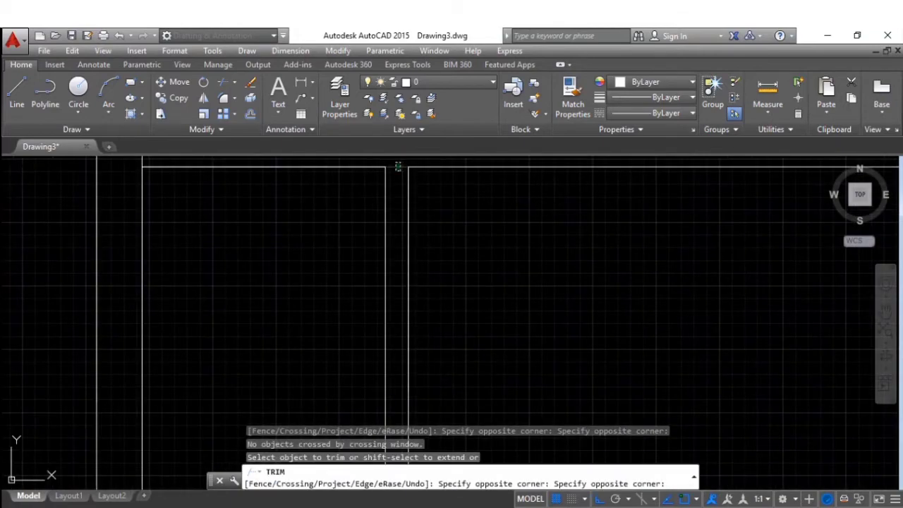
{"action": "left_click", "coordinate": [409, 185]}
{"action": "scroll", "coordinate": [414, 191], "scroll_direction": "down", "scroll_amount": 2}
{"action": "scroll", "coordinate": [414, 192], "scroll_direction": "down", "scroll_amount": 1}
- Trim the overlapping lines in the lower wall area, including the vertical and right horizontal segments
{"action": "middle_click_drag", "start_coordinate": [423, 252], "coordinate": [423, 113]}
{"action": "left_click", "coordinate": [359, 351]}
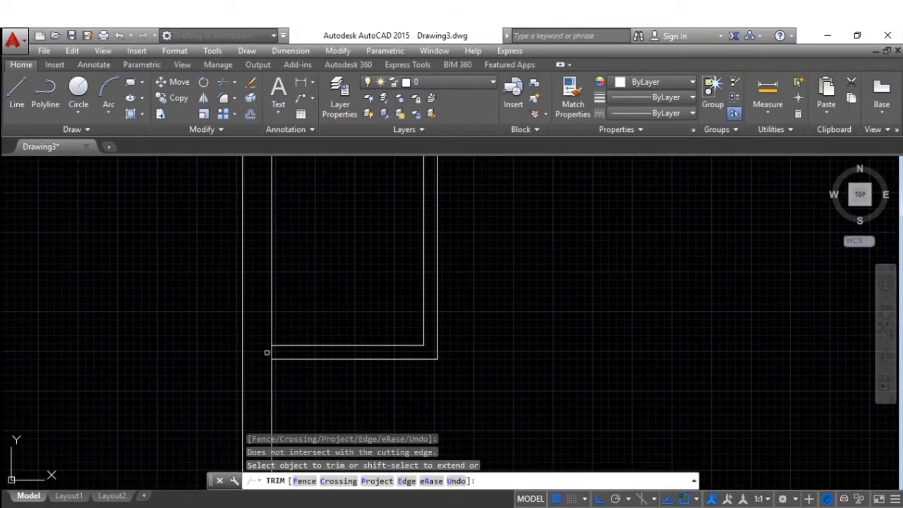
{"action": "scroll", "coordinate": [296, 353], "scroll_direction": "up", "scroll_amount": 2}
{"action": "left_click", "coordinate": [262, 359]}
{"action": "scroll", "coordinate": [317, 296], "scroll_direction": "down", "scroll_amount": 2}
{"action": "scroll", "coordinate": [384, 318], "scroll_direction": "down", "scroll_amount": 1}
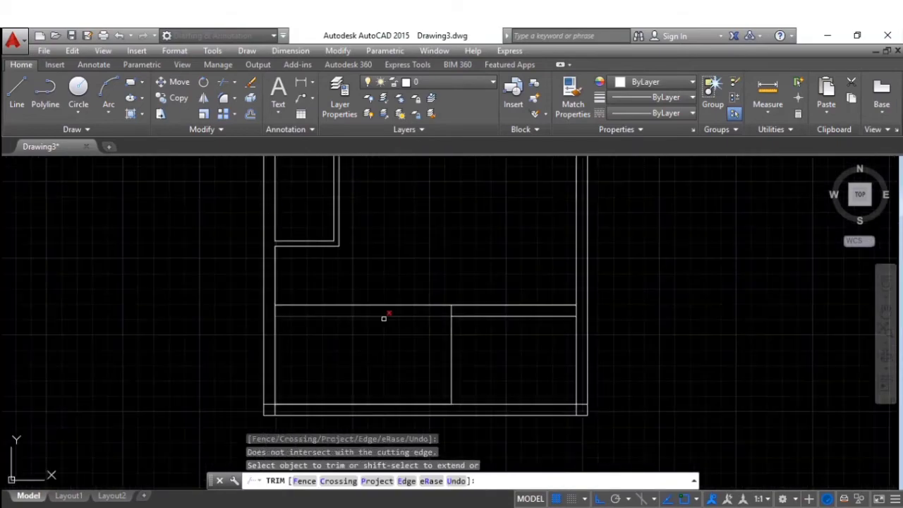
{"action": "scroll", "coordinate": [460, 336], "scroll_direction": "up", "scroll_amount": 2}
{"action": "left_click", "coordinate": [556, 346]}
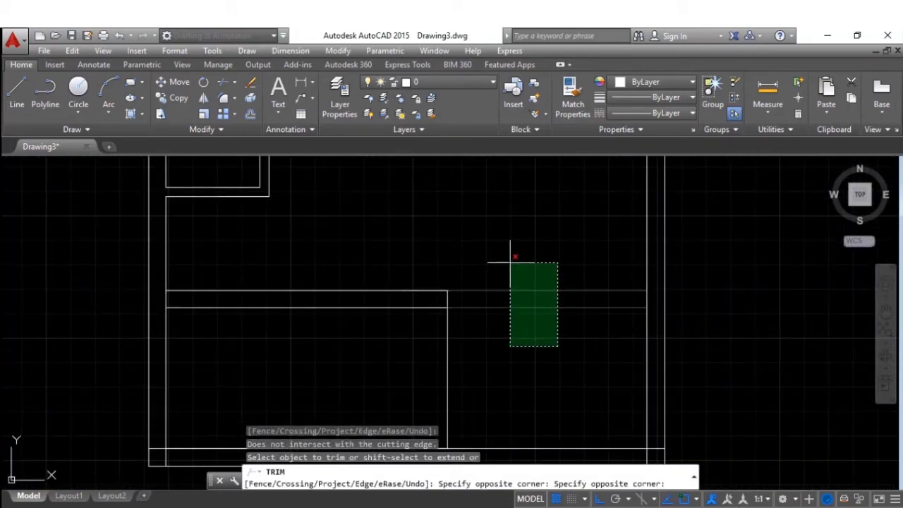
{"action": "left_click", "coordinate": [512, 251]}
{"action": "scroll", "coordinate": [508, 254], "scroll_direction": "down", "scroll_amount": 2}
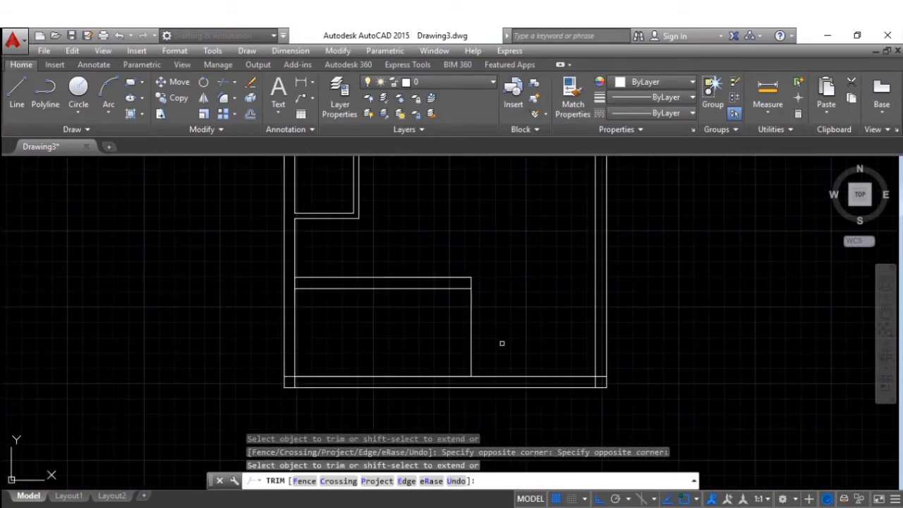
{"action": "scroll", "coordinate": [582, 392], "scroll_direction": "up", "scroll_amount": 2}
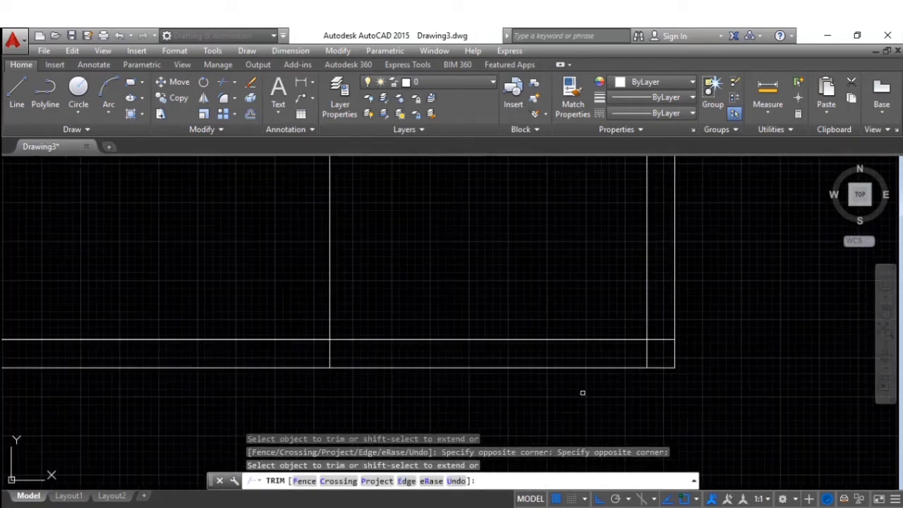
- Trim the lower-right wall corner and the short end of the bottom horizontal line
{"action": "left_click", "coordinate": [655, 359]}
{"action": "left_click", "coordinate": [656, 347]}
{"action": "left_click", "coordinate": [658, 348]}
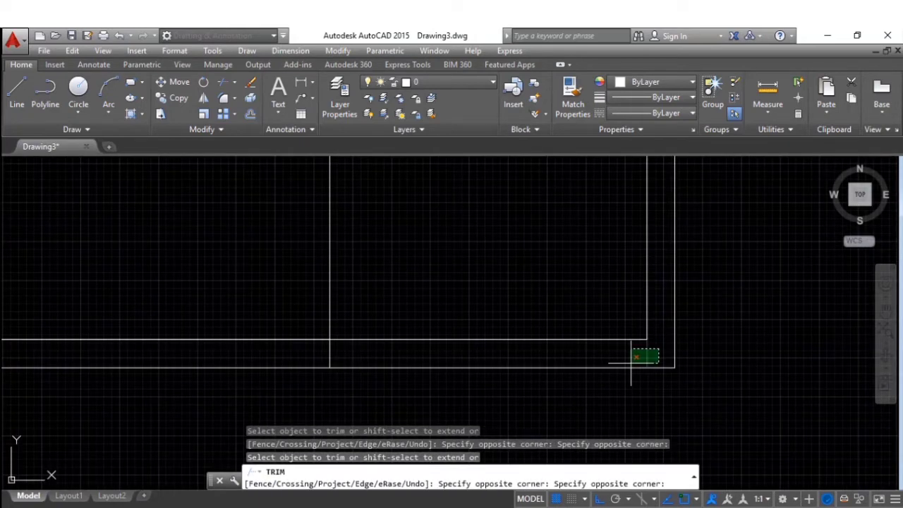
{"action": "left_click", "coordinate": [574, 403]}
{"action": "left_click", "coordinate": [488, 288]}
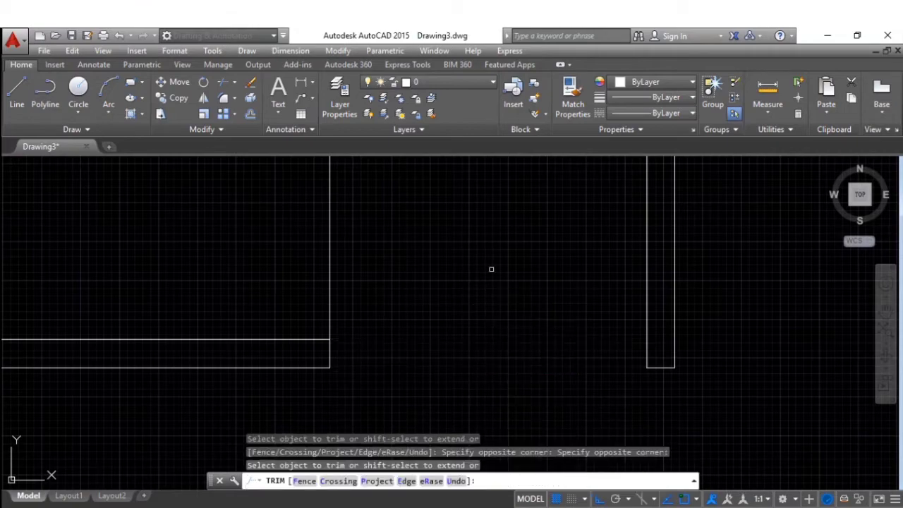
{"action": "scroll", "coordinate": [524, 282], "scroll_direction": "down", "scroll_amount": 2}
{"action": "scroll", "coordinate": [524, 282], "scroll_direction": "up", "scroll_amount": 1}
{"action": "scroll", "coordinate": [424, 326], "scroll_direction": "up", "scroll_amount": 2}
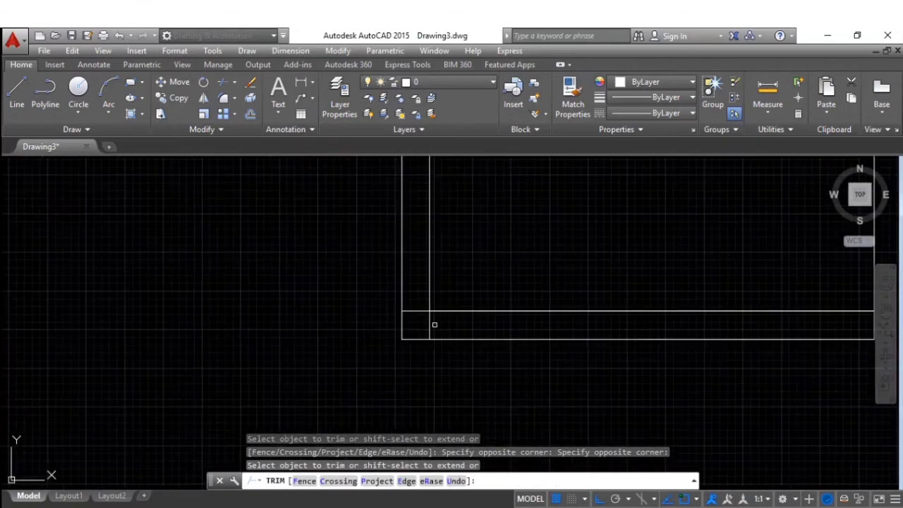
{"action": "scroll", "coordinate": [433, 321], "scroll_direction": "up", "scroll_amount": 2}
{"action": "left_click", "coordinate": [426, 308]}
{"action": "left_click", "coordinate": [424, 322]}
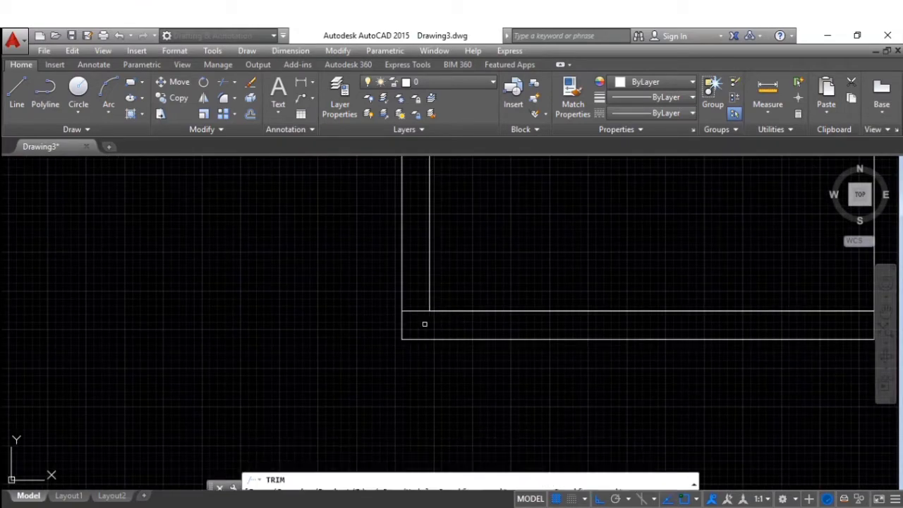
{"action": "left_click", "coordinate": [424, 324]}
{"action": "scroll", "coordinate": [403, 316], "scroll_direction": "down", "scroll_amount": 3}
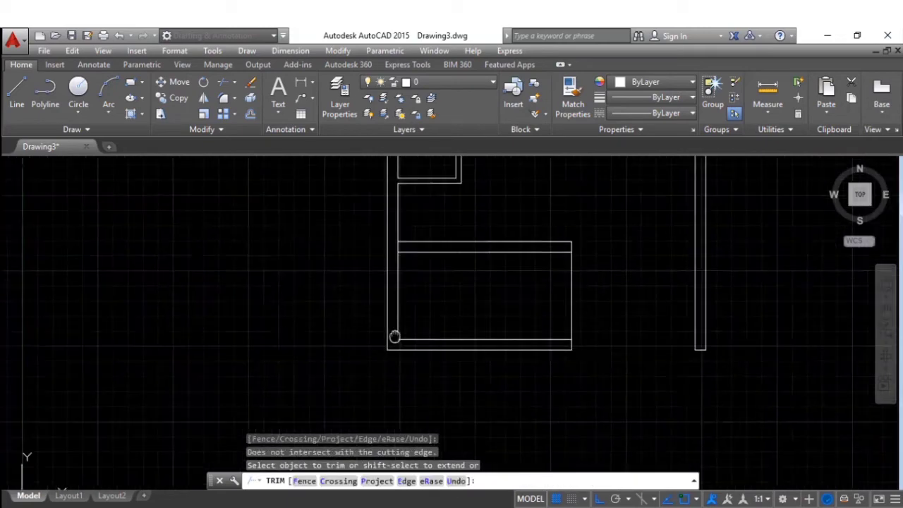
{"action": "key", "text": "Escape"}
- Draw a horizontal line across the middle of the bottom rectangle
{"action": "type", "text": "l"}
{"action": "key", "text": "Return"}
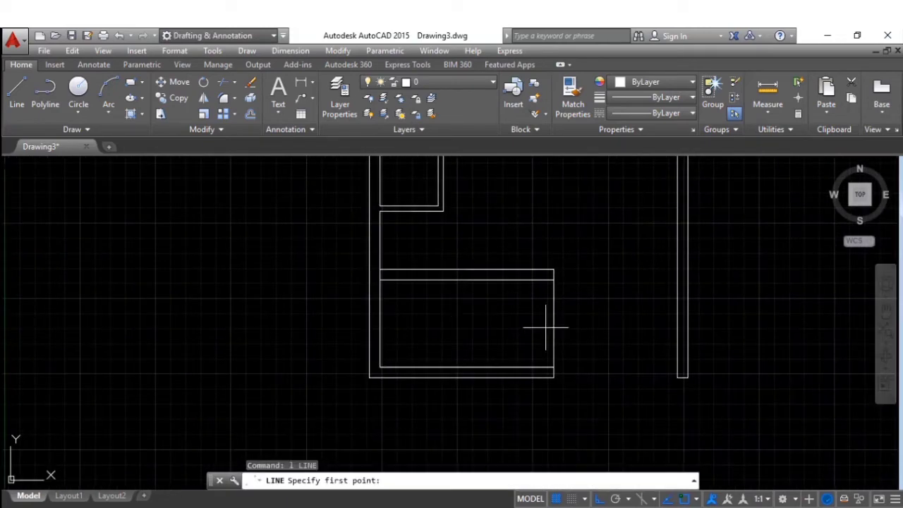
{"action": "left_click", "coordinate": [554, 323]}
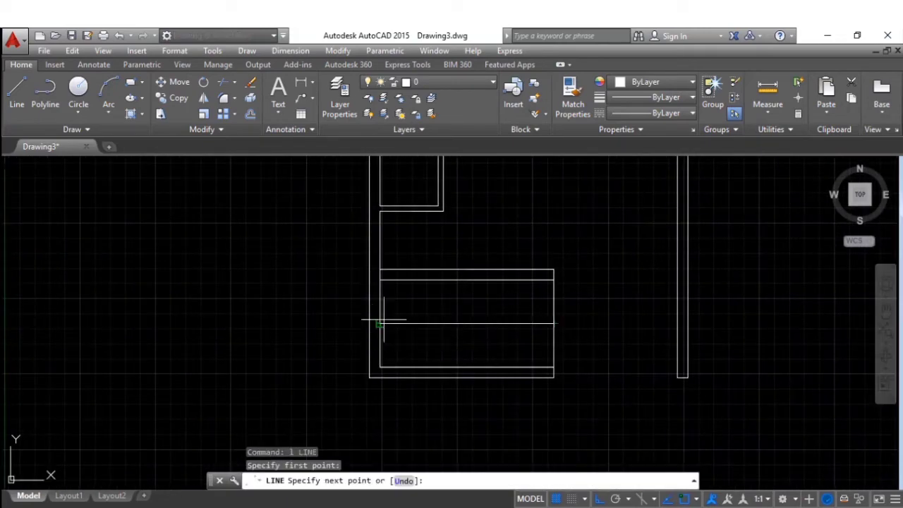
{"action": "left_click", "coordinate": [380, 323]}
{"action": "key", "text": "Escape"}
{"action": "key", "text": "Escape"}
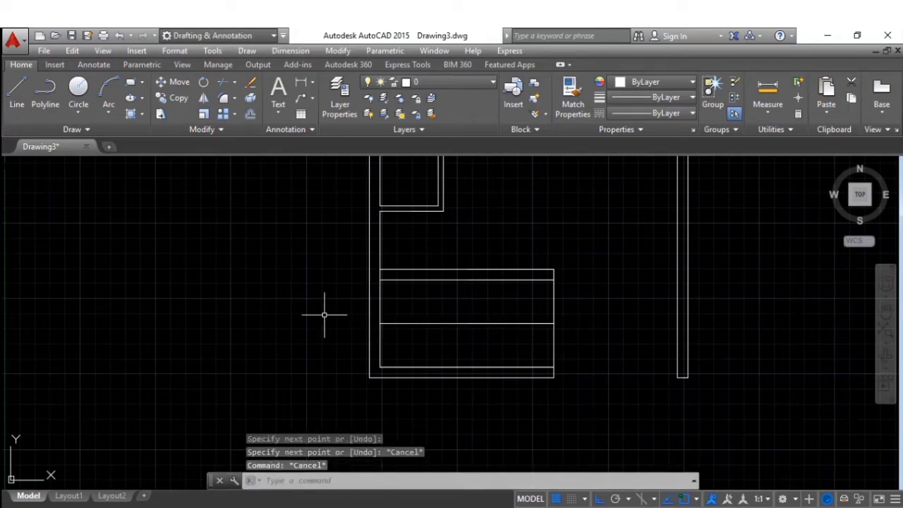
- Draw a vertical line 3' in from the rectangle's lower-left corner up to its top edge
{"action": "type", "text": "l"}
{"action": "key", "text": "Return"}
{"action": "scroll", "coordinate": [383, 352], "scroll_direction": "up", "scroll_amount": 2}
{"action": "scroll", "coordinate": [368, 395], "scroll_direction": "up", "scroll_amount": 2}
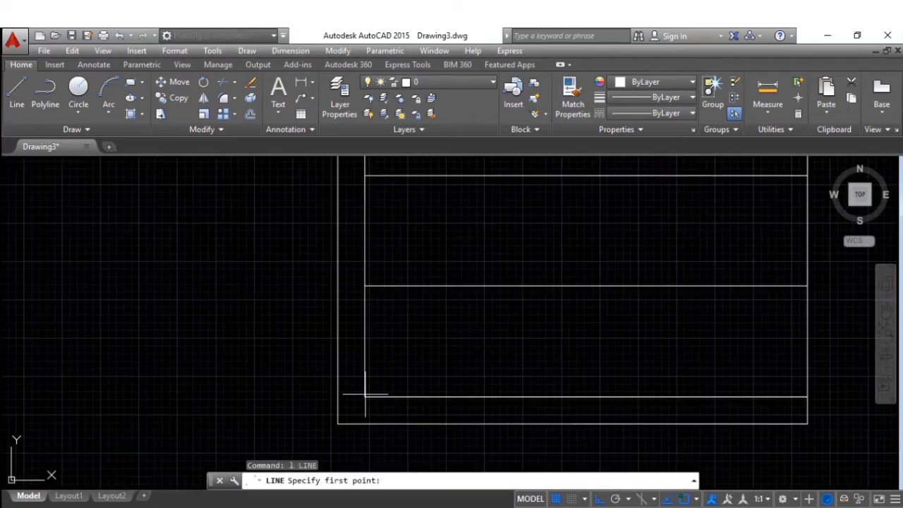
{"action": "left_click", "coordinate": [365, 396]}
{"action": "type", "text": "3'"}
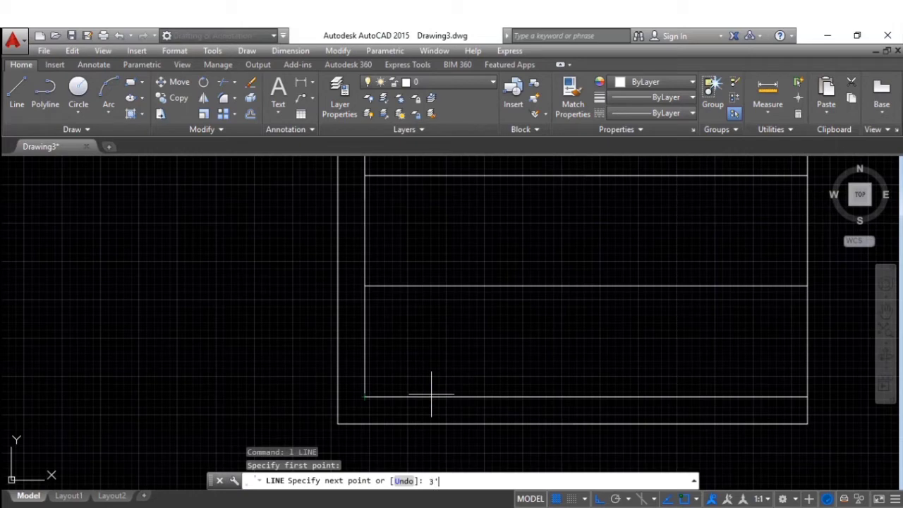
{"action": "key", "text": "Return"}
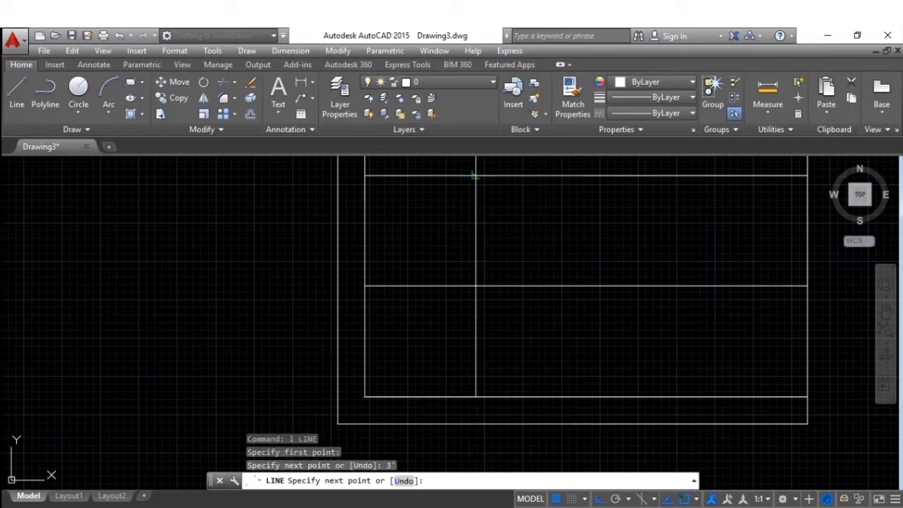
{"action": "left_click", "coordinate": [475, 175]}
{"action": "key", "text": "Escape"}
{"action": "key", "text": "Escape"}
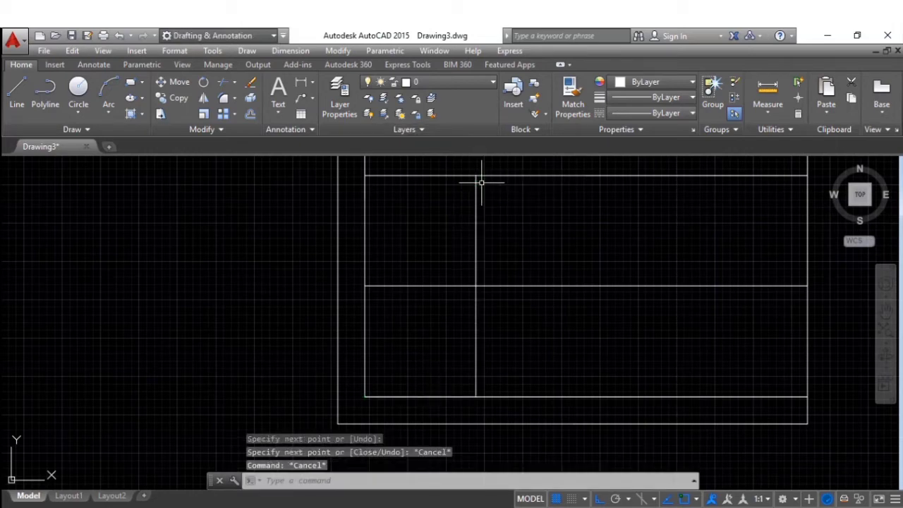
{"action": "type", "text": "o"}
{"action": "key", "text": "Return"}
{"action": "type", "text": "1'"}
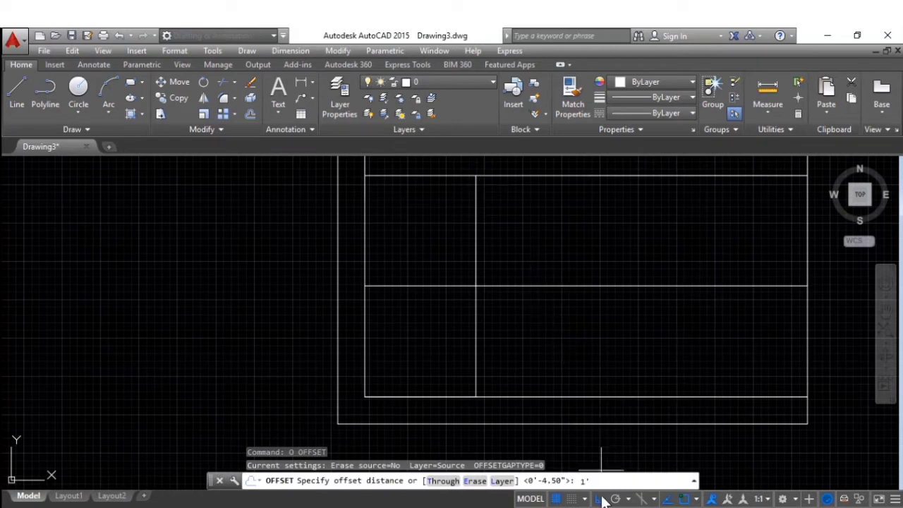
- Repeatedly offset the vertical line at 1' spacing to fill the rectangle with stair tread lines
{"action": "key", "text": "Return"}
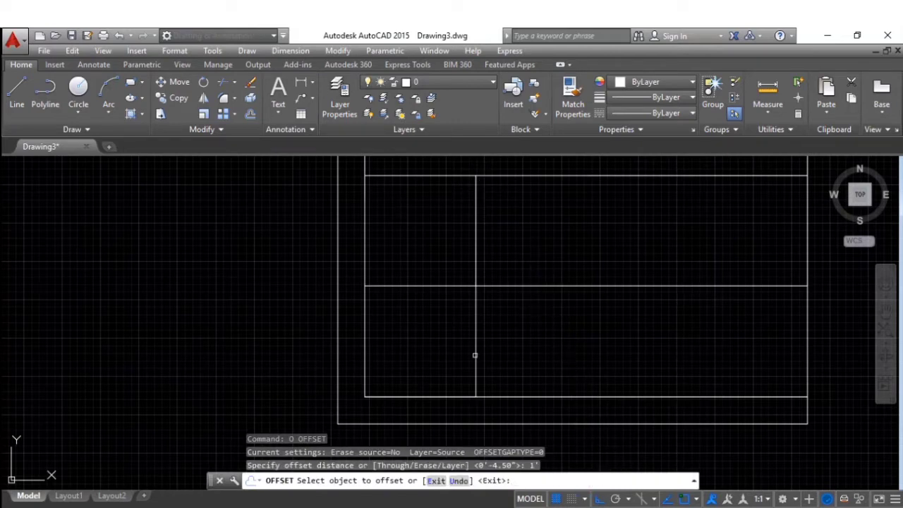
{"action": "left_click", "coordinate": [476, 349]}
{"action": "left_click", "coordinate": [520, 343]}
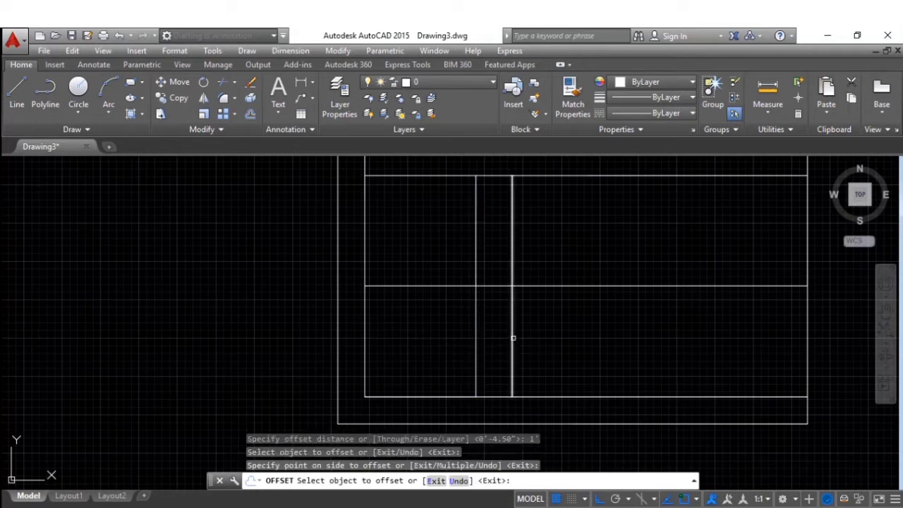
{"action": "left_click", "coordinate": [513, 338]}
{"action": "left_click", "coordinate": [553, 337]}
{"action": "left_click", "coordinate": [549, 337]}
{"action": "left_click", "coordinate": [579, 337]}
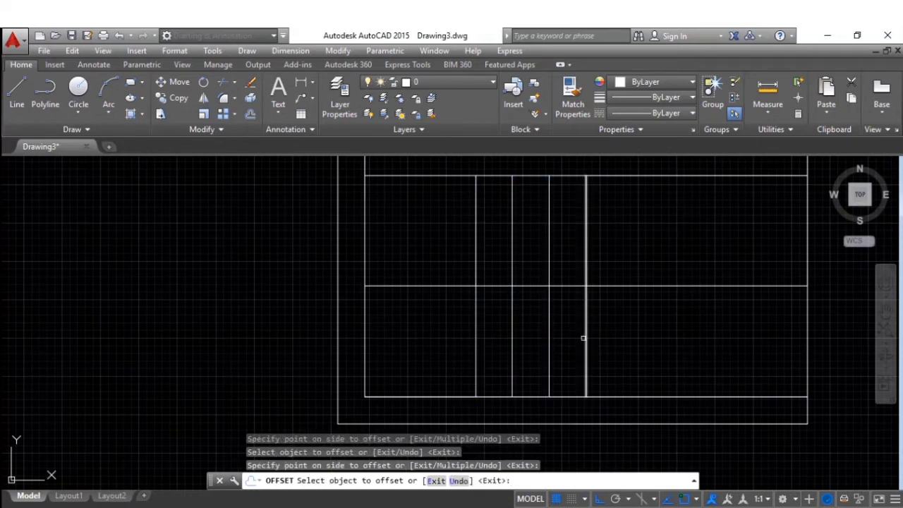
{"action": "left_click", "coordinate": [586, 334]}
{"action": "left_click", "coordinate": [619, 328]}
{"action": "left_click", "coordinate": [622, 327]}
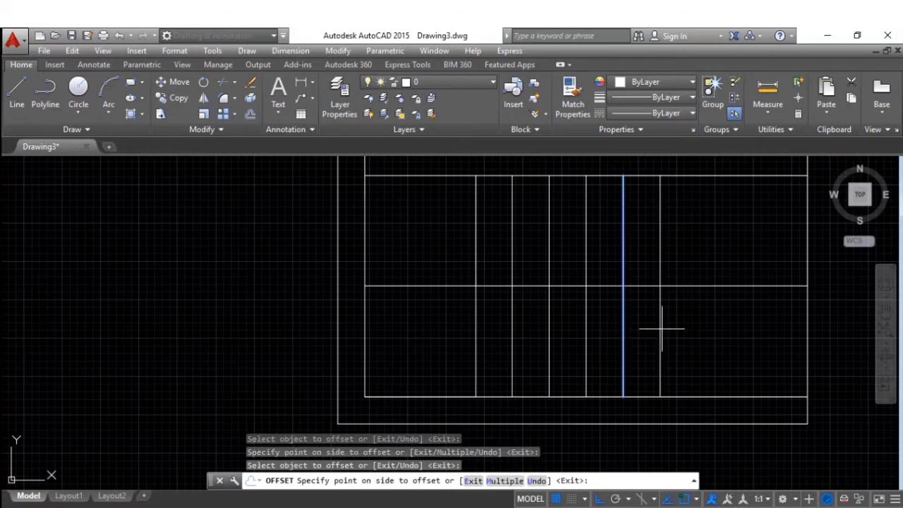
{"action": "left_click", "coordinate": [657, 325]}
{"action": "left_click", "coordinate": [660, 326]}
{"action": "left_click", "coordinate": [697, 323]}
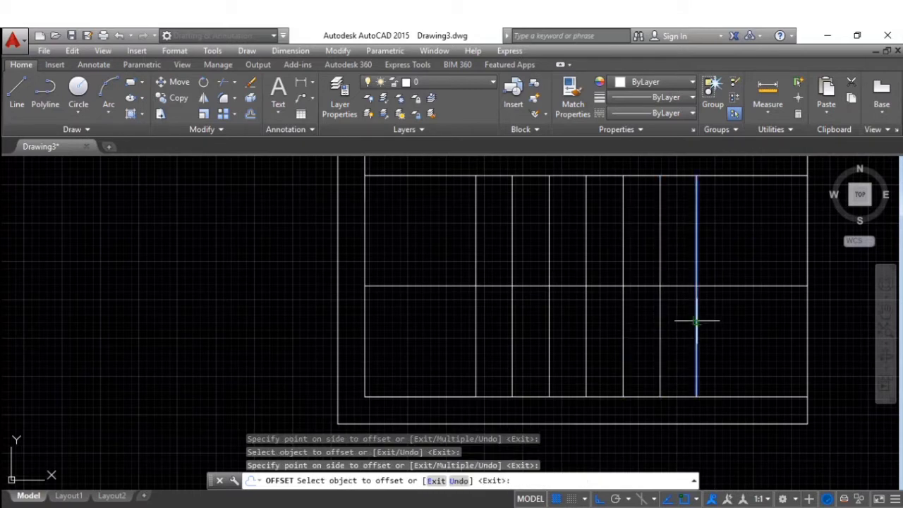
{"action": "left_click", "coordinate": [715, 324]}
{"action": "left_click", "coordinate": [730, 324]}
{"action": "left_click", "coordinate": [754, 324]}
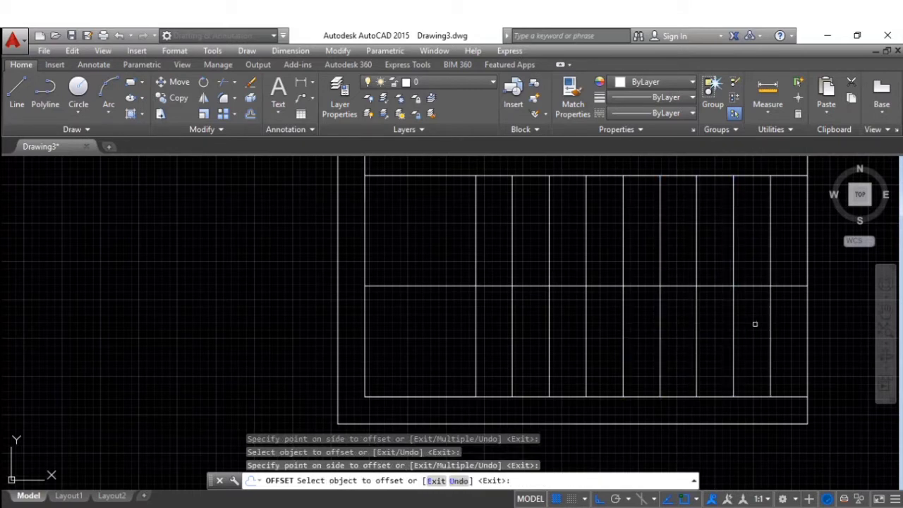
{"action": "key", "text": "Escape"}
{"action": "scroll", "coordinate": [489, 365], "scroll_direction": "down", "scroll_amount": 3}
{"action": "scroll", "coordinate": [489, 365], "scroll_direction": "down", "scroll_amount": 3}
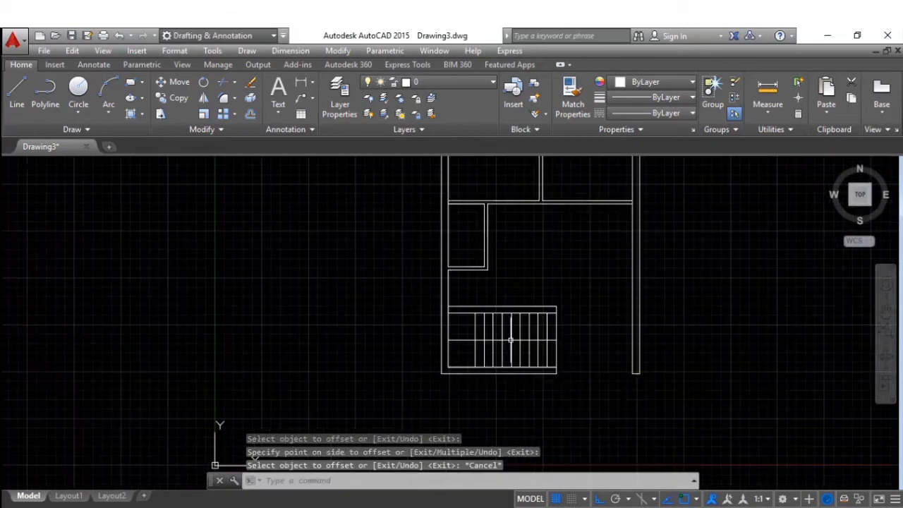
{"action": "mouse_move", "coordinate": [552, 309]}
{"action": "middle_mouse_down"}
{"action": "mouse_move", "coordinate": [528, 332]}
{"action": "mouse_move", "coordinate": [387, 383]}
{"action": "middle_mouse_up"}
- Insert a Door - Imperial block from the Tool Palettes into the top-left room, then close the palettes
{"action": "mouse_move", "coordinate": [413, 346]}
{"action": "middle_mouse_down"}
{"action": "mouse_move", "coordinate": [510, 327]}
{"action": "mouse_move", "coordinate": [488, 309]}
{"action": "mouse_move", "coordinate": [477, 318]}
{"action": "mouse_move", "coordinate": [413, 308]}
{"action": "middle_mouse_up"}
{"action": "scroll", "coordinate": [465, 310], "scroll_direction": "up", "scroll_amount": 2}
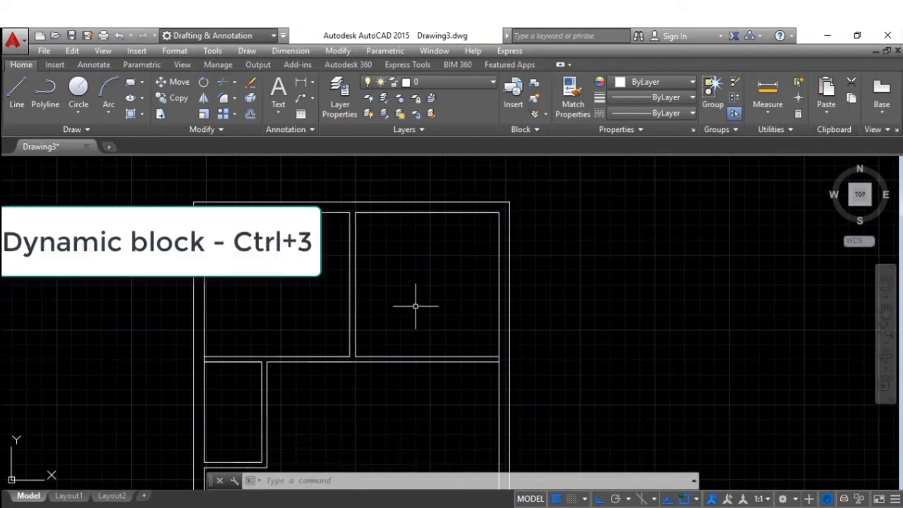
{"action": "key", "text": "ctrl+3"}
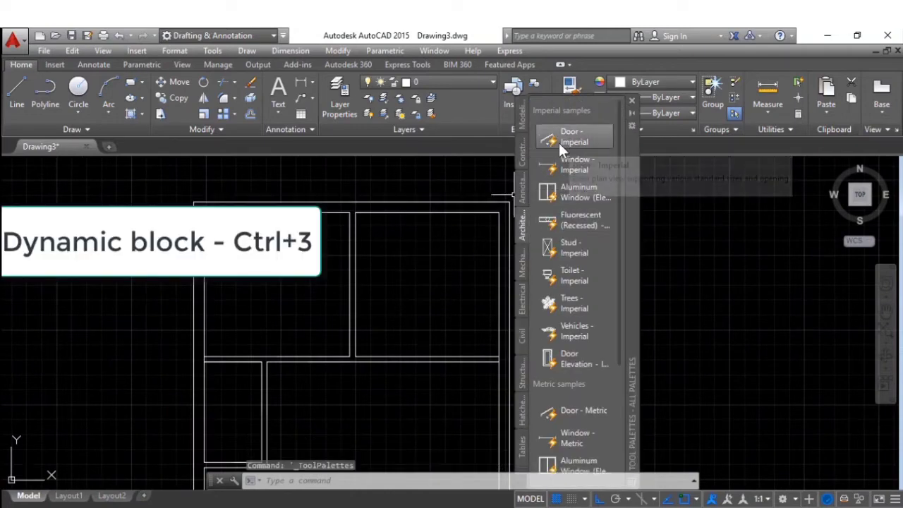
{"action": "left_click", "coordinate": [572, 138]}
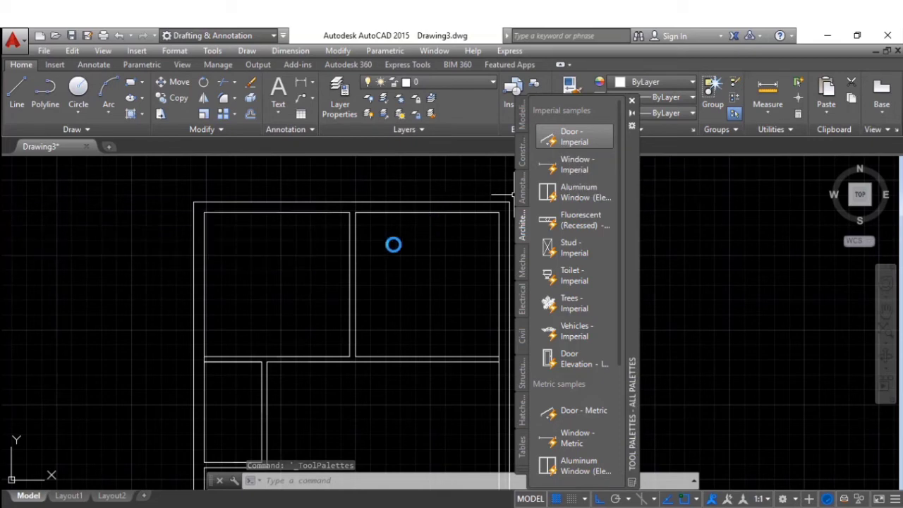
{"action": "left_click", "coordinate": [265, 289]}
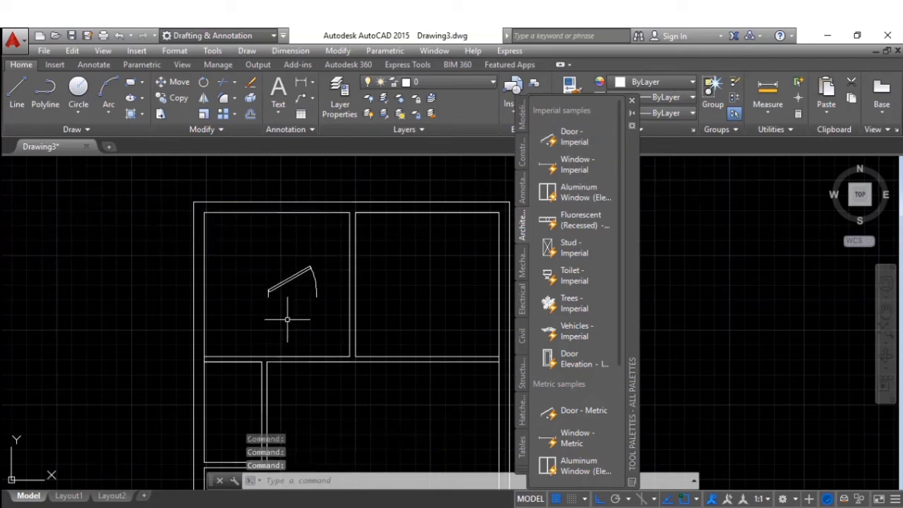
{"action": "key", "text": "Escape"}
{"action": "key", "text": "Escape"}
{"action": "key", "text": "Escape"}
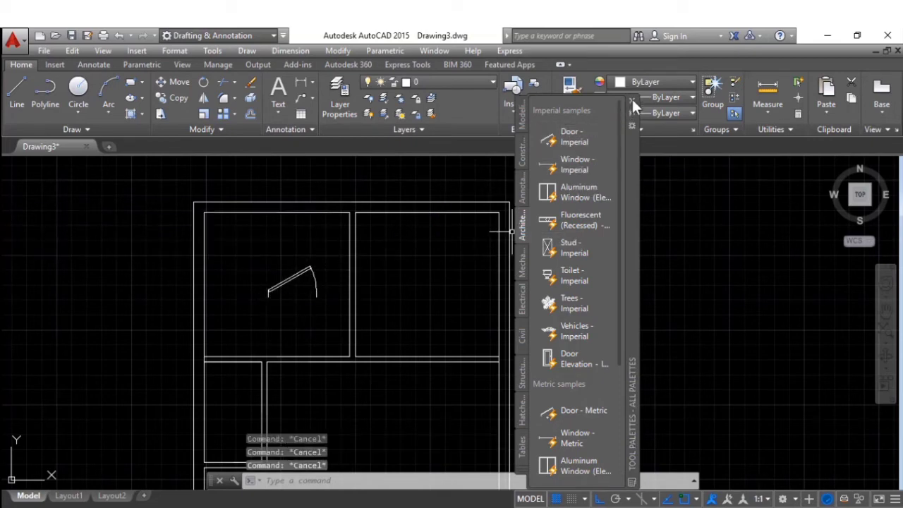
{"action": "left_click", "coordinate": [633, 96]}
{"action": "scroll", "coordinate": [292, 305], "scroll_direction": "up", "scroll_amount": 2}
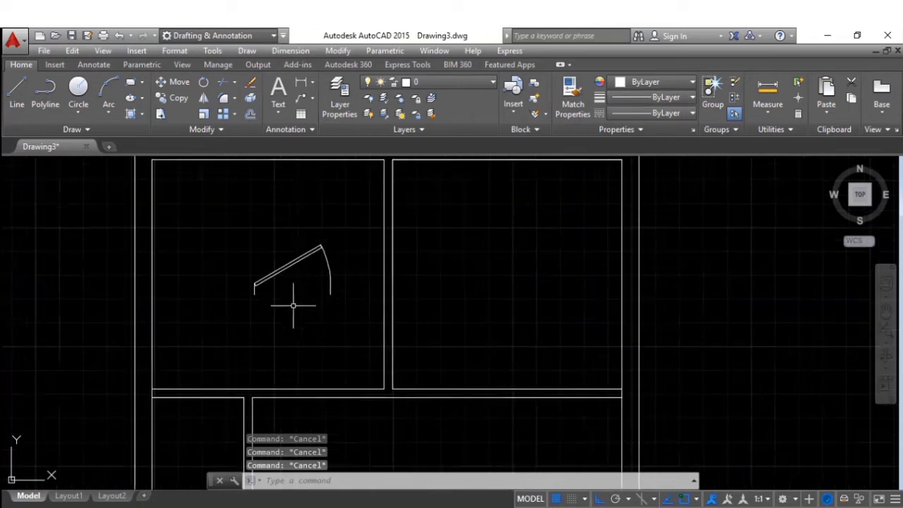
{"action": "middle_click_drag", "start_coordinate": [293, 305], "coordinate": [417, 322]}
- Select the door block and set its Door Size to 3' in Quick Properties
{"action": "left_click", "coordinate": [422, 288]}
{"action": "left_click", "coordinate": [400, 277]}
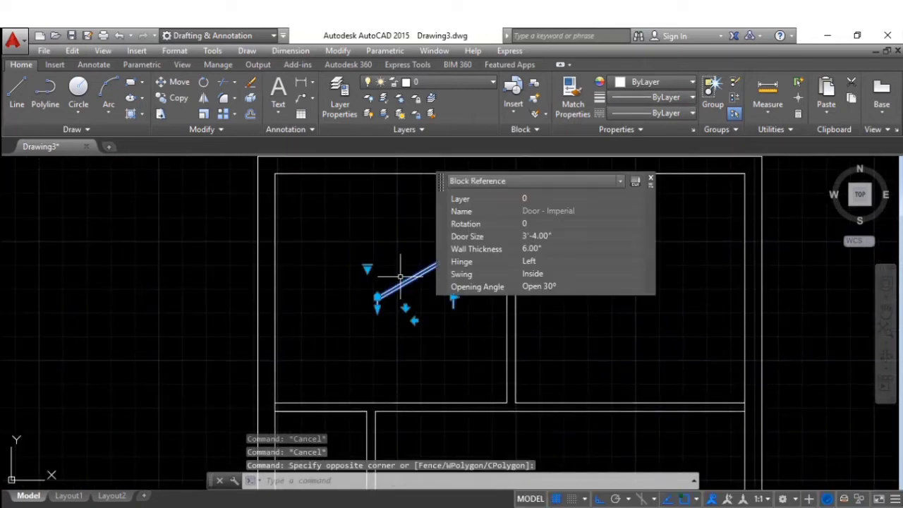
{"action": "left_click_drag", "start_coordinate": [443, 205], "coordinate": [600, 203]}
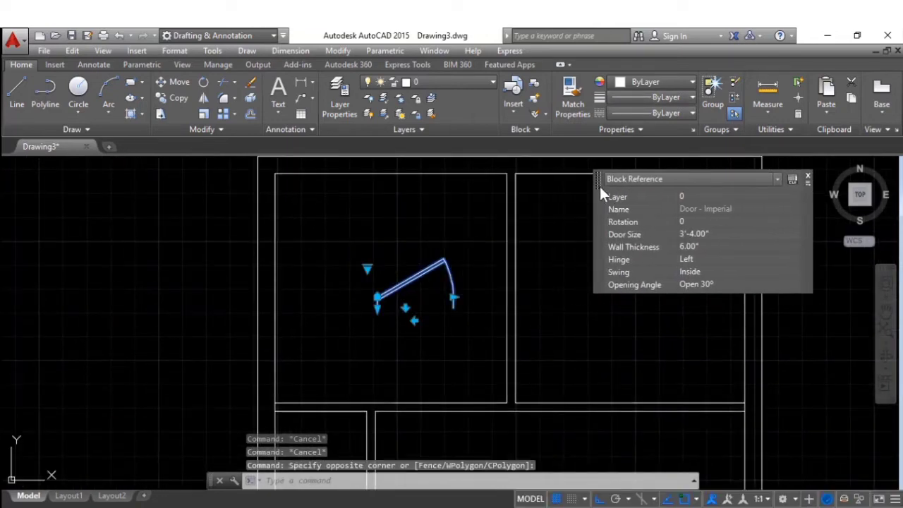
{"action": "left_click", "coordinate": [713, 233]}
{"action": "left_click", "coordinate": [713, 232]}
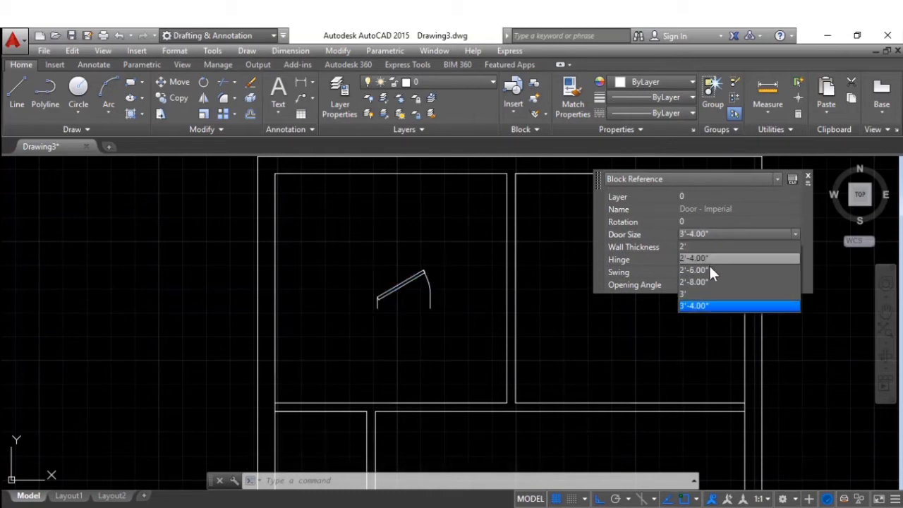
{"action": "left_click", "coordinate": [701, 291]}
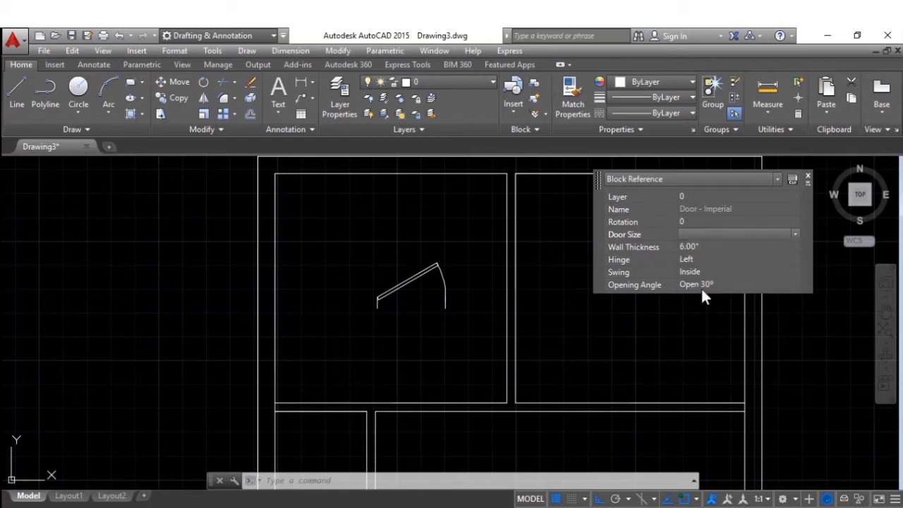
- Keep the door's 6.00" wall thickness, Inside swing and Open 30° opening angle
{"action": "left_click", "coordinate": [707, 247]}
{"action": "left_click", "coordinate": [708, 247]}
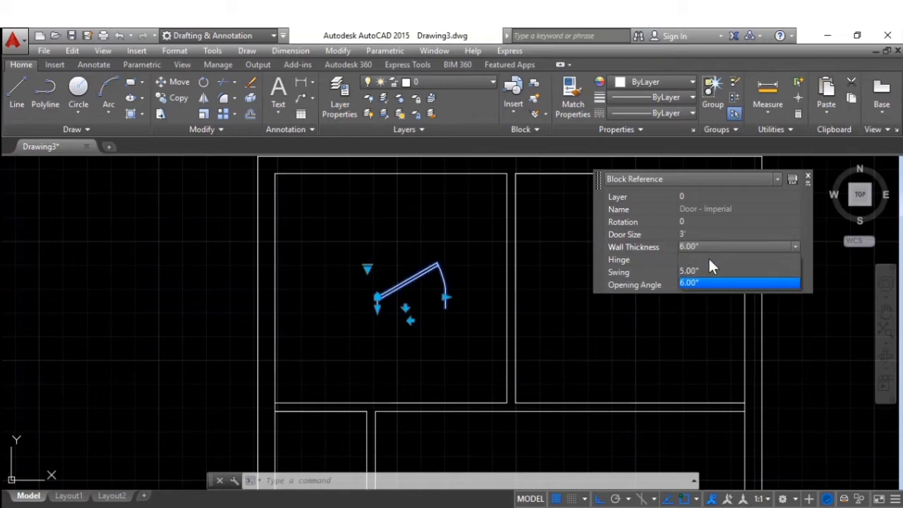
{"action": "left_click", "coordinate": [706, 282]}
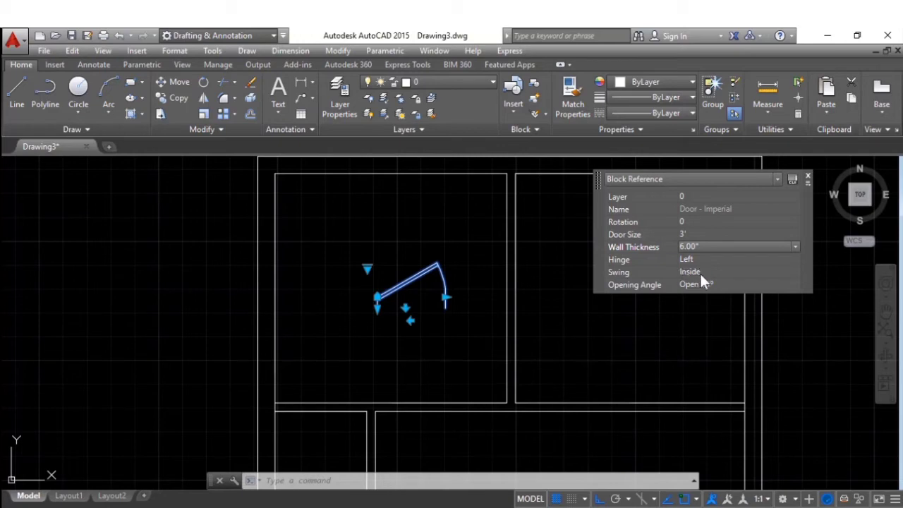
{"action": "left_click", "coordinate": [698, 273]}
{"action": "left_click", "coordinate": [693, 270]}
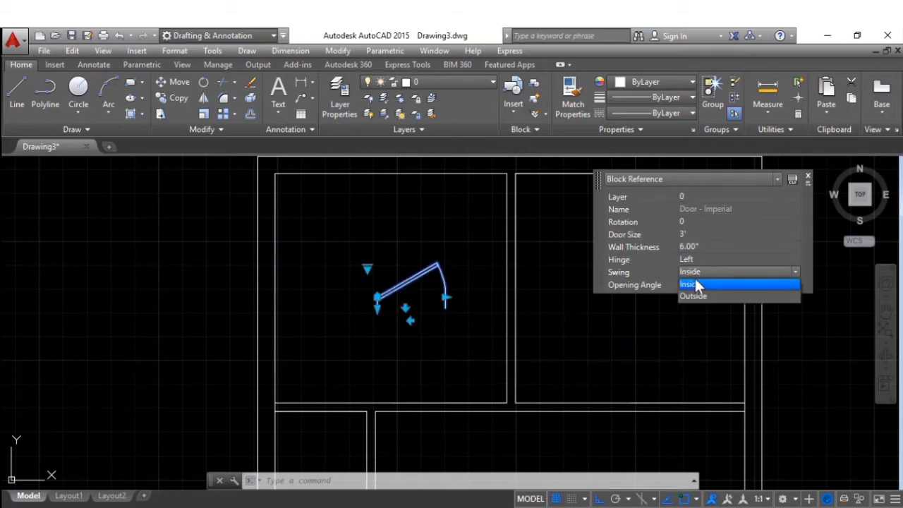
{"action": "left_click", "coordinate": [696, 272]}
{"action": "left_click", "coordinate": [698, 283]}
{"action": "left_click", "coordinate": [698, 284]}
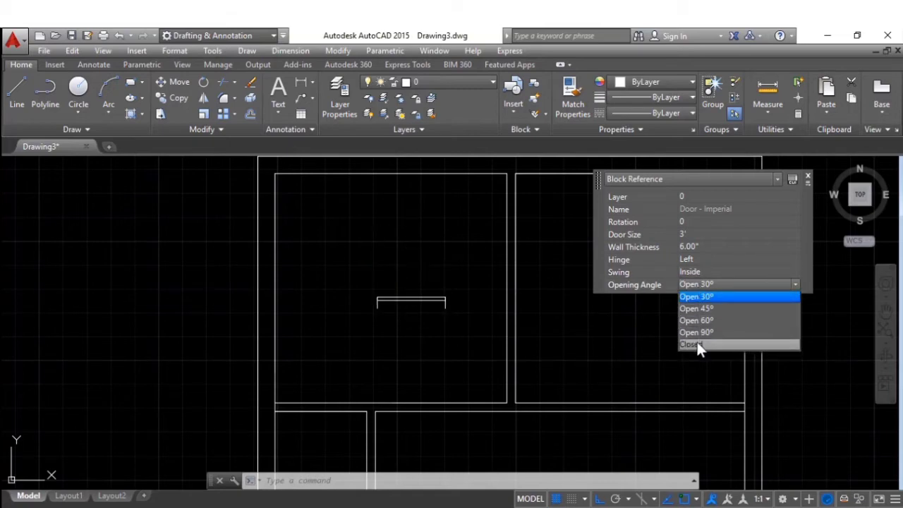
{"action": "left_click", "coordinate": [697, 297]}
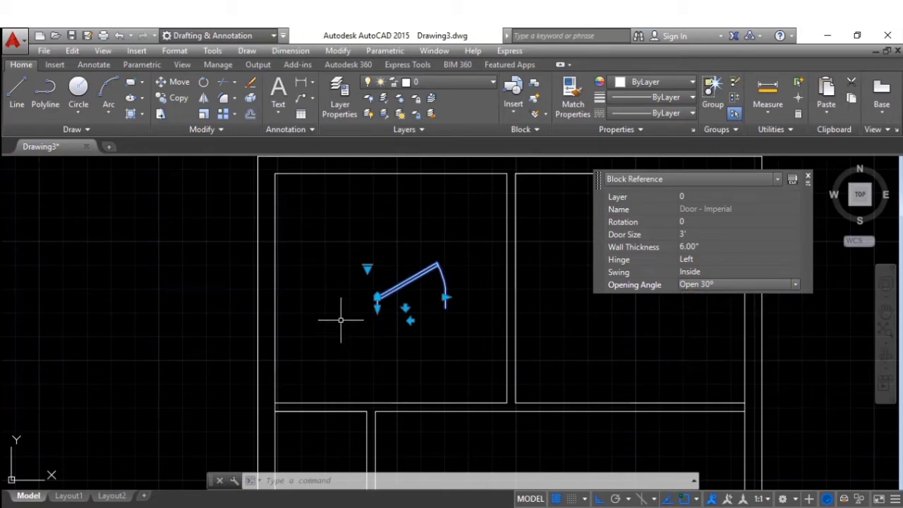
{"action": "type", "text": "i"}
{"action": "key", "text": "Return"}
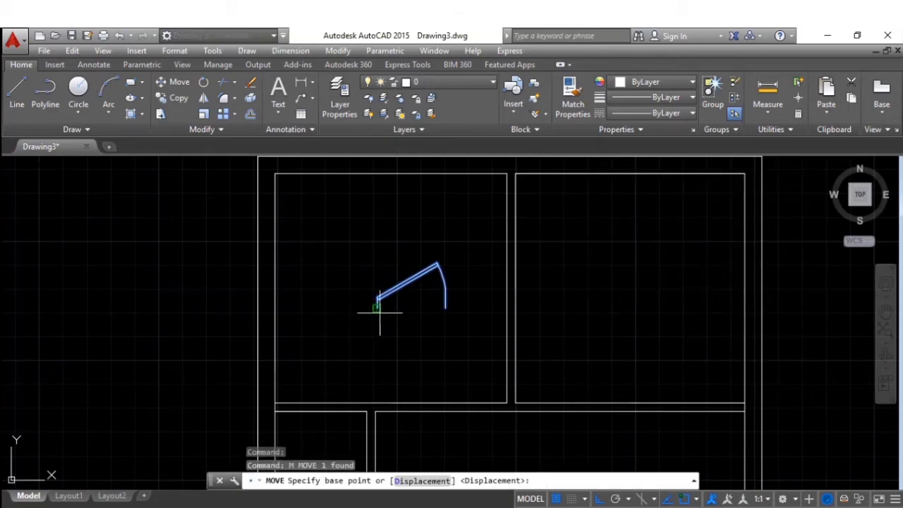
- Move the door by its hinge corner into the wall opening
{"action": "left_click", "coordinate": [378, 307]}
{"action": "scroll", "coordinate": [534, 393], "scroll_direction": "up", "scroll_amount": 5}
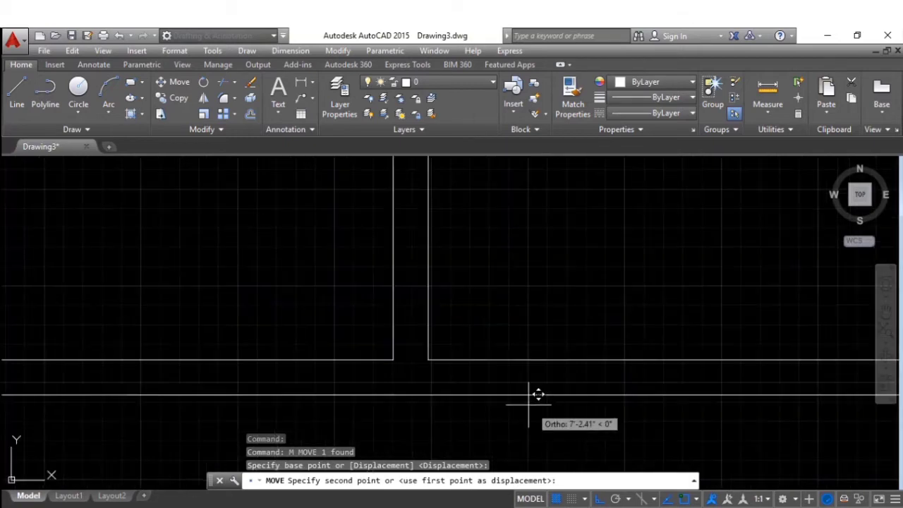
{"action": "left_click", "coordinate": [467, 373]}
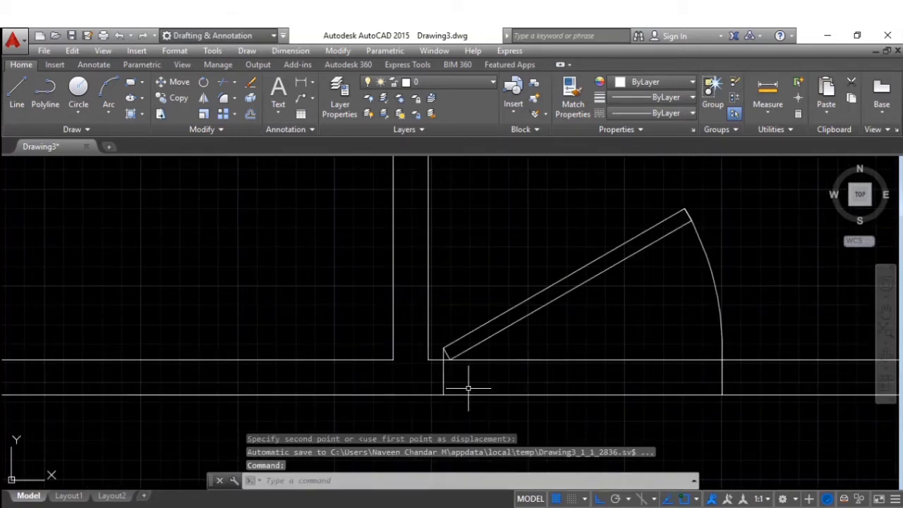
- Copy the placed door to the left with CO
{"action": "left_click", "coordinate": [520, 343]}
{"action": "left_click", "coordinate": [498, 298]}
{"action": "scroll", "coordinate": [522, 319], "scroll_direction": "down", "scroll_amount": 2}
{"action": "middle_click_drag", "start_coordinate": [522, 319], "coordinate": [486, 348]}
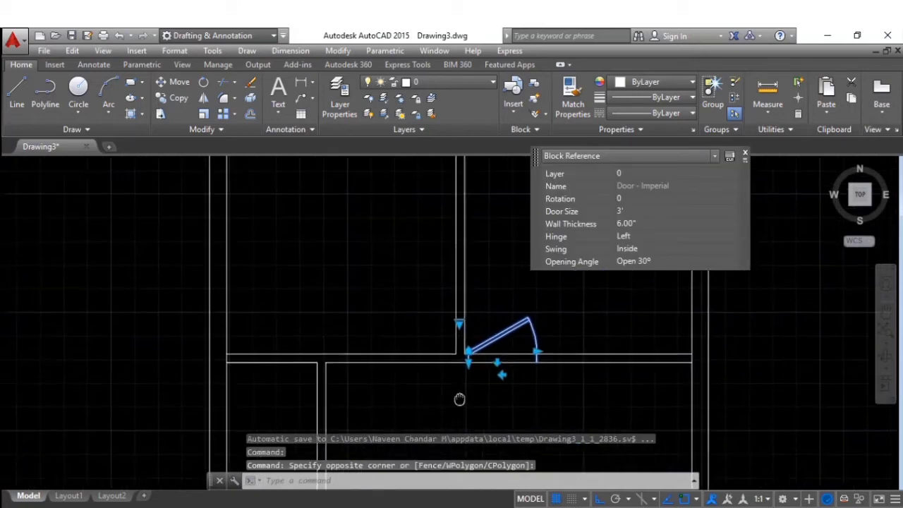
{"action": "type", "text": "C"}
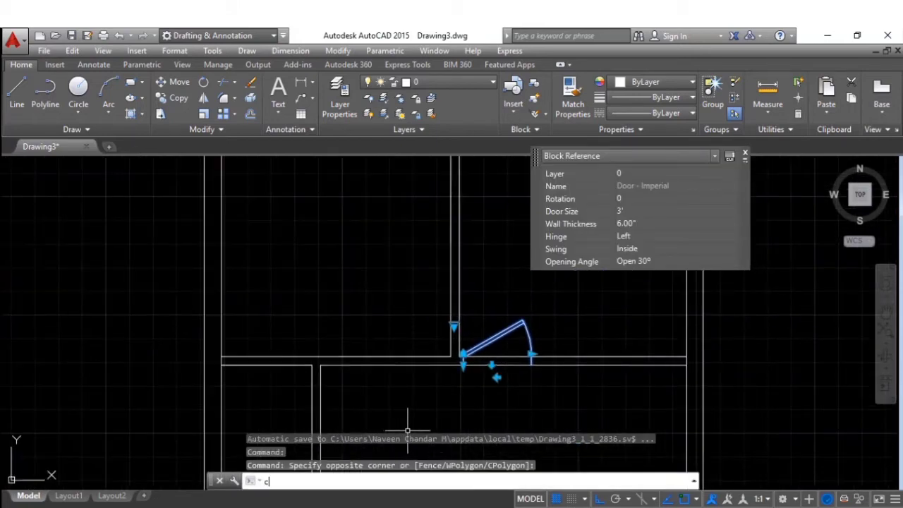
{"action": "type", "text": "O"}
{"action": "key", "text": "Return"}
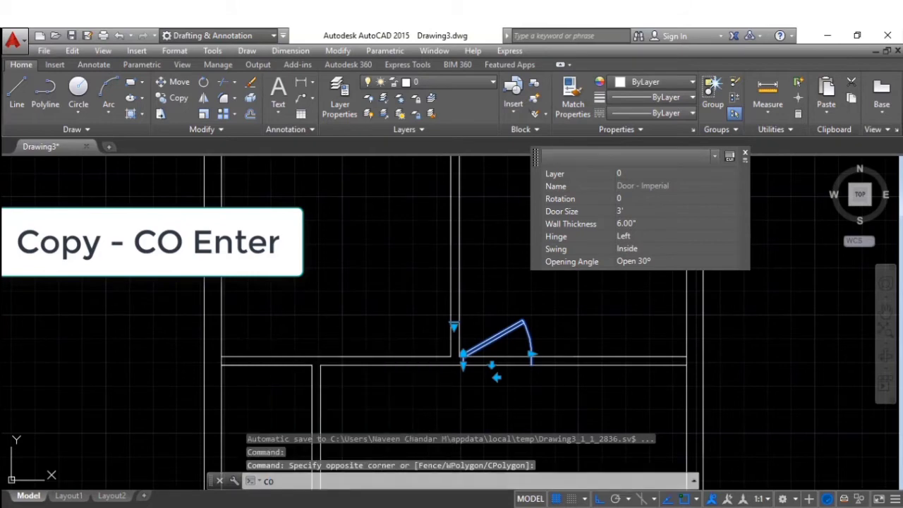
{"action": "left_click", "coordinate": [489, 393]}
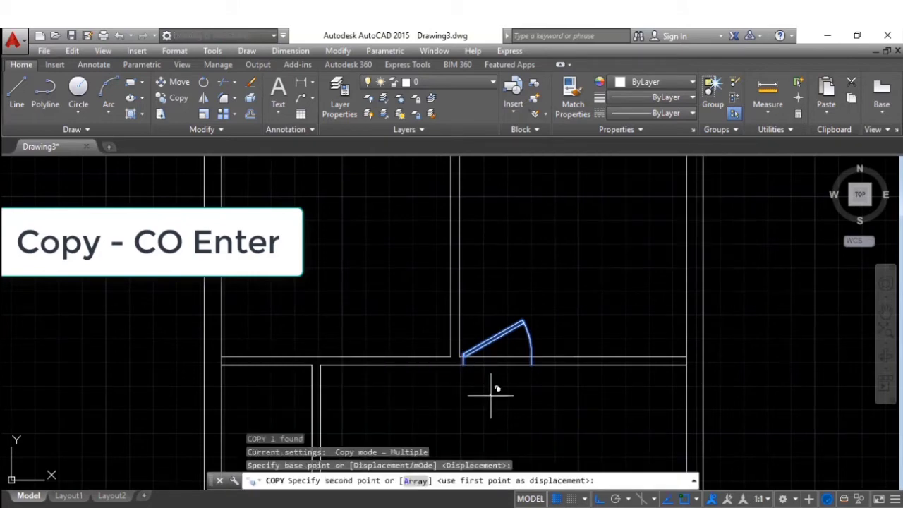
{"action": "left_click", "coordinate": [392, 383]}
{"action": "key", "text": "Escape"}
- Set the copied door's Hinge to Right in Quick Properties, keeping its inward swing
{"action": "left_click", "coordinate": [398, 344]}
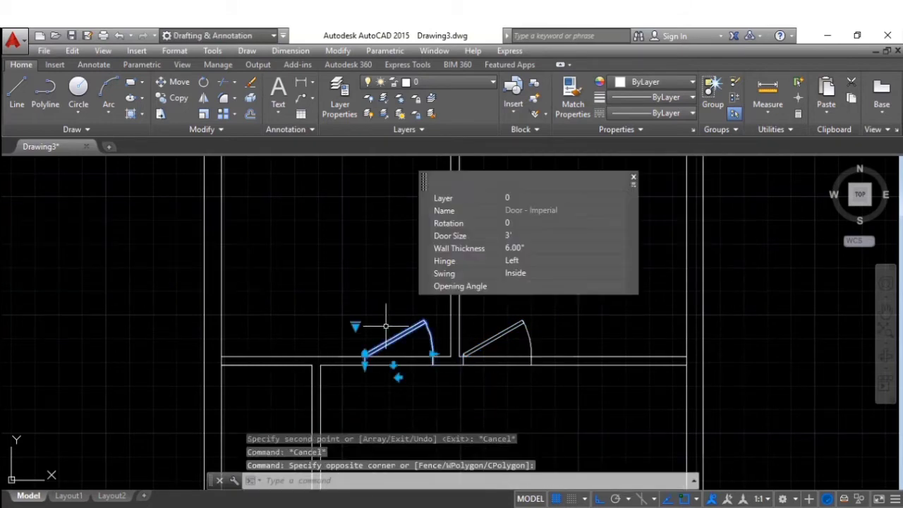
{"action": "scroll", "coordinate": [377, 364], "scroll_direction": "up", "scroll_amount": 2}
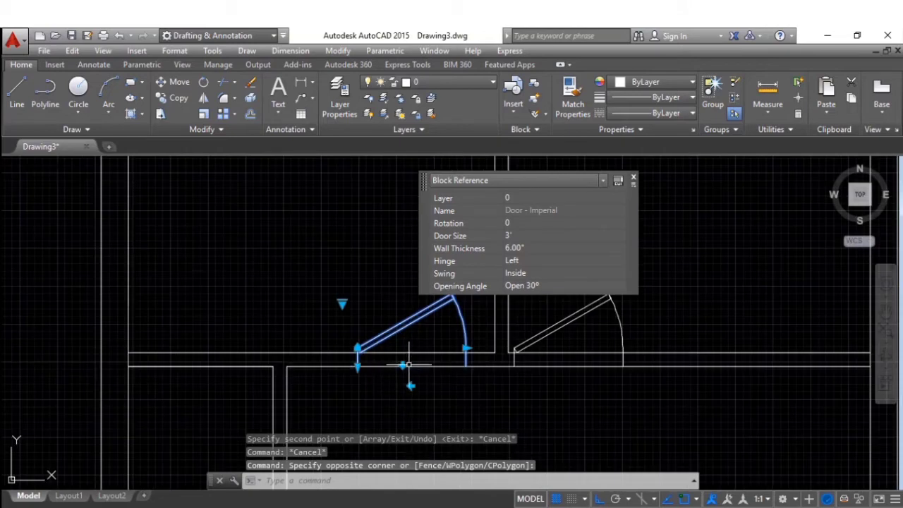
{"action": "left_click", "coordinate": [411, 386]}
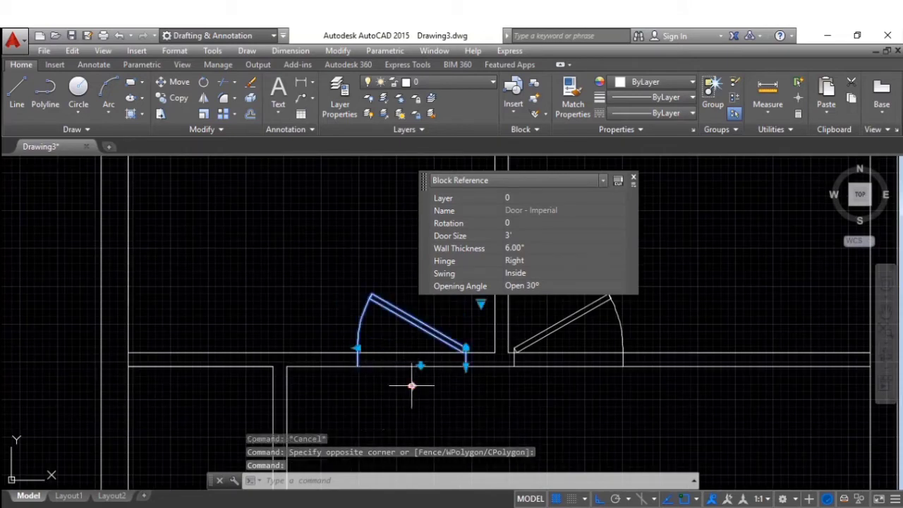
{"action": "left_click", "coordinate": [411, 386]}
{"action": "left_click", "coordinate": [412, 385]}
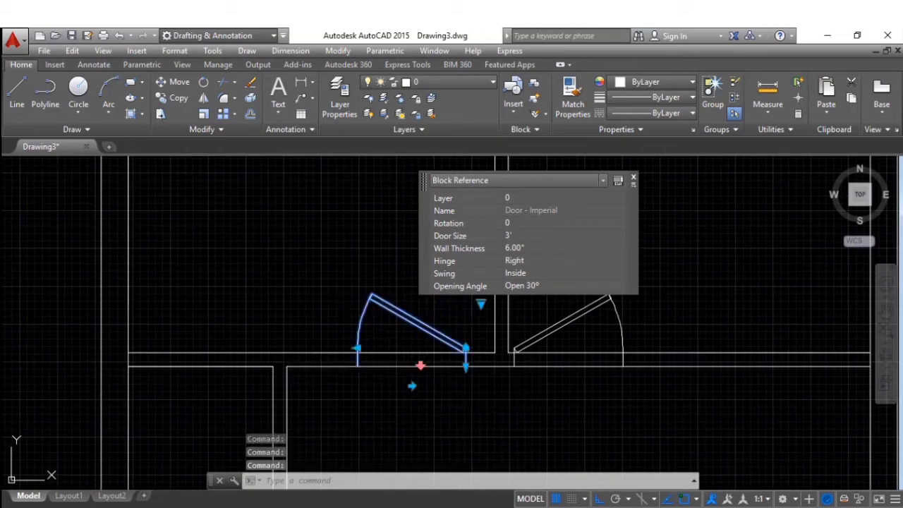
{"action": "left_click", "coordinate": [420, 365]}
{"action": "left_click", "coordinate": [421, 346]}
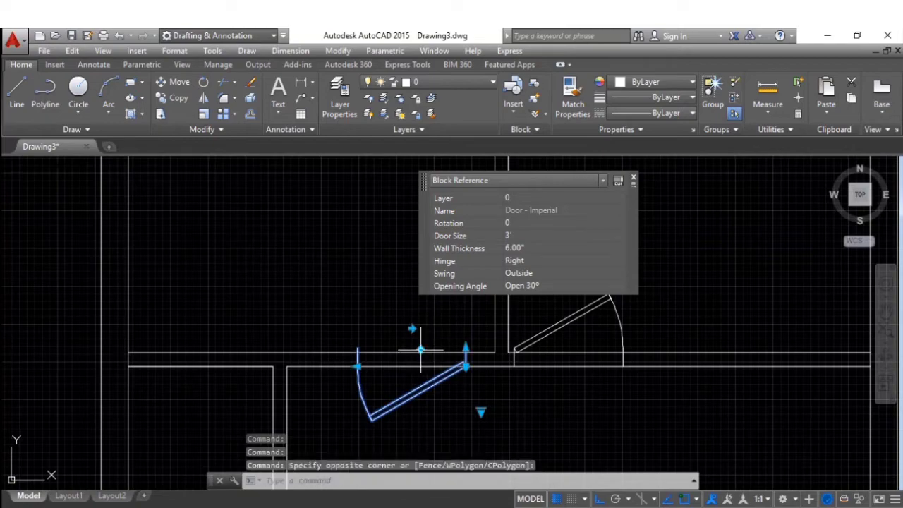
{"action": "left_click", "coordinate": [420, 348]}
- Move the copied door into the opening beside the original to form a pair
{"action": "scroll", "coordinate": [450, 372], "scroll_direction": "up", "scroll_amount": 2}
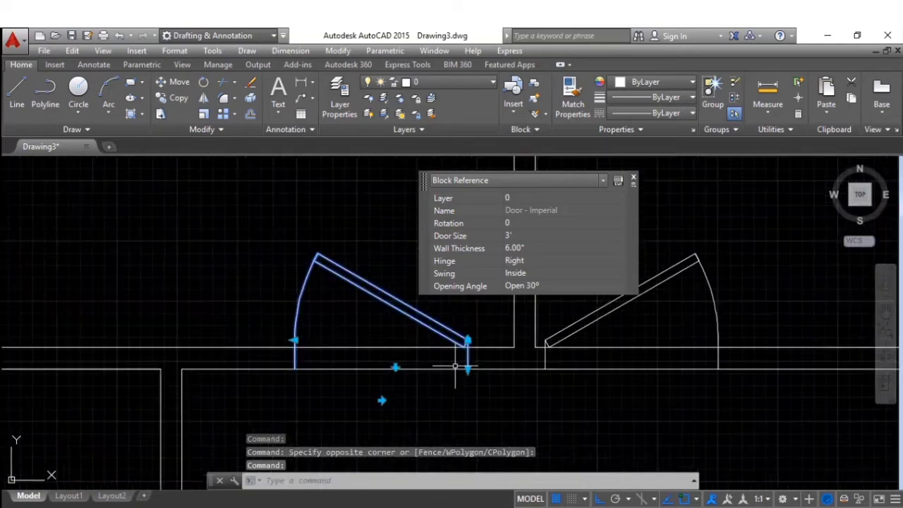
{"action": "middle_click_drag", "start_coordinate": [462, 364], "coordinate": [316, 346]}
{"action": "type", "text": "m"}
{"action": "key", "text": "Return"}
{"action": "left_click", "coordinate": [379, 421]}
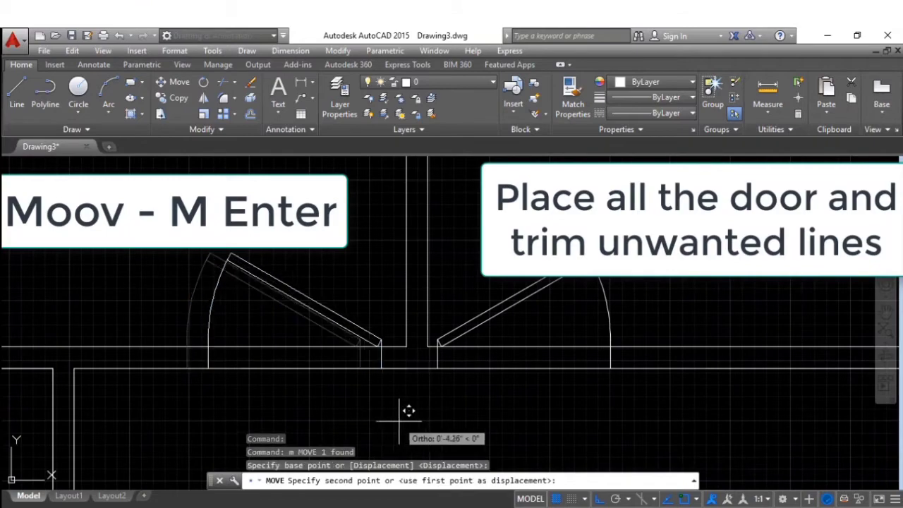
{"action": "left_click", "coordinate": [423, 410]}
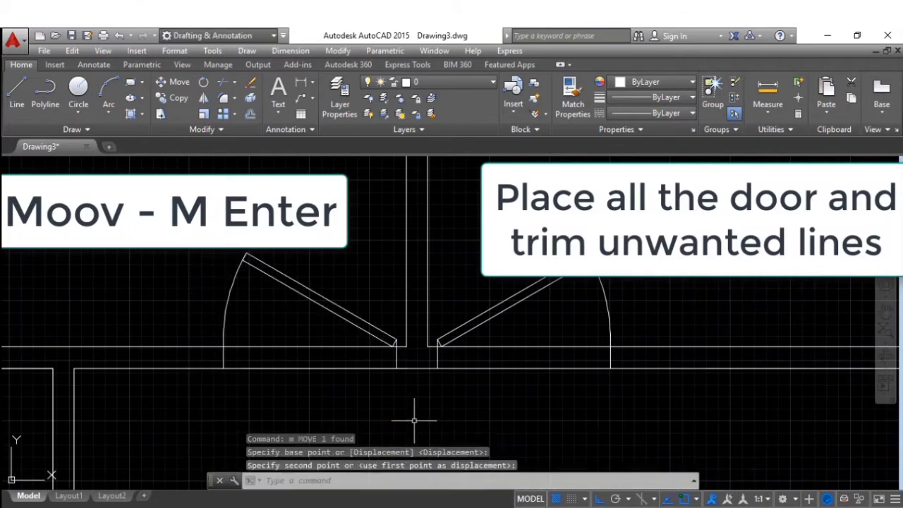
{"action": "scroll", "coordinate": [423, 395], "scroll_direction": "down", "scroll_amount": 2}
{"action": "key", "text": "Escape"}
{"action": "key", "text": "Escape"}
{"action": "key", "text": "Escape"}
{"action": "scroll", "coordinate": [423, 381], "scroll_direction": "down", "scroll_amount": 2}
{"action": "middle_click_drag", "start_coordinate": [458, 339], "coordinate": [536, 360]}
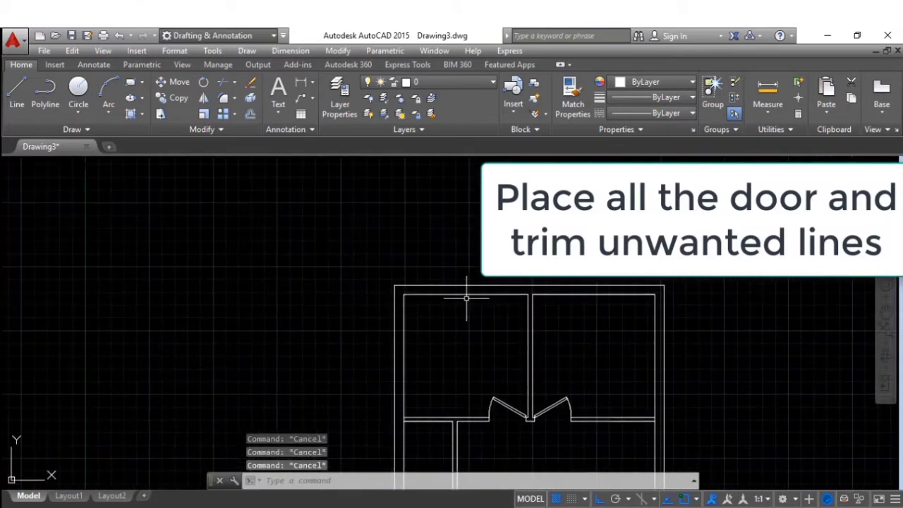
- Draw a 3' by 9" rectangle above the plan using REC with Dimensions
{"action": "scroll", "coordinate": [468, 297], "scroll_direction": "up", "scroll_amount": 2}
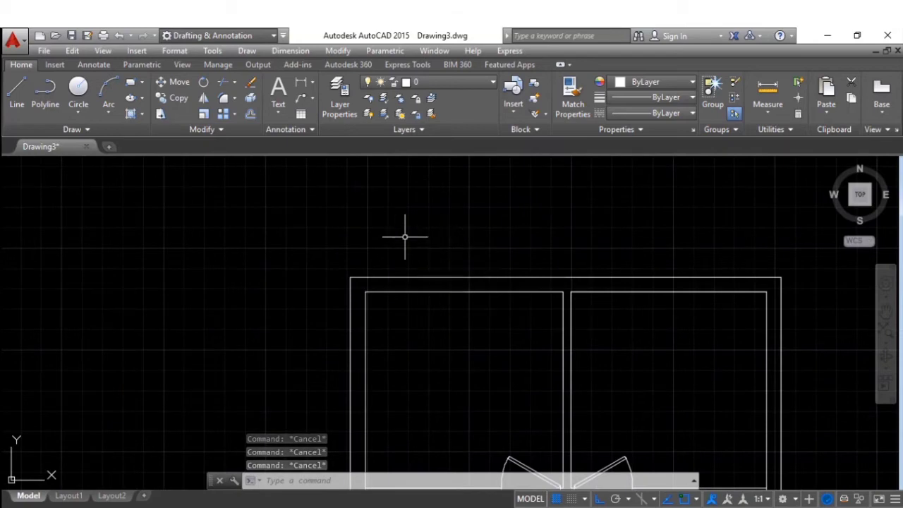
{"action": "type", "text": "rec"}
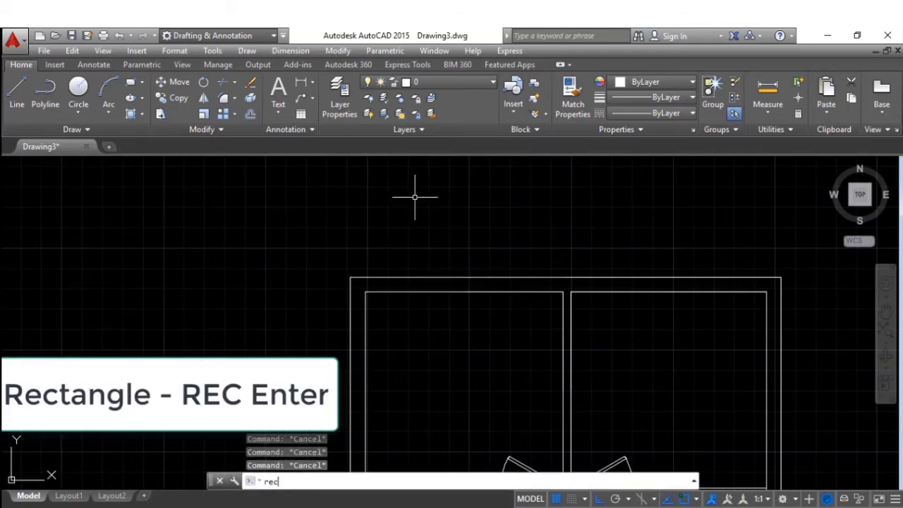
{"action": "key", "text": "Return"}
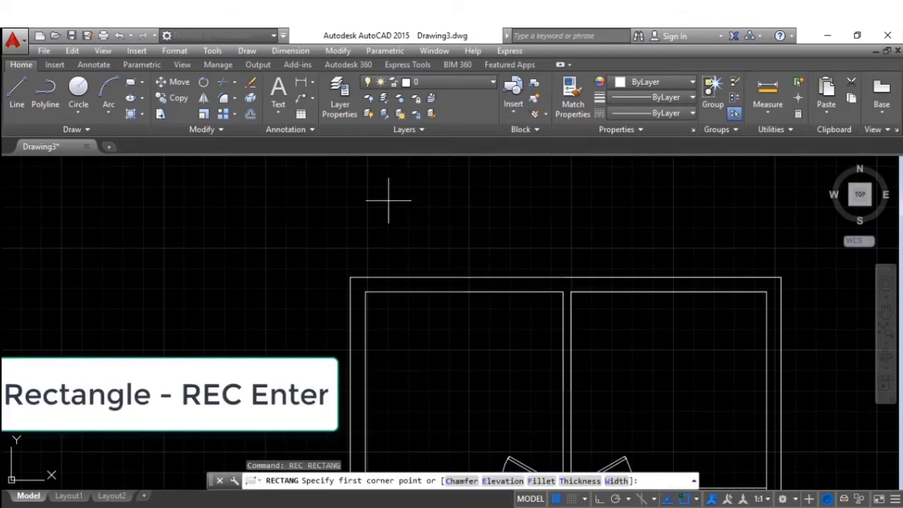
{"action": "left_click", "coordinate": [364, 196]}
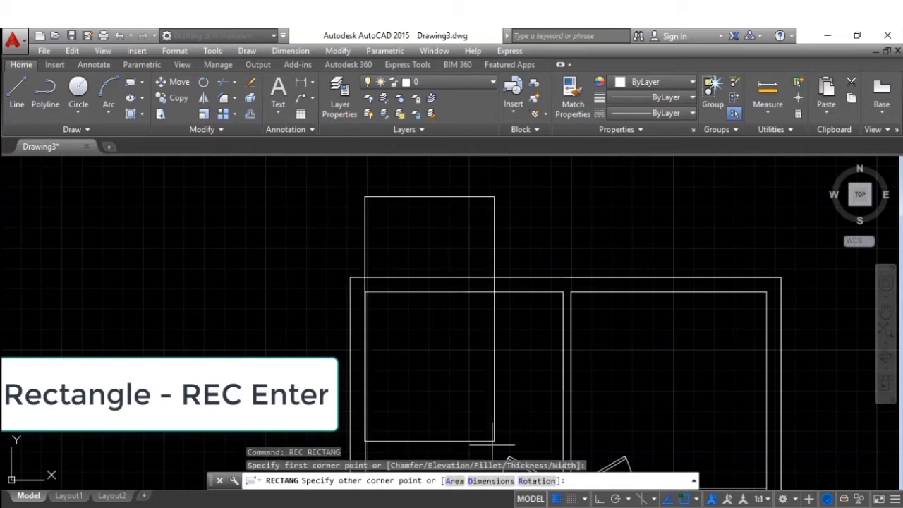
{"action": "left_click", "coordinate": [491, 481]}
{"action": "type", "text": "3'"}
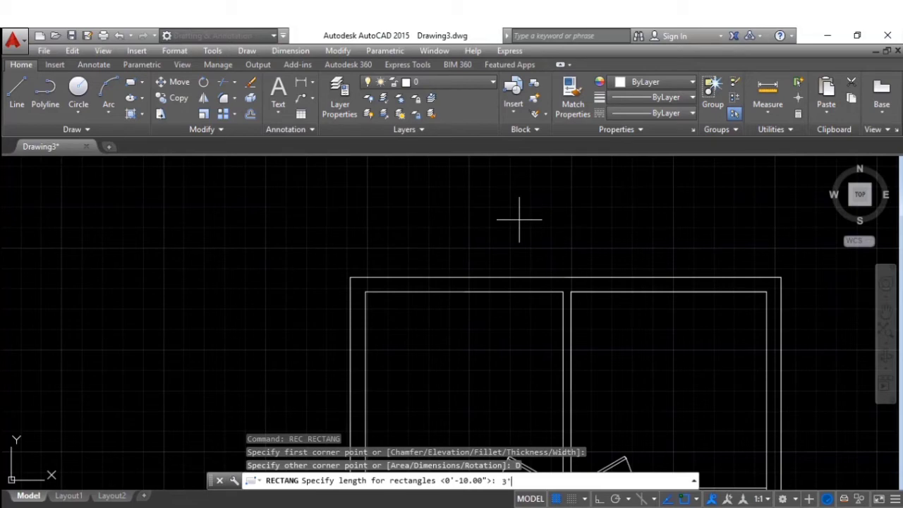
{"action": "key", "text": "Return"}
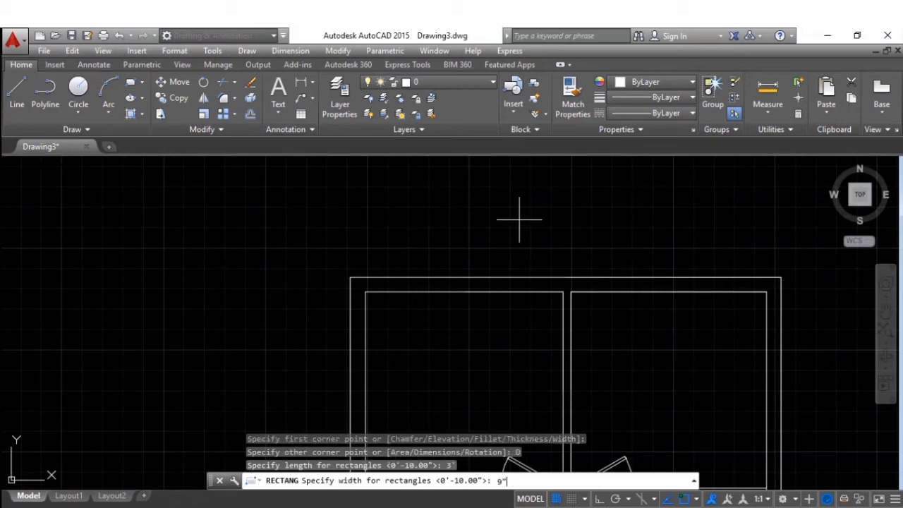
{"action": "key", "text": "Return"}
{"action": "left_click", "coordinate": [424, 211]}
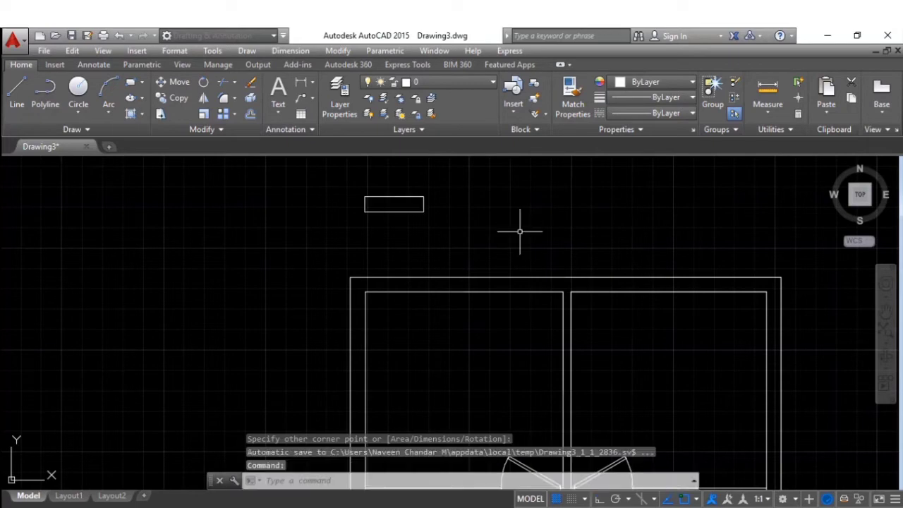
- Draw a centre line between the rectangle's left and right edge midpoints
{"action": "type", "text": "l"}
{"action": "key", "text": "Return"}
{"action": "scroll", "coordinate": [364, 197], "scroll_direction": "up", "scroll_amount": 2}
{"action": "scroll", "coordinate": [357, 209], "scroll_direction": "up", "scroll_amount": 2}
{"action": "left_click", "coordinate": [357, 209]}
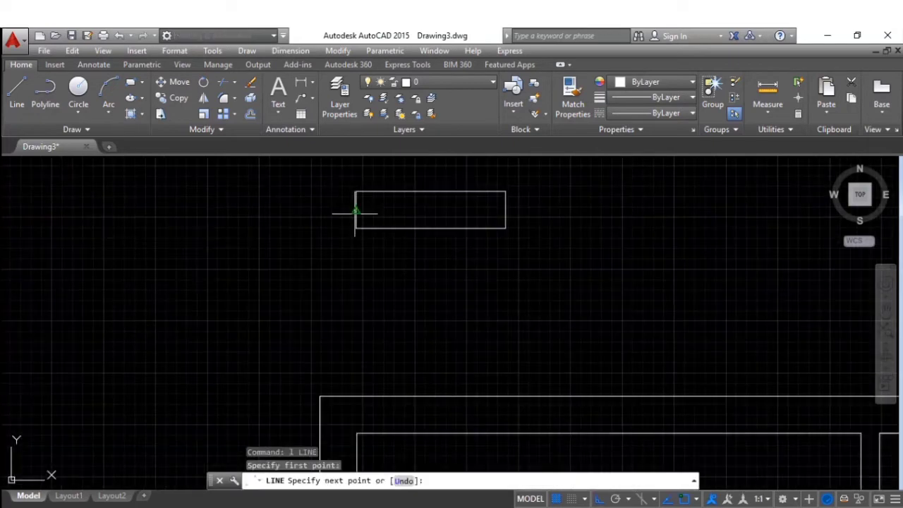
{"action": "left_click", "coordinate": [505, 209]}
{"action": "key", "text": "Escape"}
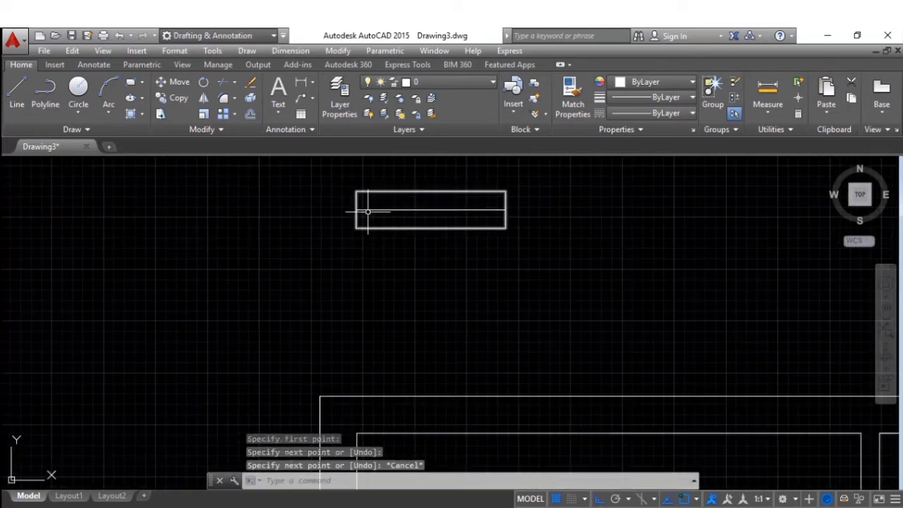
- Group the rectangle and its centre line into one window symbol
{"action": "left_click", "coordinate": [327, 175]}
{"action": "left_click", "coordinate": [574, 267]}
{"action": "type", "text": "g"}
{"action": "key", "text": "Return"}
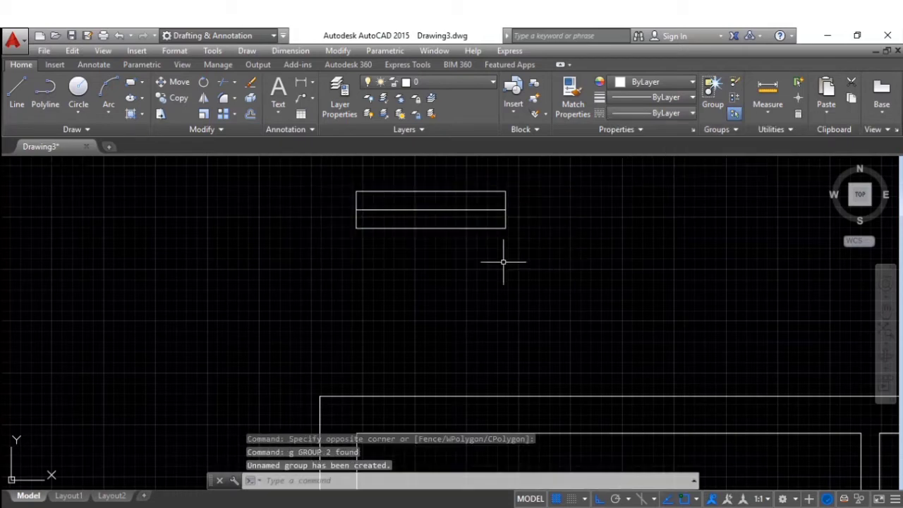
- Copy the window group twice into the top wall with Ortho turned off
{"action": "left_click", "coordinate": [487, 246]}
{"action": "left_click", "coordinate": [446, 218]}
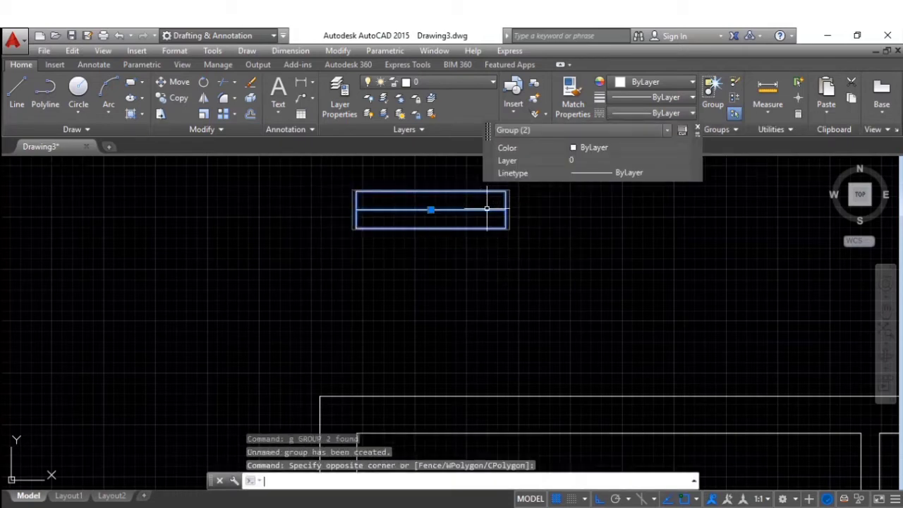
{"action": "type", "text": "co"}
{"action": "key", "text": "Return"}
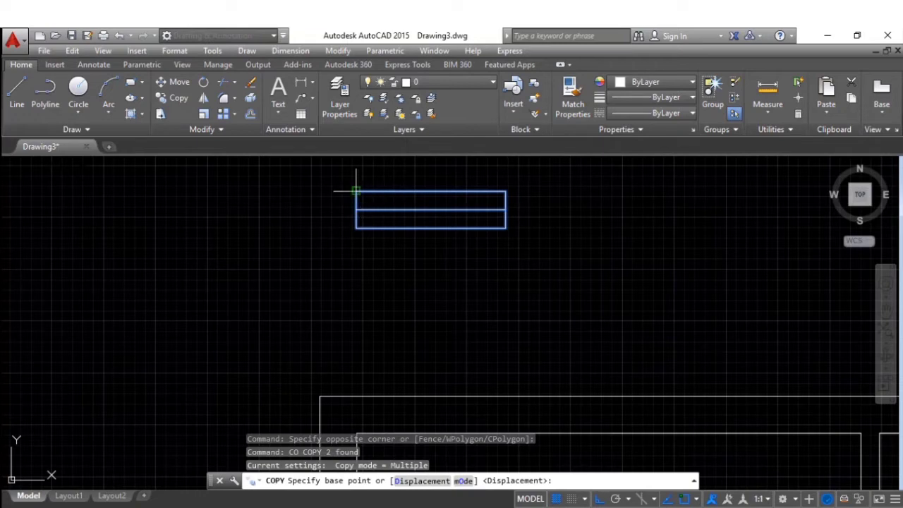
{"action": "left_click", "coordinate": [355, 190]}
{"action": "scroll", "coordinate": [344, 282], "scroll_direction": "up", "scroll_amount": 3}
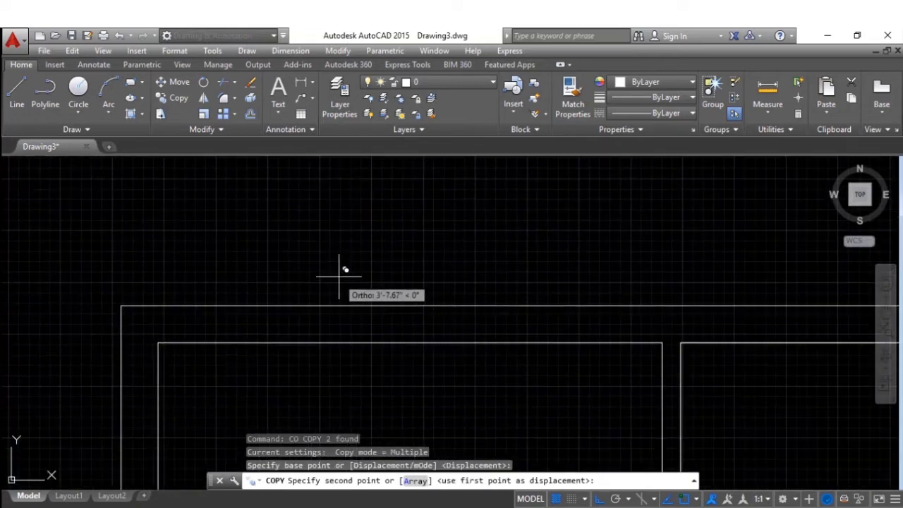
{"action": "key", "text": "F8"}
{"action": "scroll", "coordinate": [383, 303], "scroll_direction": "down", "scroll_amount": 2}
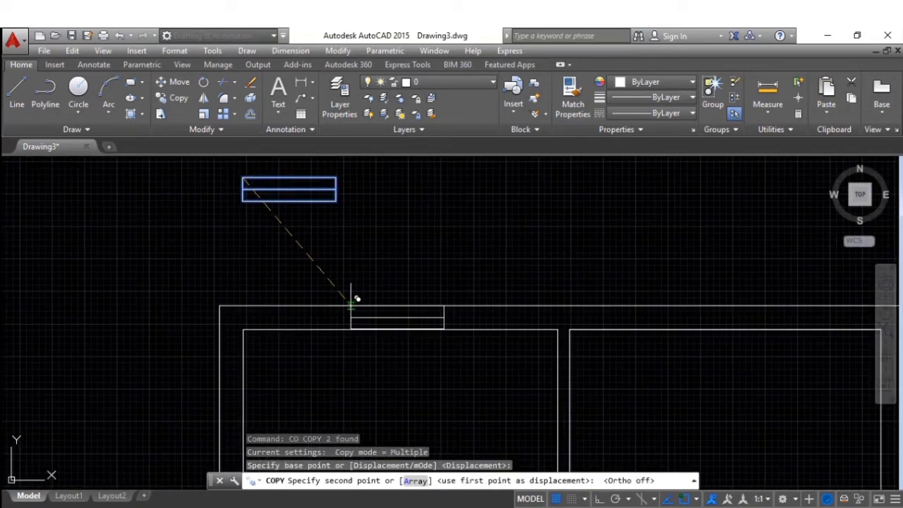
{"action": "left_click", "coordinate": [349, 306]}
{"action": "scroll", "coordinate": [282, 304], "scroll_direction": "down", "scroll_amount": 3}
{"action": "scroll", "coordinate": [451, 305], "scroll_direction": "up", "scroll_amount": 3}
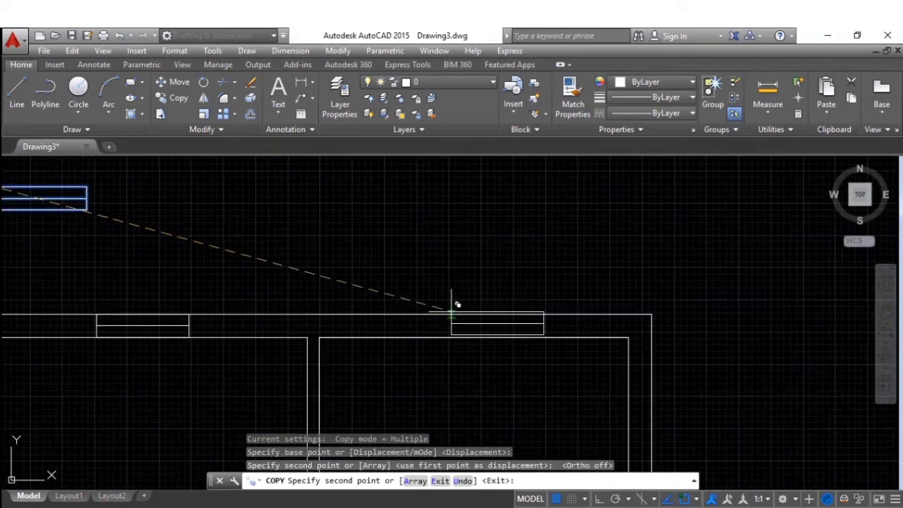
{"action": "left_click", "coordinate": [432, 314]}
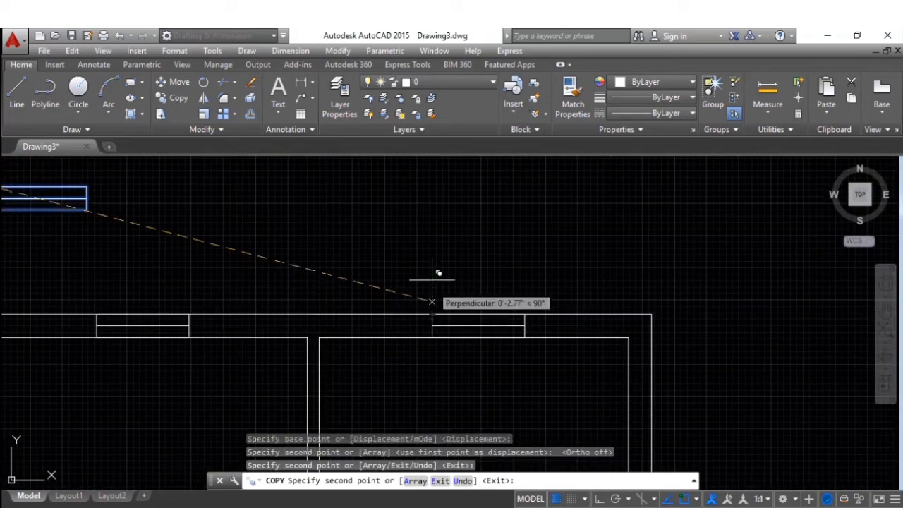
{"action": "scroll", "coordinate": [433, 278], "scroll_direction": "down", "scroll_amount": 4}
{"action": "middle_click_drag", "start_coordinate": [503, 343], "coordinate": [518, 262]}
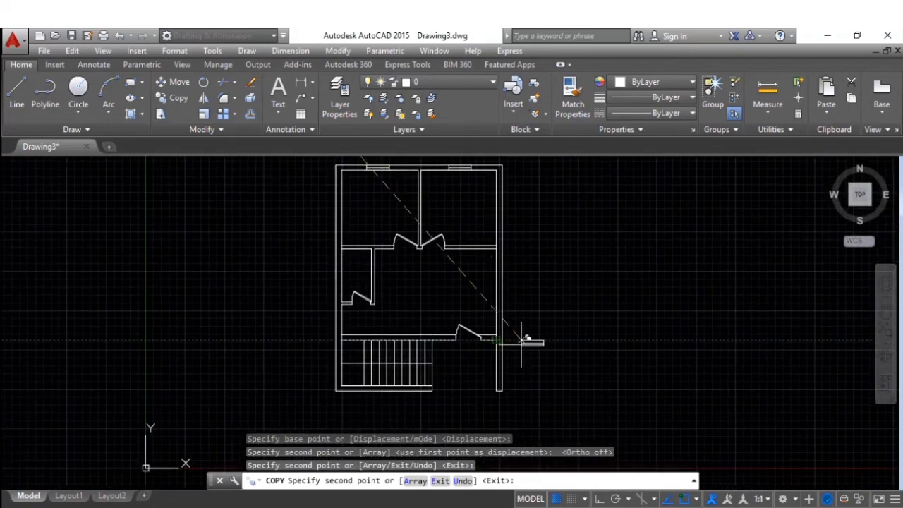
{"action": "scroll", "coordinate": [521, 341], "scroll_direction": "up", "scroll_amount": 3}
{"action": "scroll", "coordinate": [522, 341], "scroll_direction": "up", "scroll_amount": 2}
- Rotate the spare window symbol 90° about its centre with Ortho on
{"action": "key", "text": "Escape"}
{"action": "key", "text": "Escape"}
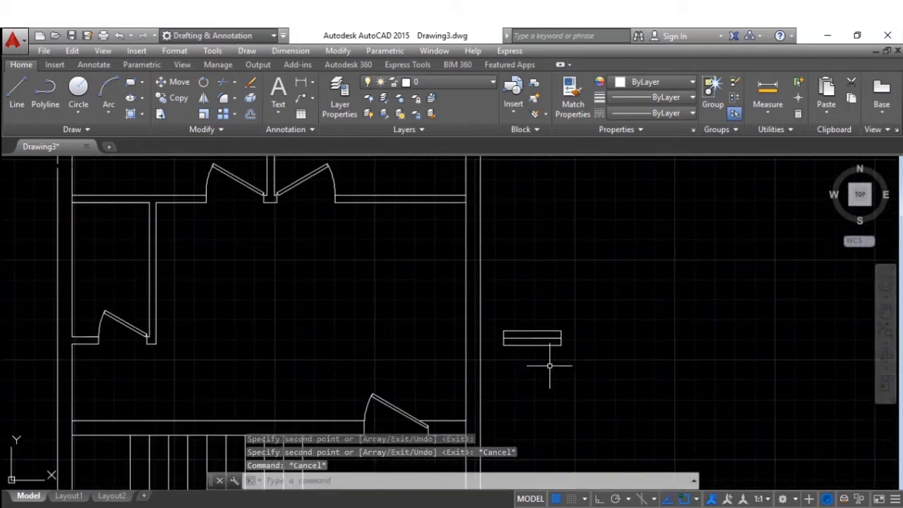
{"action": "left_click", "coordinate": [549, 366]}
{"action": "left_click", "coordinate": [491, 286]}
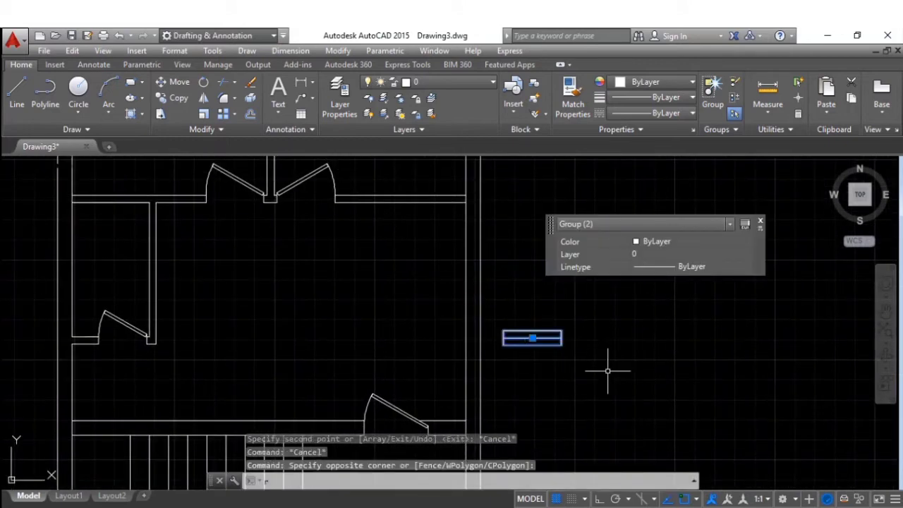
{"action": "type", "text": "RO"}
{"action": "key", "text": "Return"}
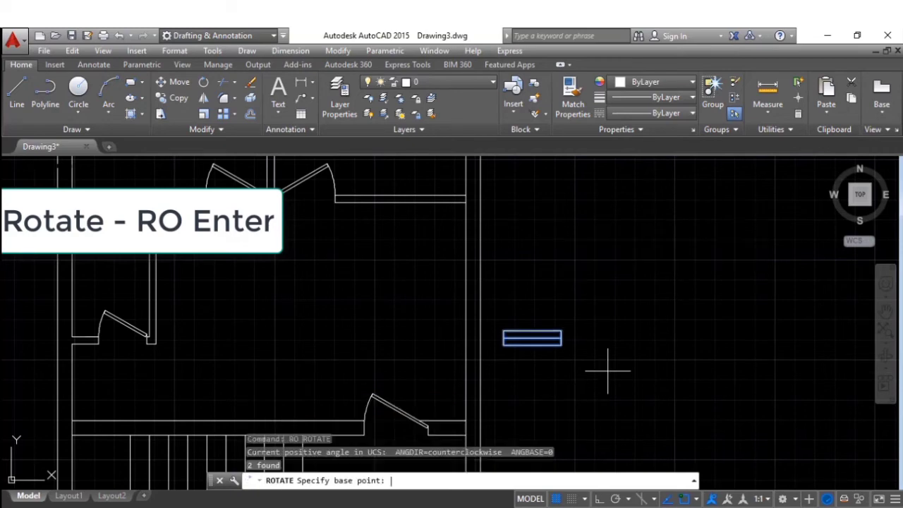
{"action": "left_click", "coordinate": [532, 338]}
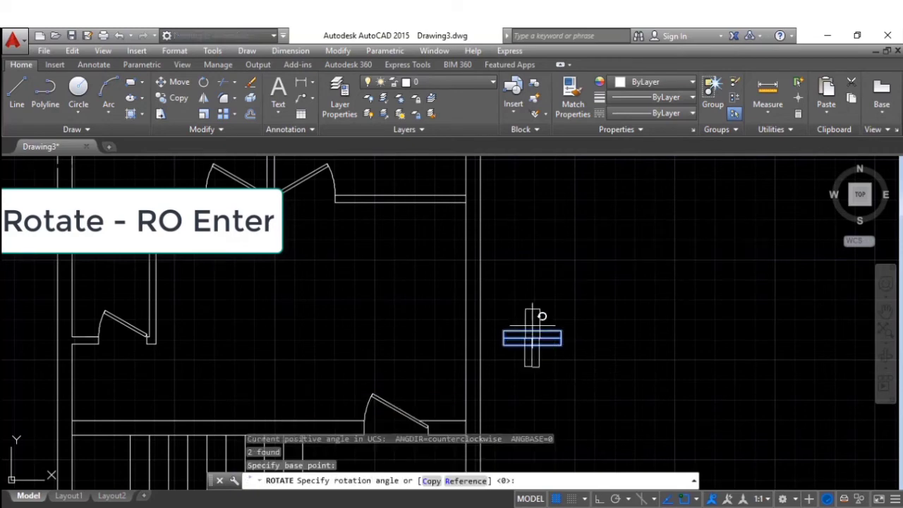
{"action": "key", "text": "F8"}
{"action": "left_click", "coordinate": [541, 268]}
- Move the upright window symbol into the right-hand wall of the plan
{"action": "left_click", "coordinate": [545, 319]}
{"action": "left_click", "coordinate": [514, 340]}
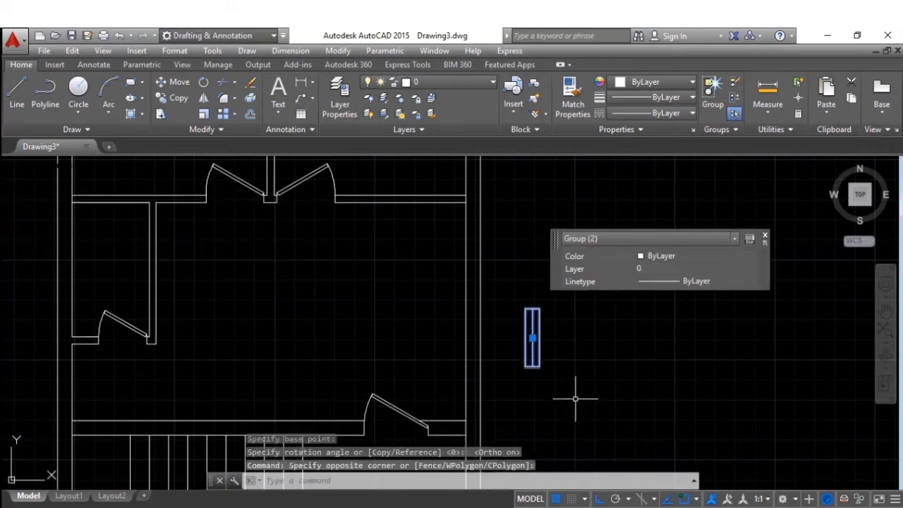
{"action": "type", "text": "m"}
{"action": "key", "text": "Return"}
{"action": "left_click", "coordinate": [539, 366]}
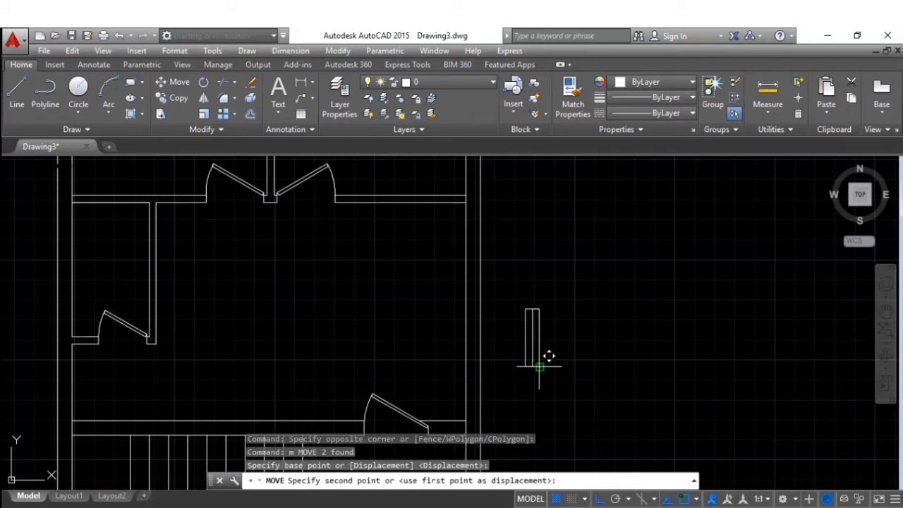
{"action": "left_click", "coordinate": [479, 367]}
{"action": "scroll", "coordinate": [478, 375], "scroll_direction": "down", "scroll_amount": 3}
{"action": "scroll", "coordinate": [590, 352], "scroll_direction": "down", "scroll_amount": 3}
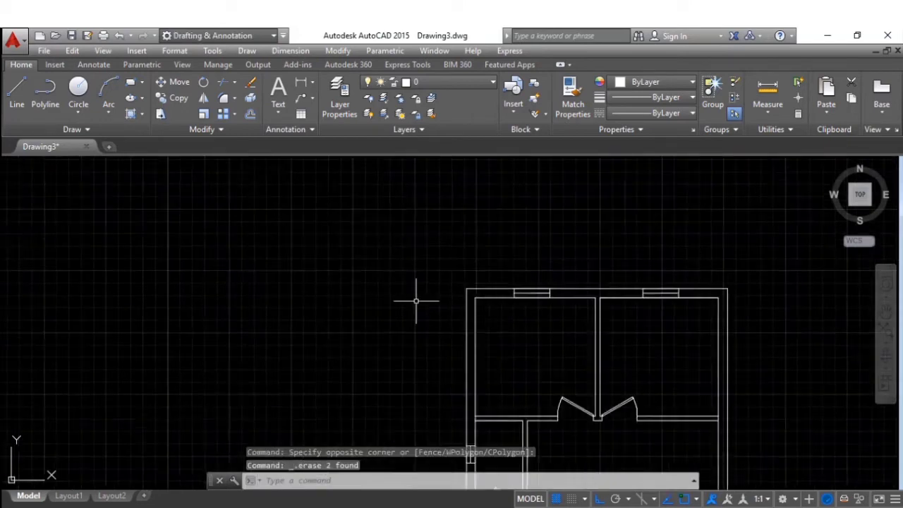
{"action": "mouse_move", "coordinate": [417, 298]}
{"action": "middle_mouse_down"}
{"action": "mouse_move", "coordinate": [360, 213]}
{"action": "mouse_move", "coordinate": [365, 201]}
{"action": "middle_mouse_up"}
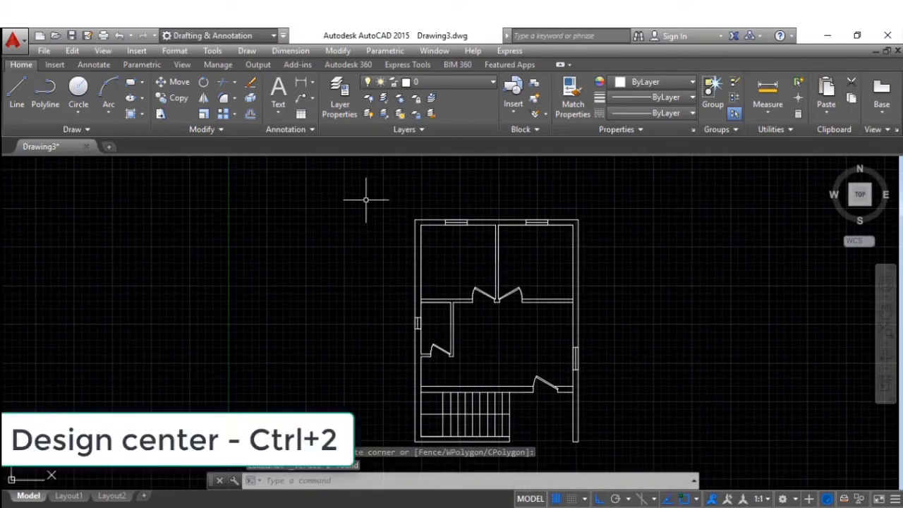
- Open the Blocks of Home - Space Planner.dwg in DesignCenter
{"action": "key", "text": "ctrl+2"}
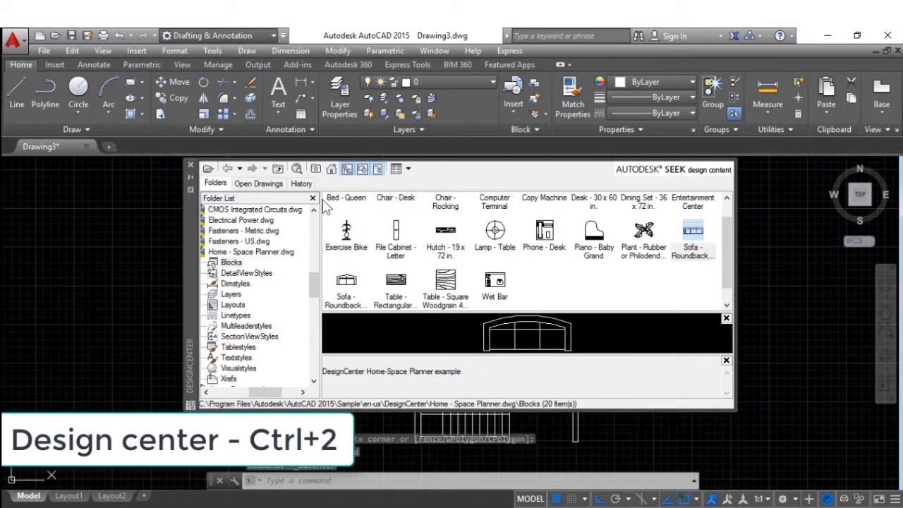
{"action": "left_click", "coordinate": [227, 170]}
{"action": "left_click", "coordinate": [227, 169]}
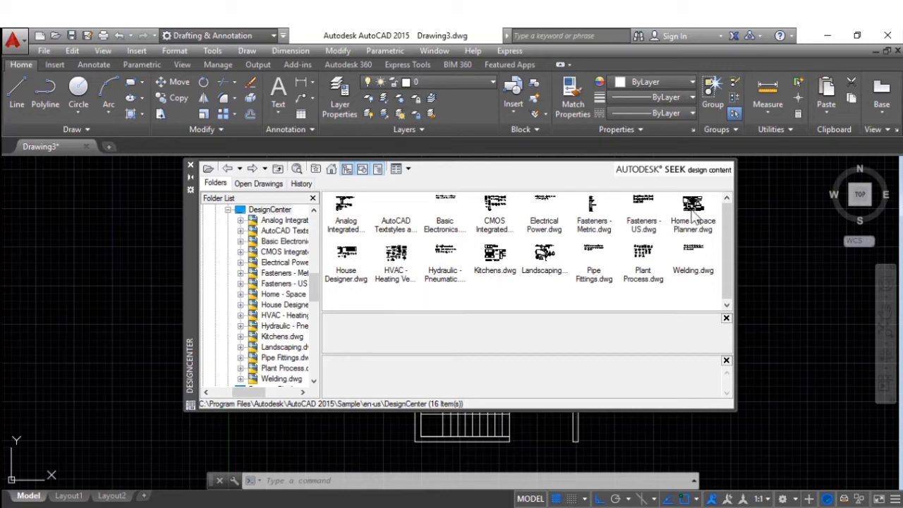
{"action": "left_click", "coordinate": [688, 209]}
{"action": "double_click", "coordinate": [687, 209]}
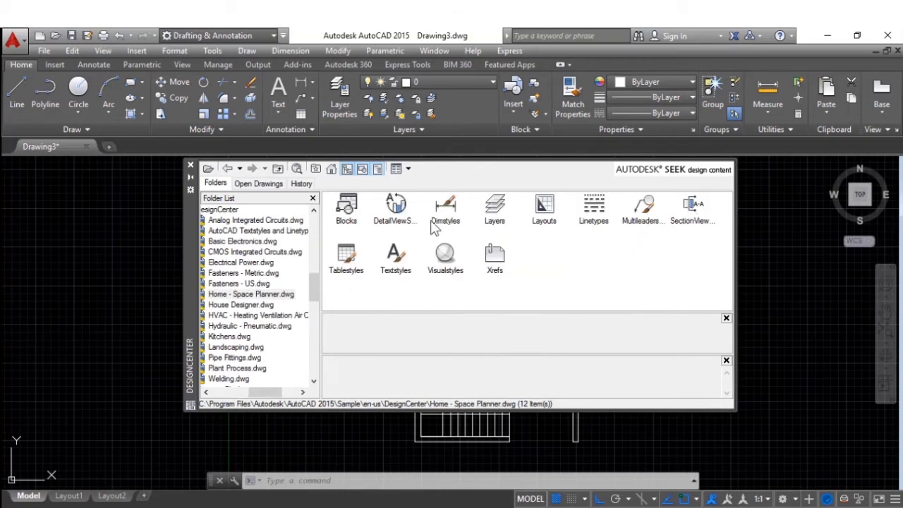
{"action": "double_click", "coordinate": [345, 202]}
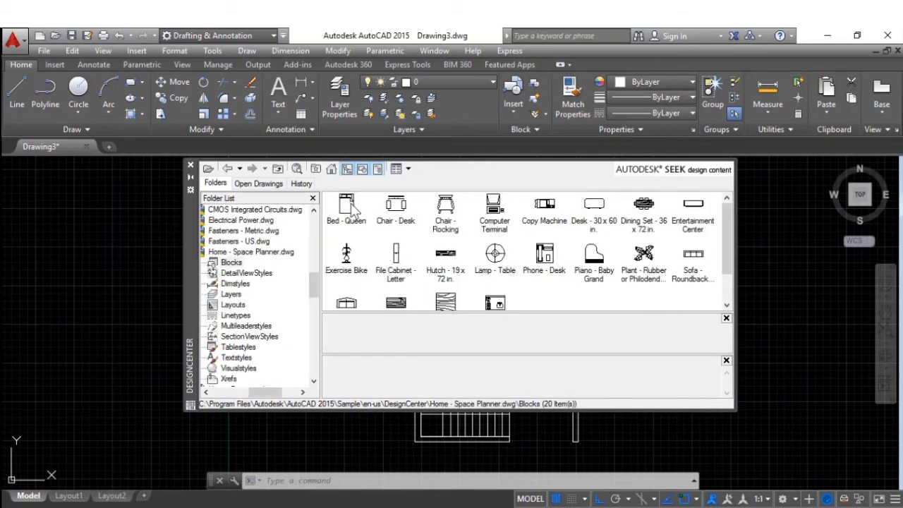
- Drag a Bed - Queen and two sofa blocks left of the floor plan
{"action": "left_click_drag", "start_coordinate": [346, 212], "coordinate": [103, 277]}
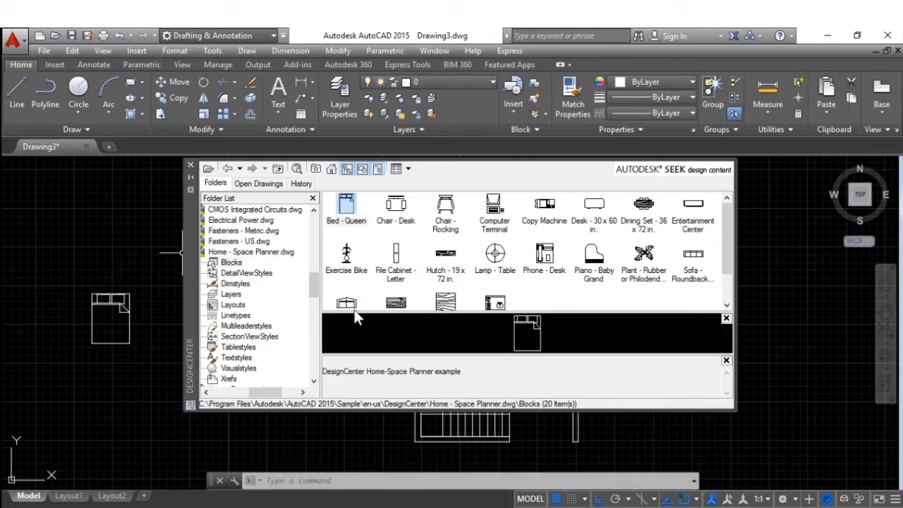
{"action": "scroll", "coordinate": [346, 282], "scroll_direction": "down", "scroll_amount": 1}
{"action": "left_click_drag", "start_coordinate": [345, 279], "coordinate": [110, 236]}
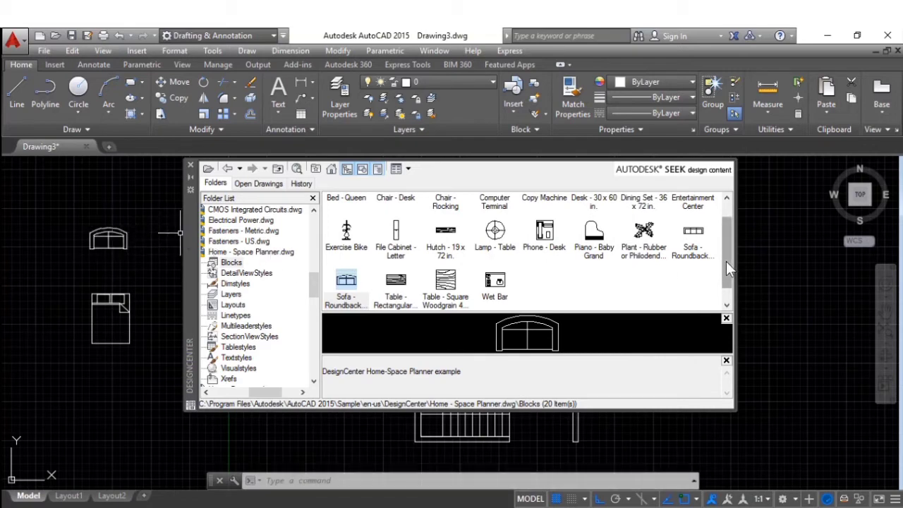
{"action": "left_click_drag", "start_coordinate": [692, 233], "coordinate": [101, 382]}
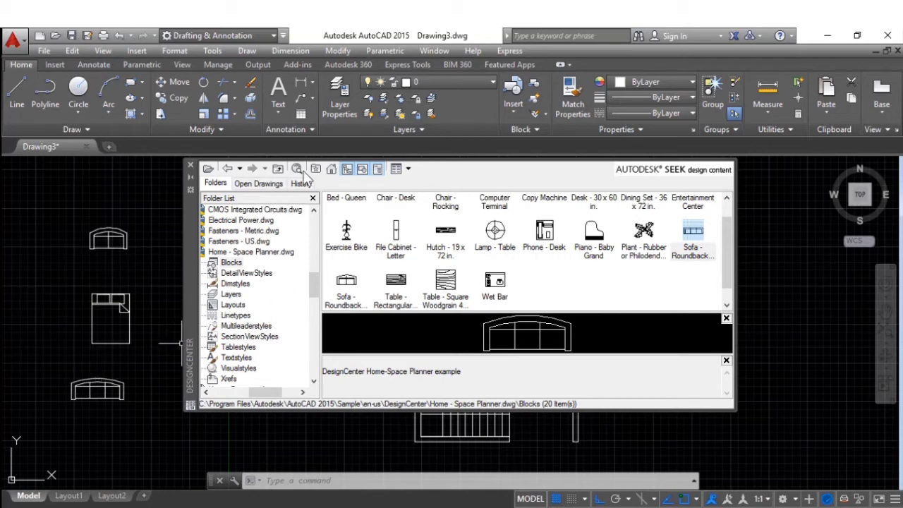
{"action": "left_click", "coordinate": [225, 170]}
- Open the Blocks of House Designer.dwg in DesignCenter
{"action": "left_click", "coordinate": [224, 170]}
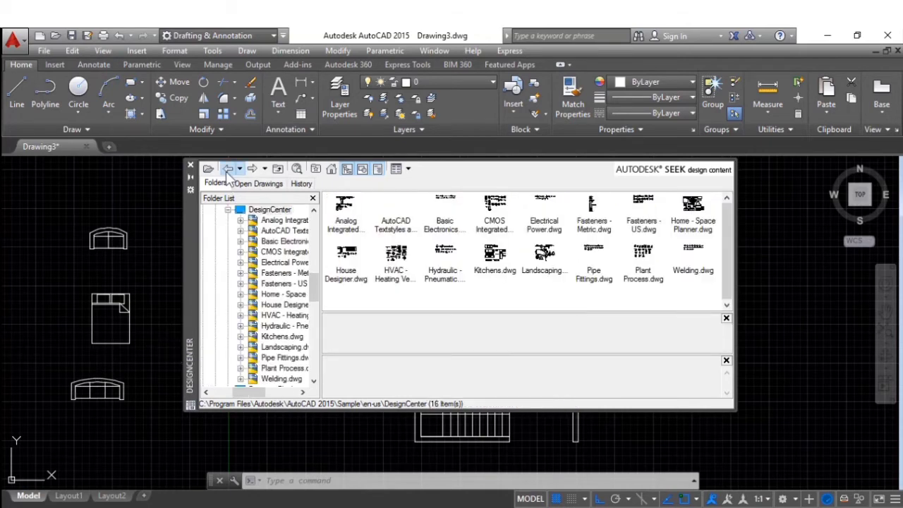
{"action": "double_click", "coordinate": [344, 260]}
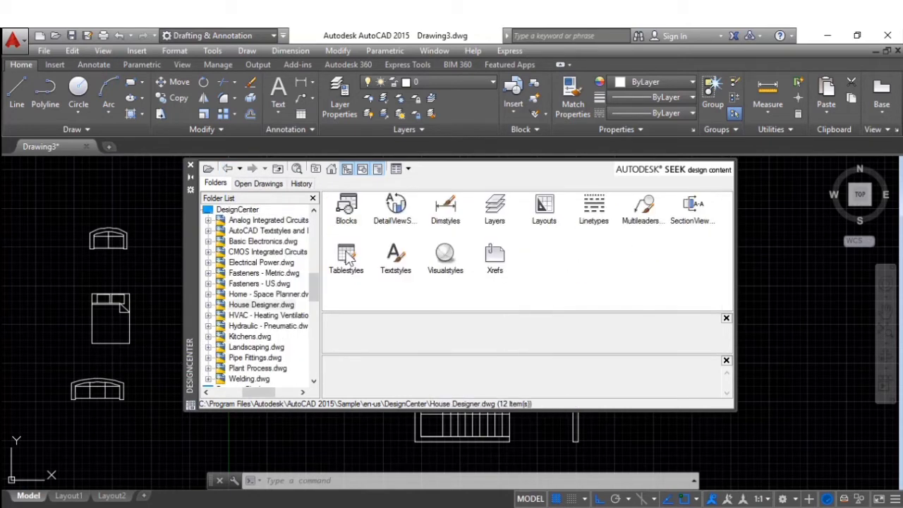
{"action": "double_click", "coordinate": [349, 214]}
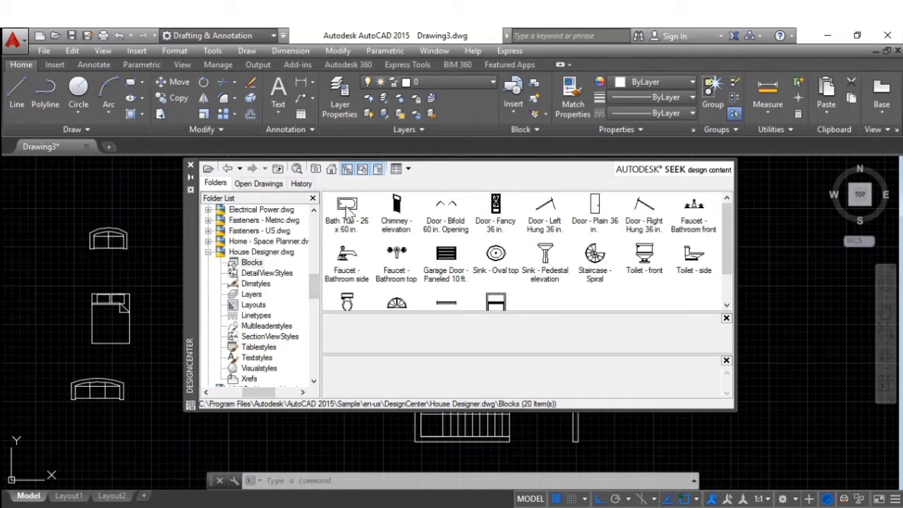
- Insert the Toilet - top and Sink - Oval top blocks, then close DesignCenter
{"action": "left_click_drag", "start_coordinate": [349, 302], "coordinate": [67, 292]}
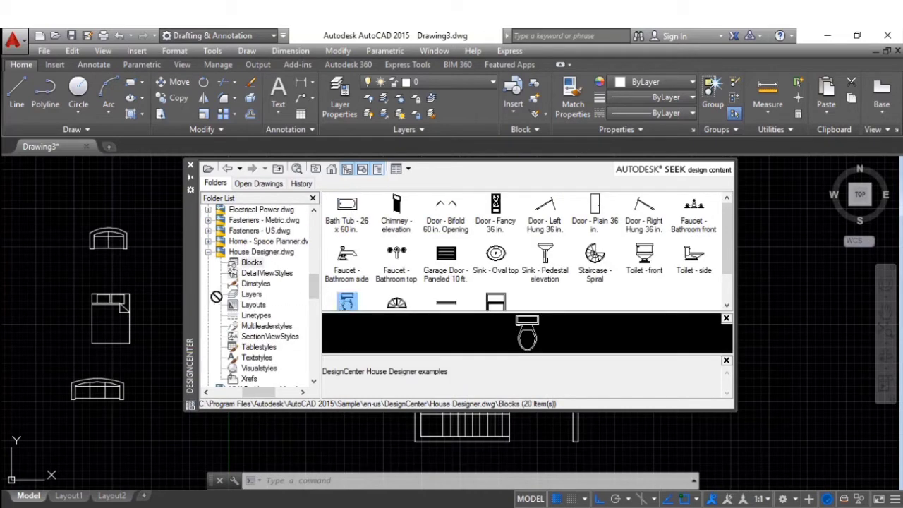
{"action": "left_click", "coordinate": [496, 243]}
{"action": "left_click_drag", "start_coordinate": [178, 277], "coordinate": [142, 423]}
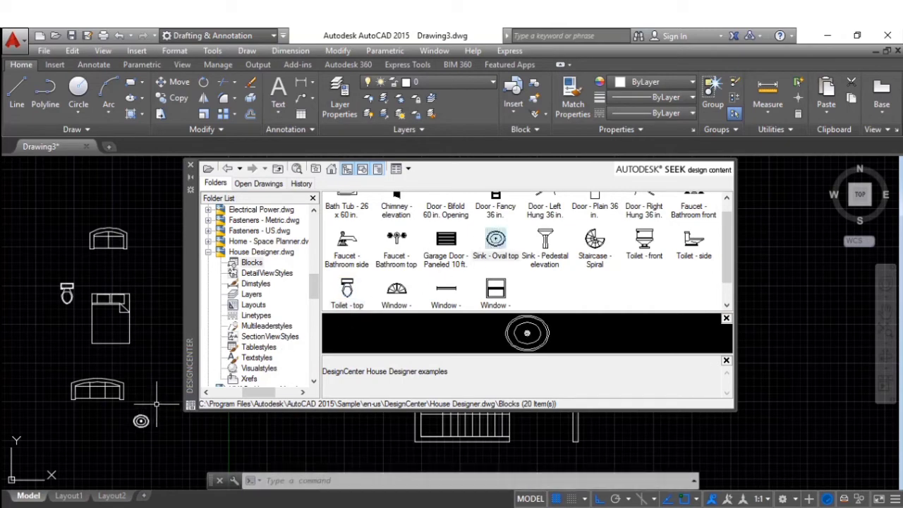
{"action": "left_click", "coordinate": [190, 167]}
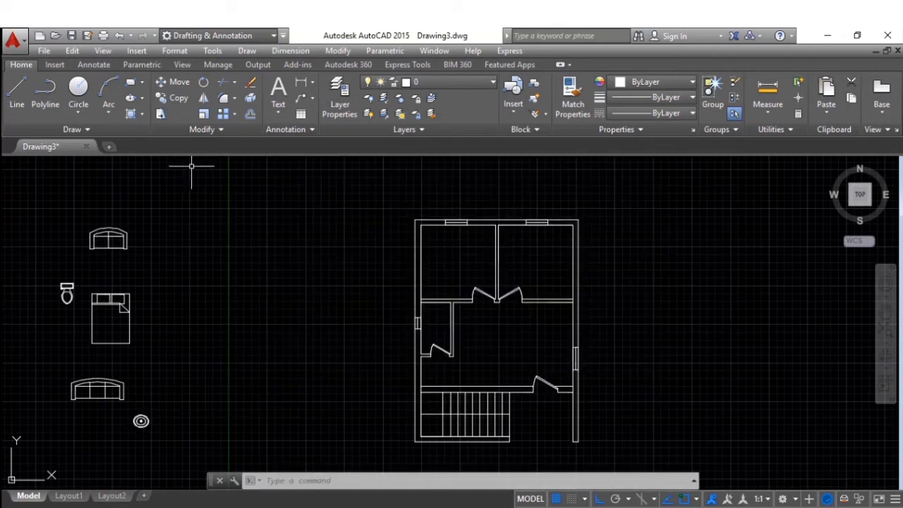
{"action": "middle_click_drag", "start_coordinate": [171, 321], "coordinate": [440, 302]}
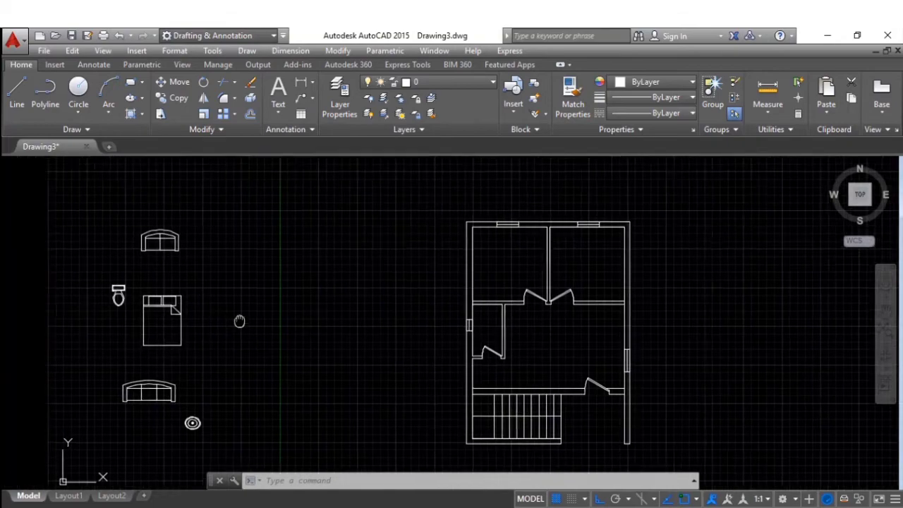
- Set the queen bed's Scale X, Y and Z to 0.80 in Properties
{"action": "type", "text": "c"}
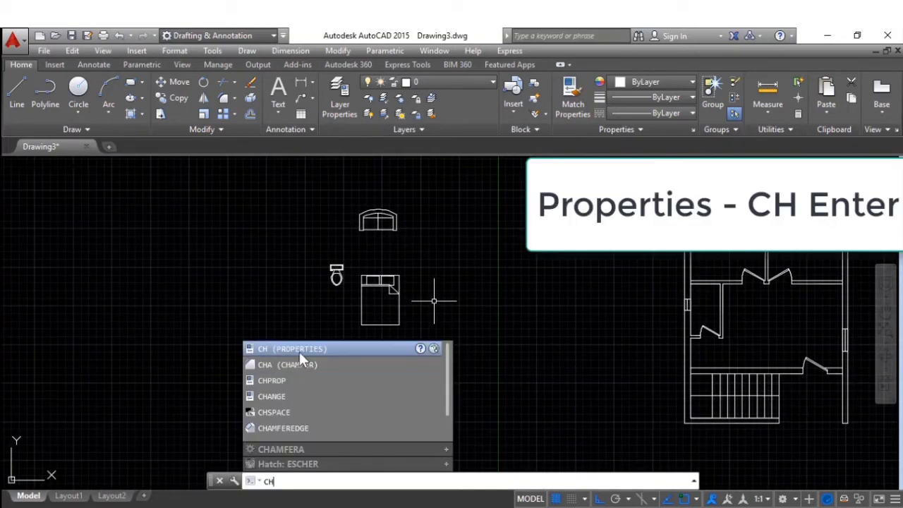
{"action": "key", "text": "Return"}
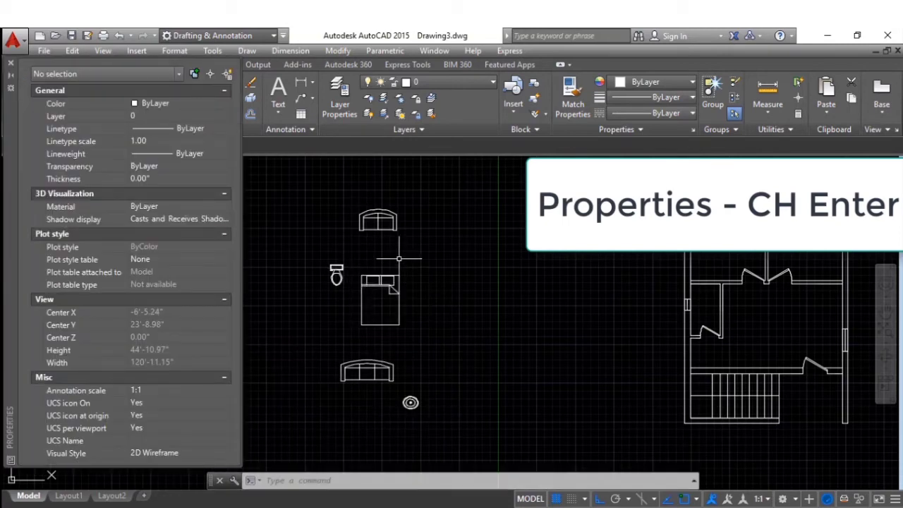
{"action": "left_click", "coordinate": [434, 264]}
{"action": "left_click", "coordinate": [350, 336]}
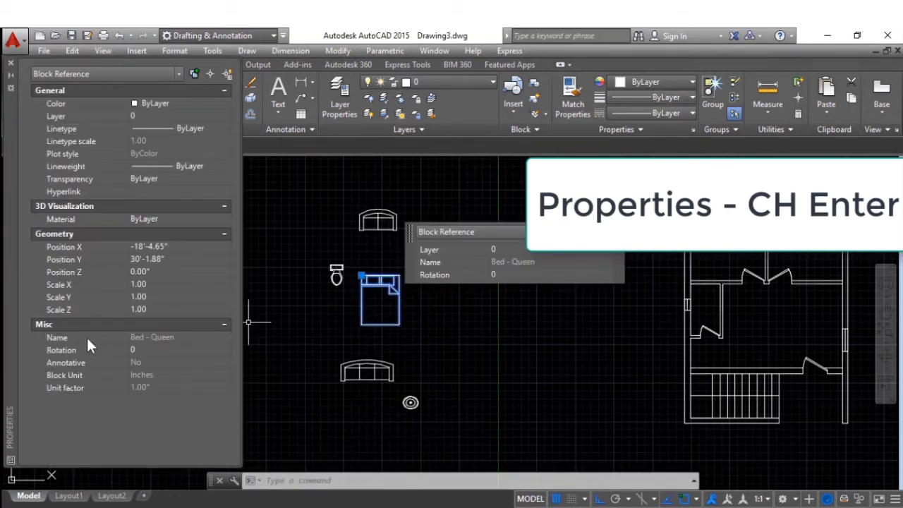
{"action": "left_click", "coordinate": [159, 282]}
{"action": "type", "text": "0.8"}
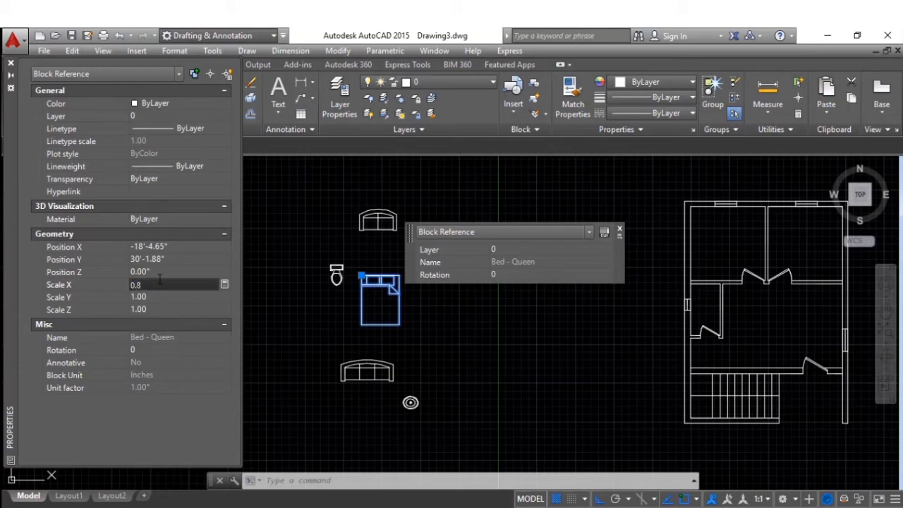
{"action": "key", "text": "Tab"}
{"action": "type", "text": "0.80"}
{"action": "key", "text": "Tab"}
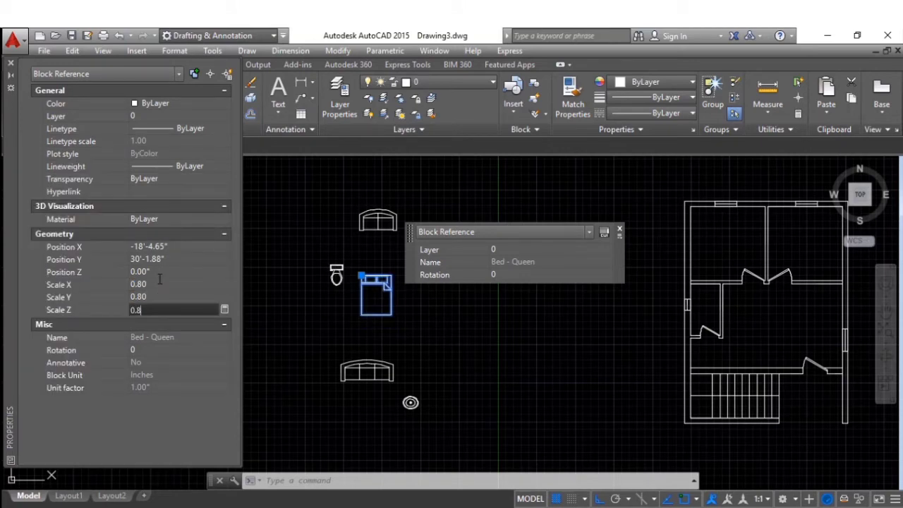
{"action": "type", "text": "0.80"}
{"action": "key", "text": "Return"}
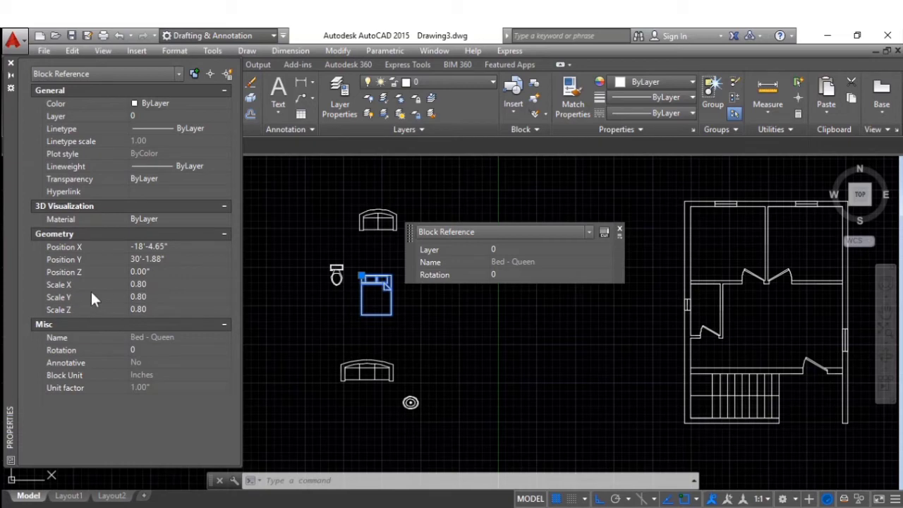
{"action": "key", "text": "Escape"}
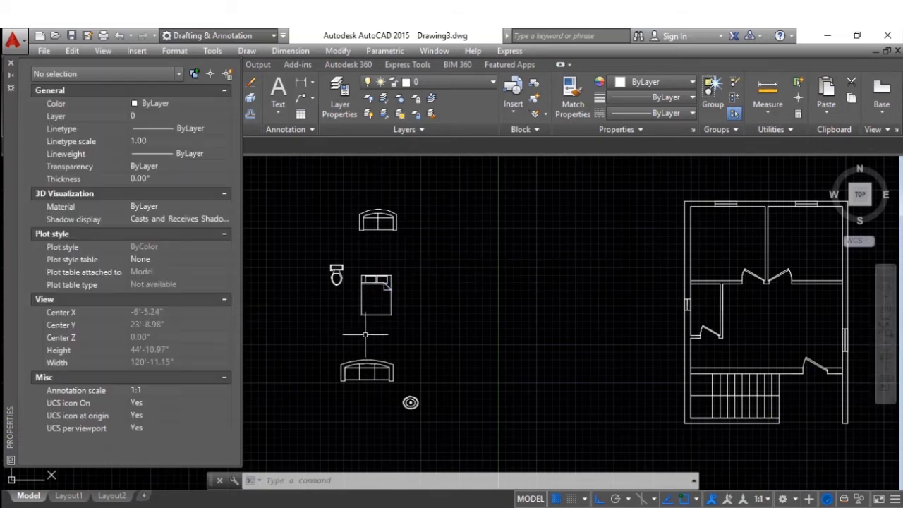
- Scale both sofas to 0.70 together and close the Properties panel
{"action": "left_click", "coordinate": [393, 353]}
{"action": "left_click", "coordinate": [332, 378]}
{"action": "left_click", "coordinate": [391, 244]}
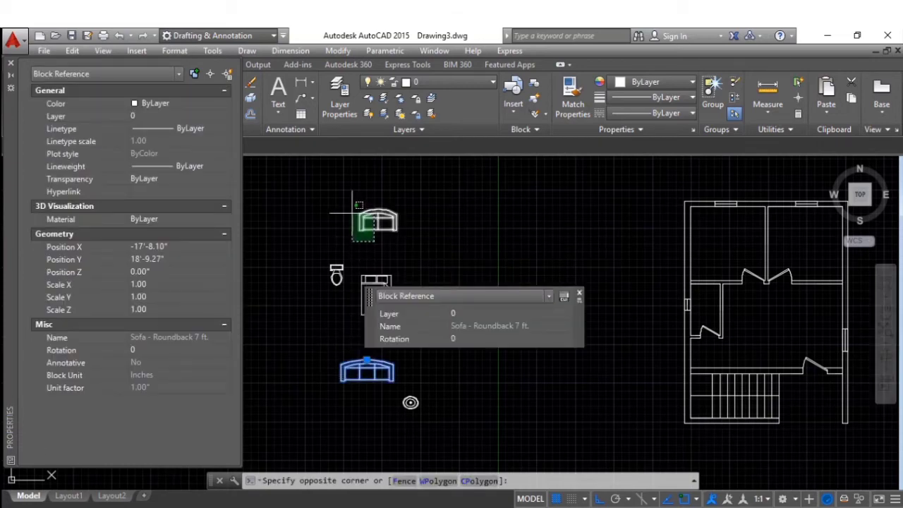
{"action": "left_click", "coordinate": [346, 201]}
{"action": "left_click", "coordinate": [155, 284]}
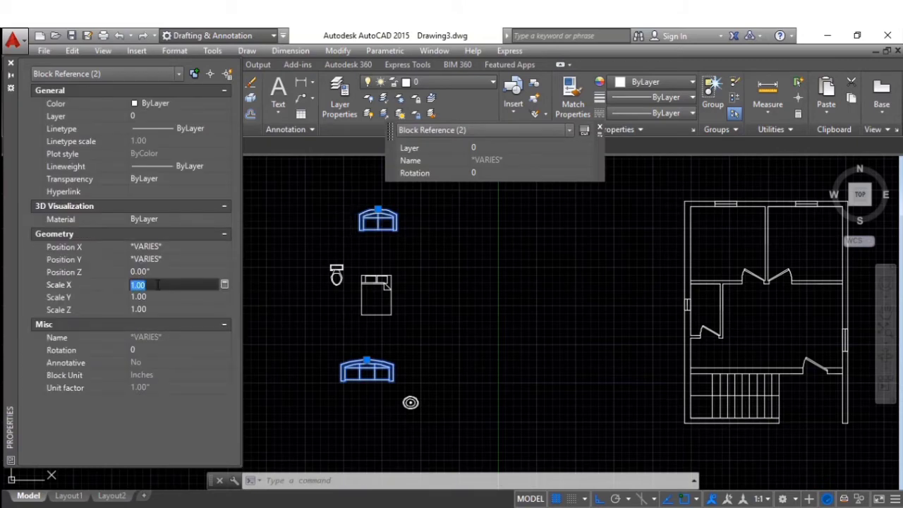
{"action": "type", "text": "0.7"}
{"action": "key", "text": "Return"}
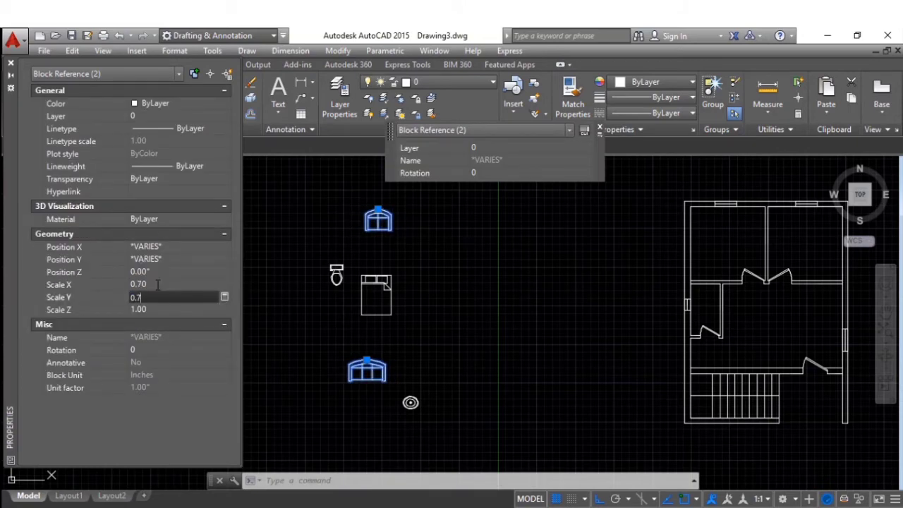
{"action": "key", "text": "Escape"}
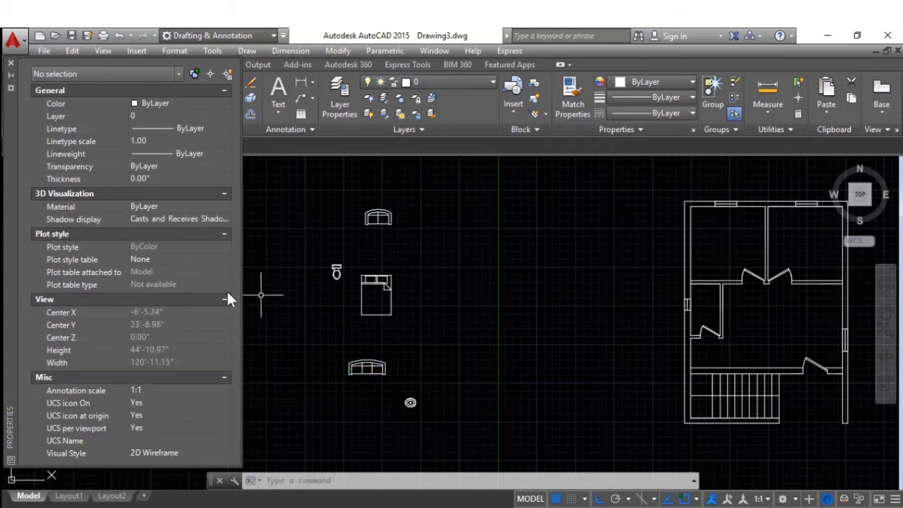
{"action": "left_click", "coordinate": [12, 64]}
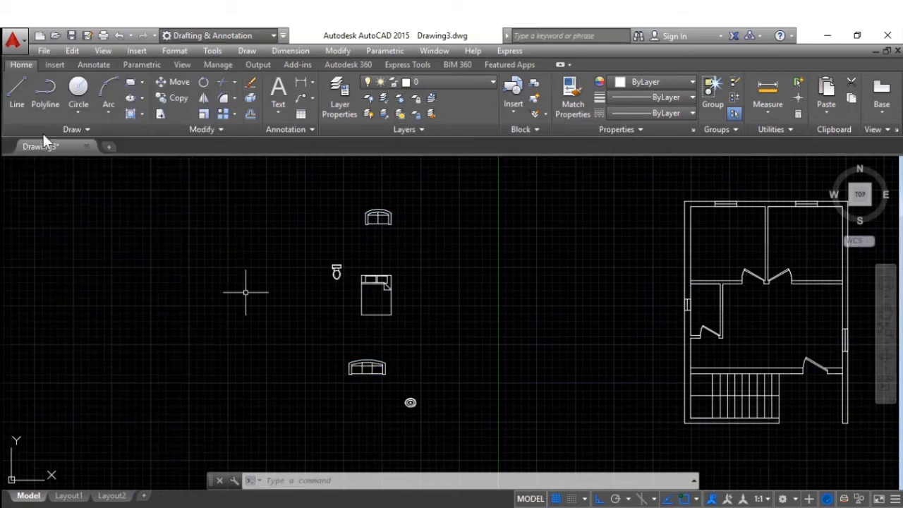
{"action": "scroll", "coordinate": [248, 289], "scroll_direction": "down", "scroll_amount": 2}
- Move the queen bed by its base grip into the top-left bedroom corner
{"action": "middle_click_drag", "start_coordinate": [249, 287], "coordinate": [185, 300]}
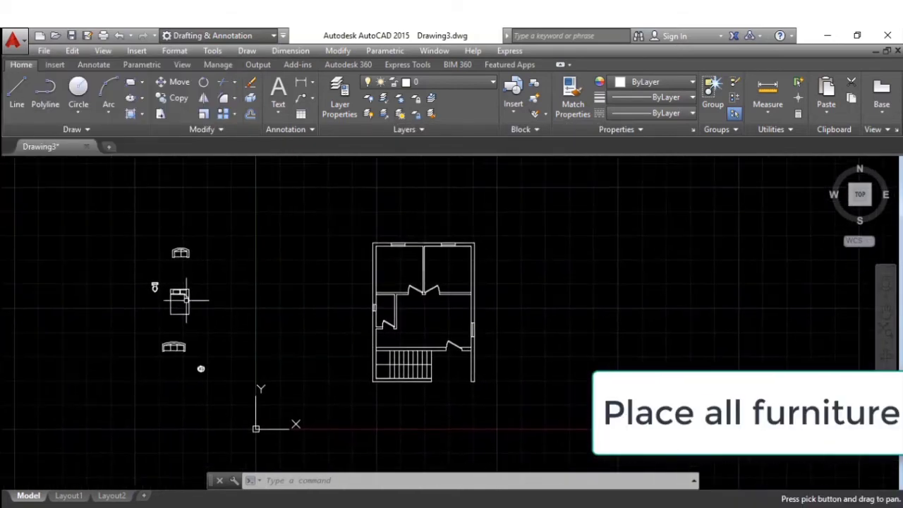
{"action": "scroll", "coordinate": [182, 297], "scroll_direction": "up", "scroll_amount": 2}
{"action": "left_click", "coordinate": [182, 289]}
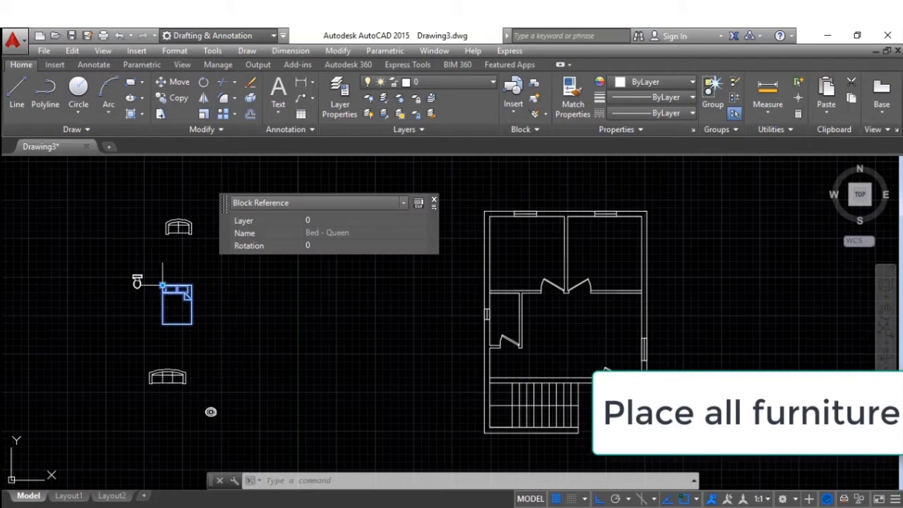
{"action": "left_click", "coordinate": [163, 285]}
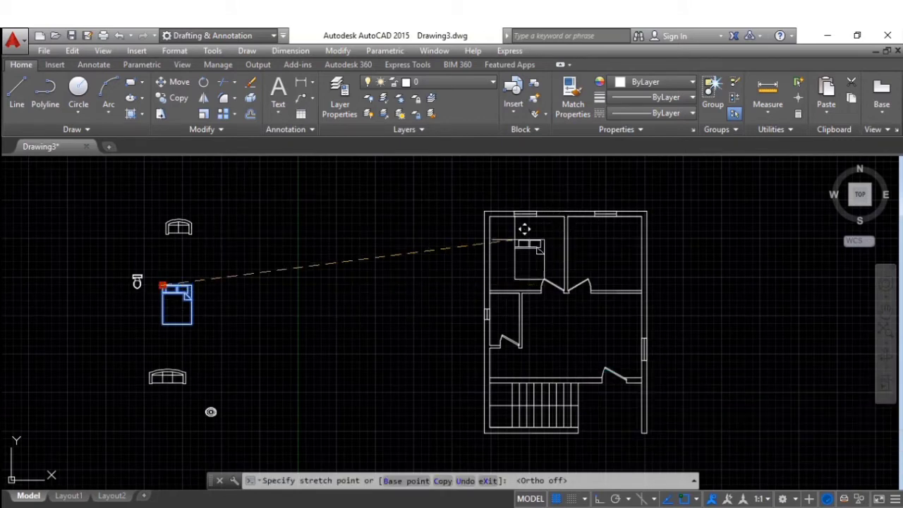
{"action": "scroll", "coordinate": [524, 228], "scroll_direction": "up", "scroll_amount": 4}
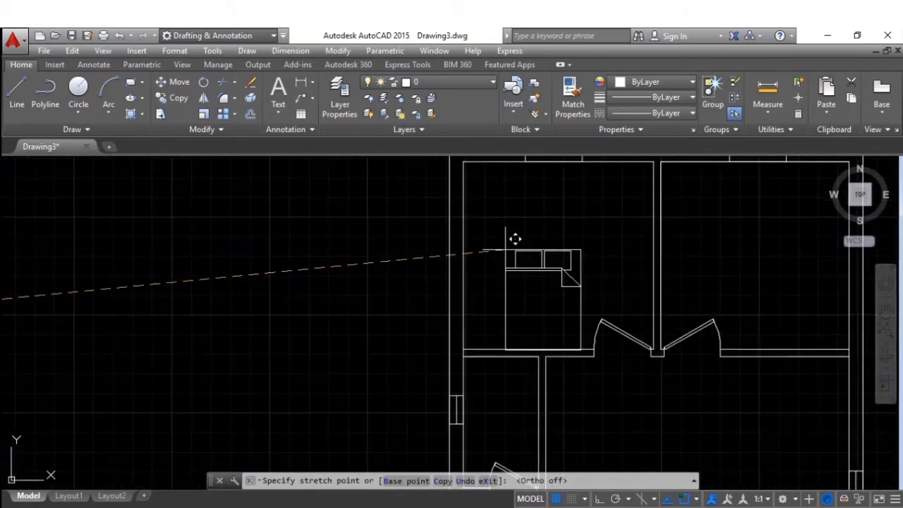
{"action": "left_click", "coordinate": [476, 183]}
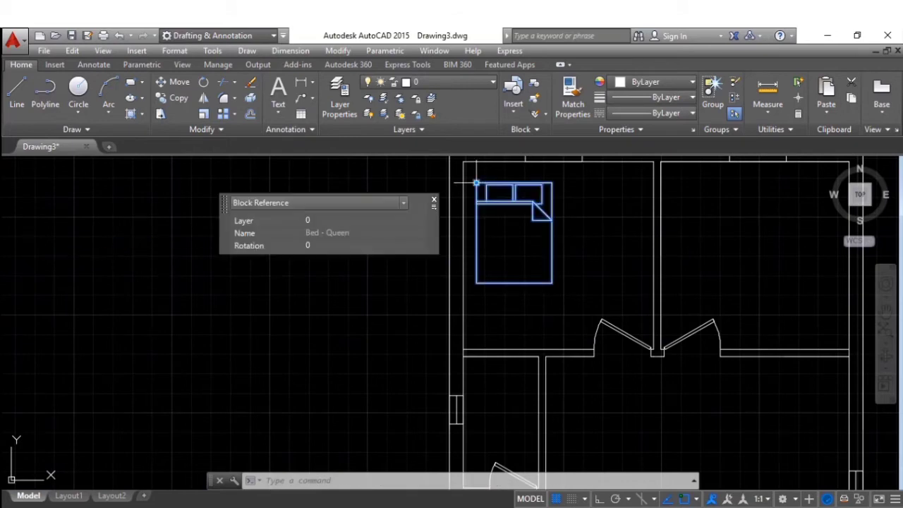
{"action": "key", "text": "Escape"}
{"action": "scroll", "coordinate": [498, 231], "scroll_direction": "down", "scroll_amount": 4}
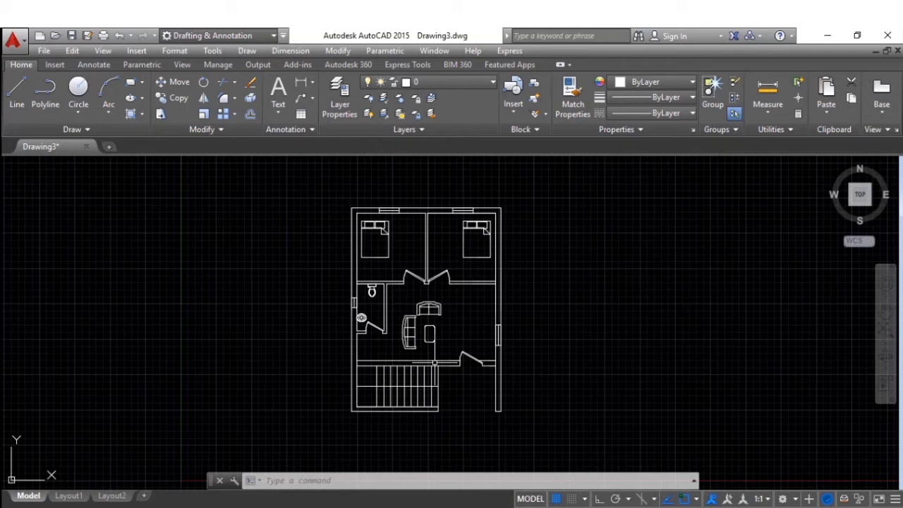
- Dimension the plan's left outer wall with a vertical DLI dimension reading 360.0000
{"action": "type", "text": "D"}
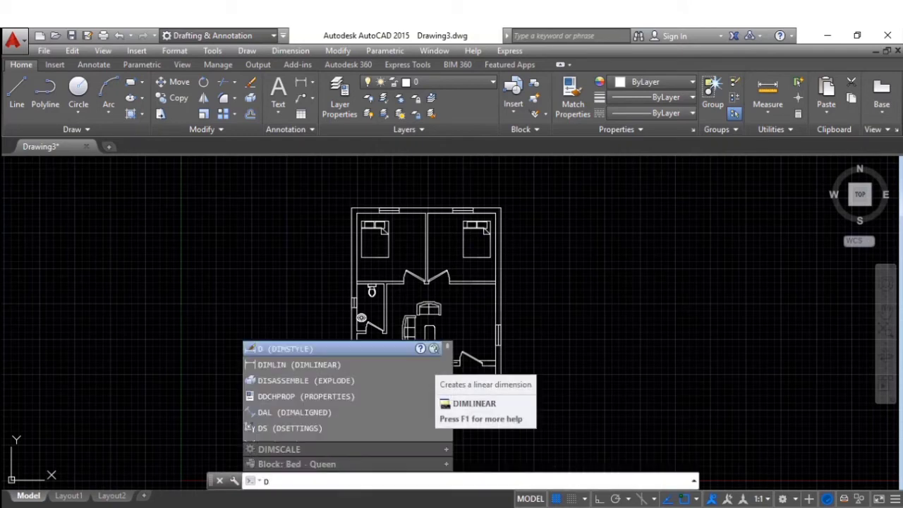
{"action": "type", "text": "LI"}
{"action": "key", "text": "Return"}
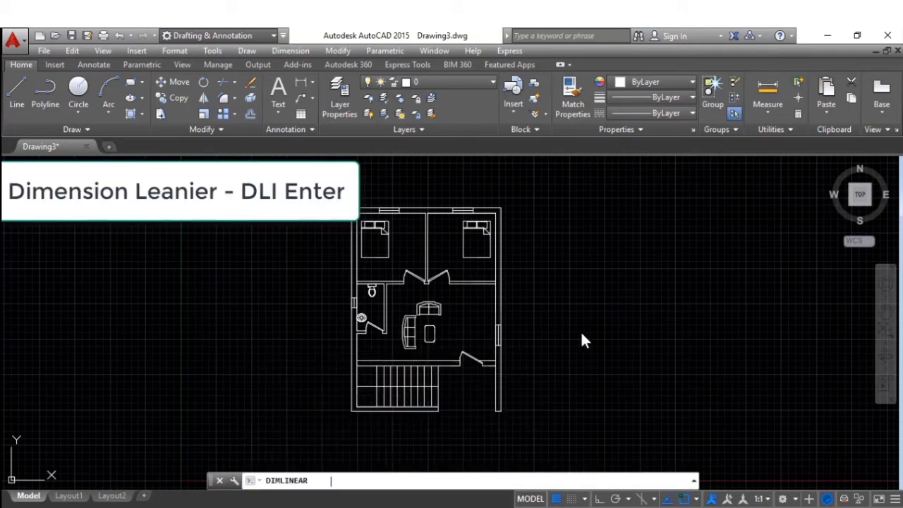
{"action": "scroll", "coordinate": [353, 383], "scroll_direction": "up", "scroll_amount": 2}
{"action": "scroll", "coordinate": [349, 409], "scroll_direction": "up", "scroll_amount": 2}
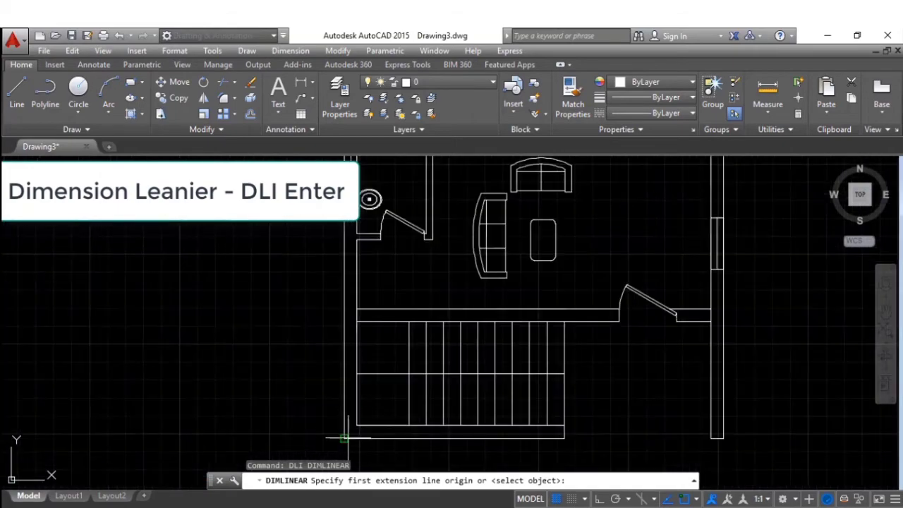
{"action": "left_click", "coordinate": [346, 438]}
{"action": "scroll", "coordinate": [344, 423], "scroll_direction": "down", "scroll_amount": 6}
{"action": "scroll", "coordinate": [337, 233], "scroll_direction": "up", "scroll_amount": 5}
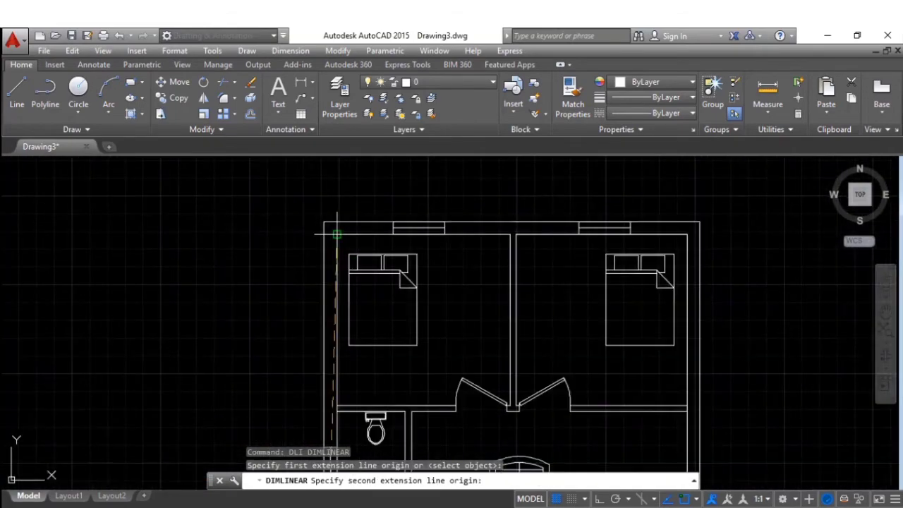
{"action": "left_click", "coordinate": [324, 223]}
{"action": "scroll", "coordinate": [324, 223], "scroll_direction": "down", "scroll_amount": 3}
{"action": "scroll", "coordinate": [323, 223], "scroll_direction": "down", "scroll_amount": 2}
{"action": "middle_click_drag", "start_coordinate": [292, 288], "coordinate": [378, 254]}
{"action": "left_click", "coordinate": [379, 299]}
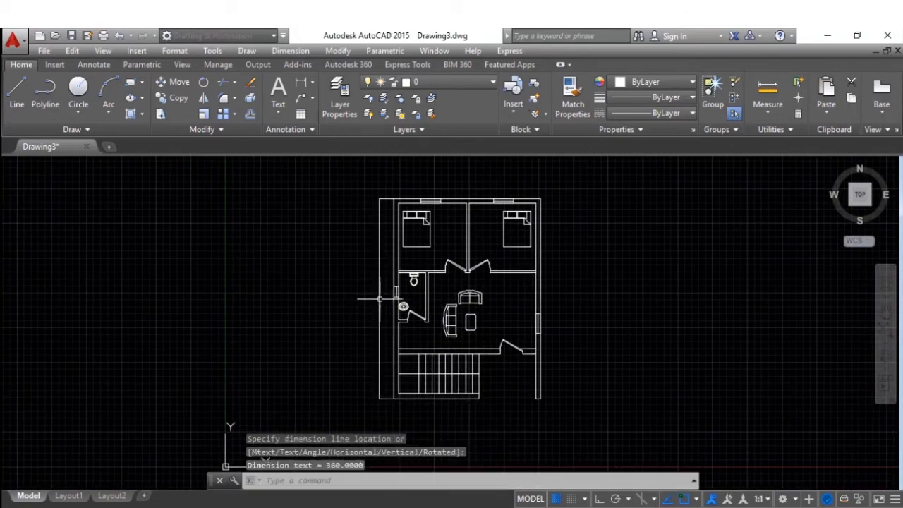
- Zoom and pan the view over to the bathroom area of the plan
{"action": "scroll", "coordinate": [378, 300], "scroll_direction": "up", "scroll_amount": 1}
{"action": "scroll", "coordinate": [373, 299], "scroll_direction": "up", "scroll_amount": 2}
{"action": "scroll", "coordinate": [371, 285], "scroll_direction": "up", "scroll_amount": 2}
{"action": "scroll", "coordinate": [369, 275], "scroll_direction": "up", "scroll_amount": 2}
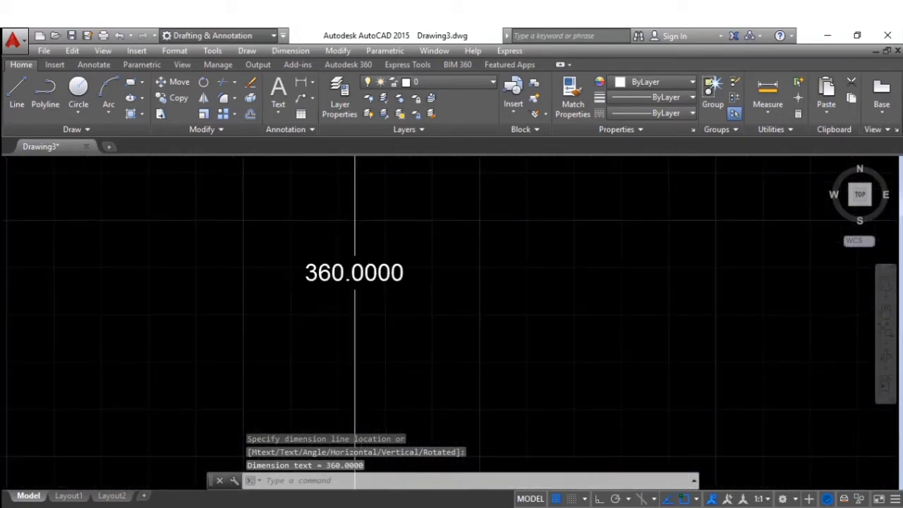
{"action": "scroll", "coordinate": [369, 274], "scroll_direction": "up", "scroll_amount": 3}
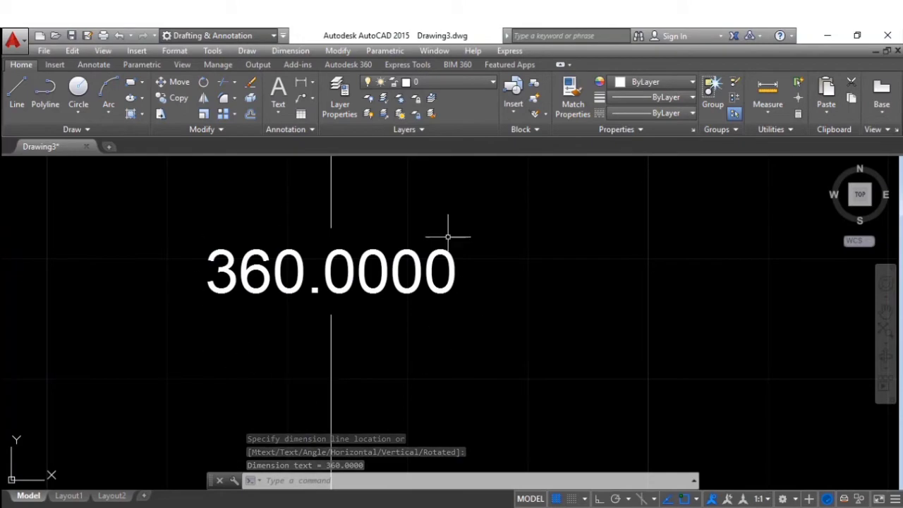
{"action": "scroll", "coordinate": [282, 296], "scroll_direction": "down", "scroll_amount": 5}
{"action": "scroll", "coordinate": [322, 308], "scroll_direction": "down", "scroll_amount": 3}
{"action": "scroll", "coordinate": [362, 299], "scroll_direction": "down", "scroll_amount": 3}
{"action": "middle_click_drag", "start_coordinate": [363, 298], "coordinate": [327, 302]}
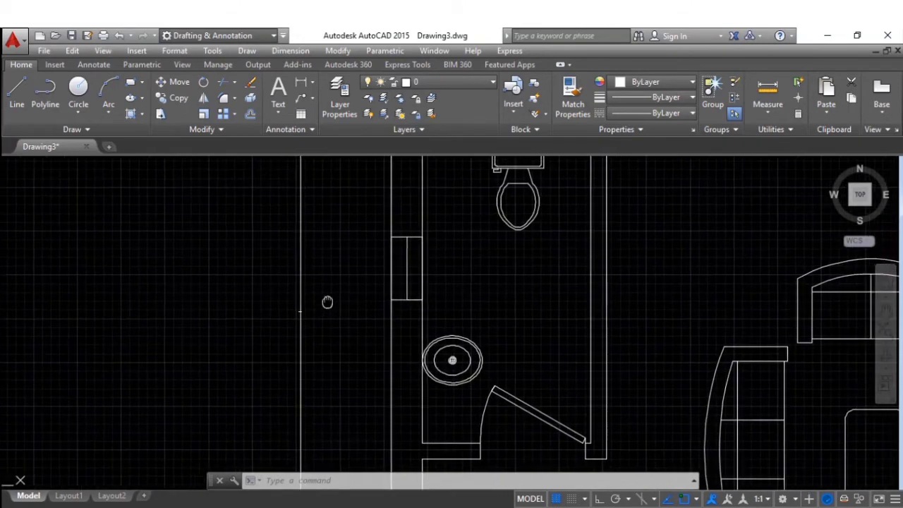
{"action": "type", "text": "d"}
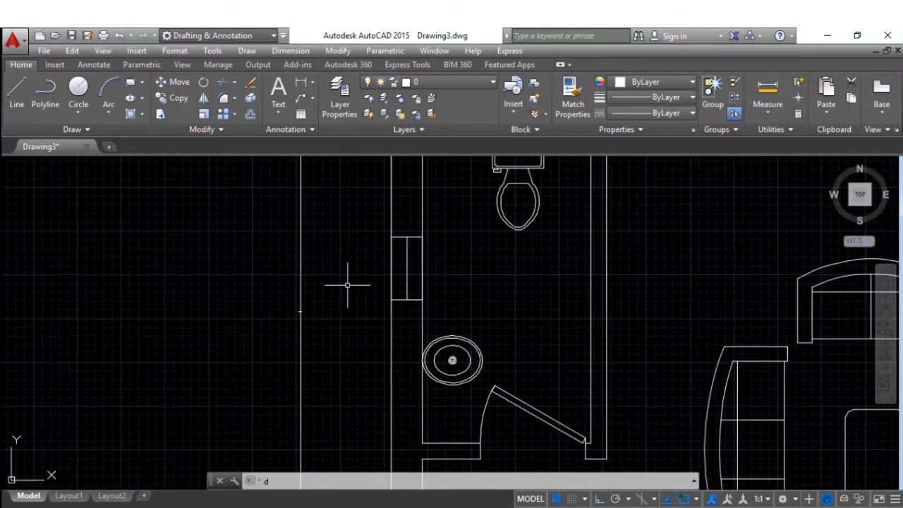
- Give the Standard style Engineering primary units, 0'-0.00" precision and suppressed trailing zeros
{"action": "key", "text": "Return"}
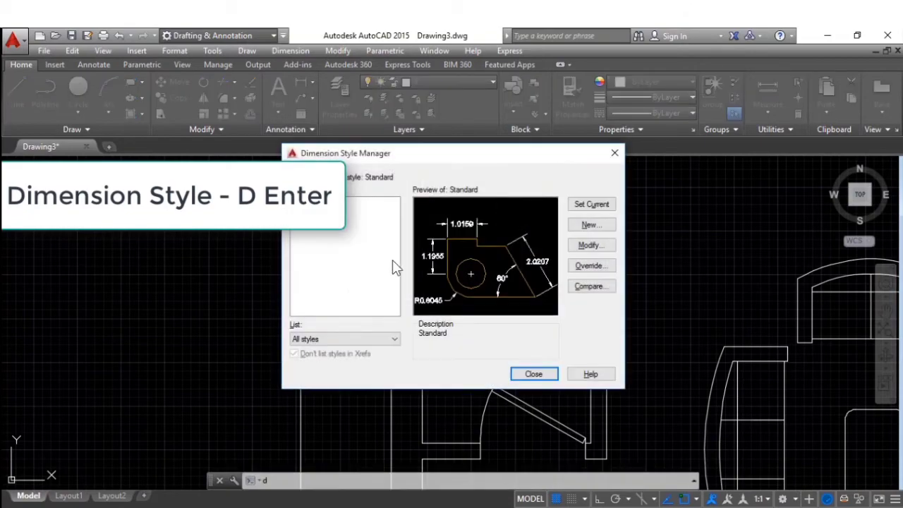
{"action": "left_click", "coordinate": [585, 246]}
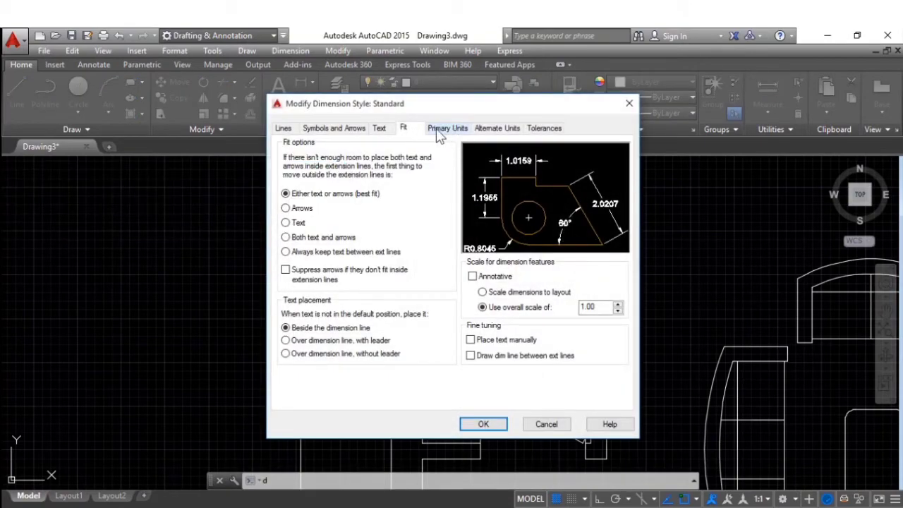
{"action": "left_click", "coordinate": [446, 130]}
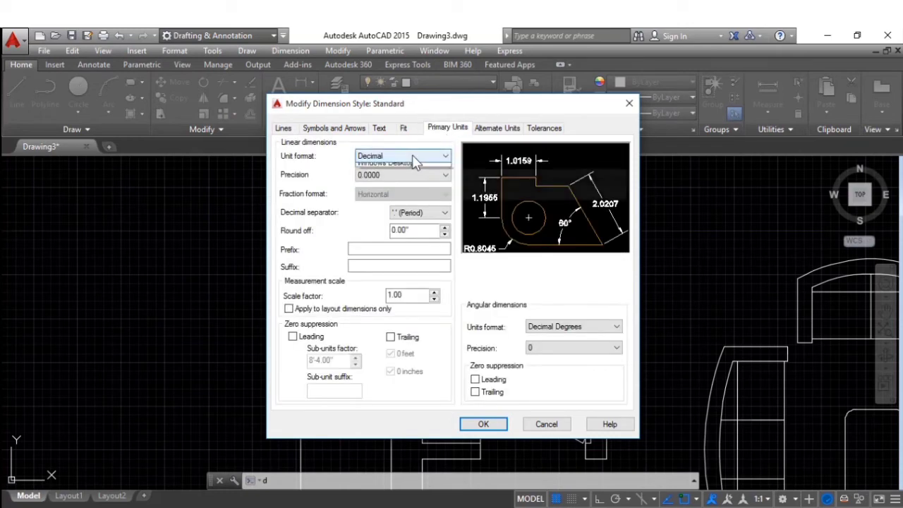
{"action": "left_click", "coordinate": [412, 155]}
{"action": "left_click", "coordinate": [374, 185]}
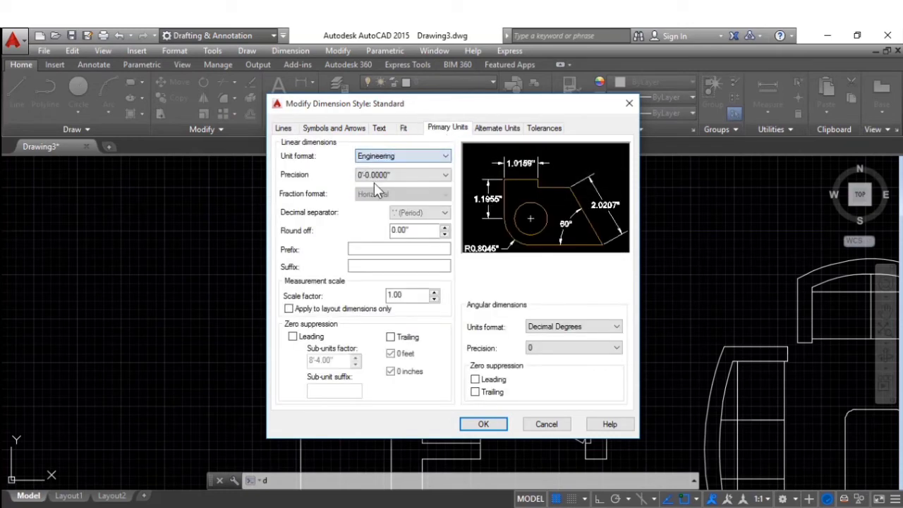
{"action": "left_click", "coordinate": [397, 176]}
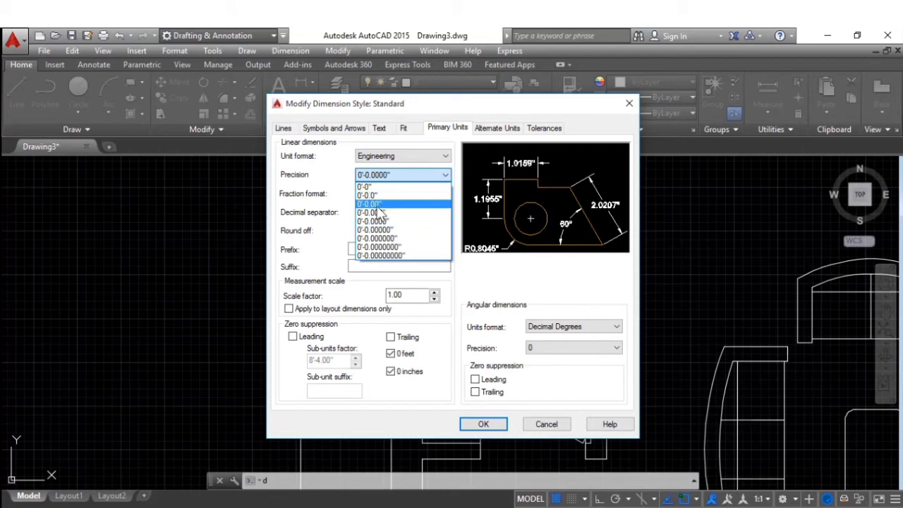
{"action": "left_click", "coordinate": [384, 205]}
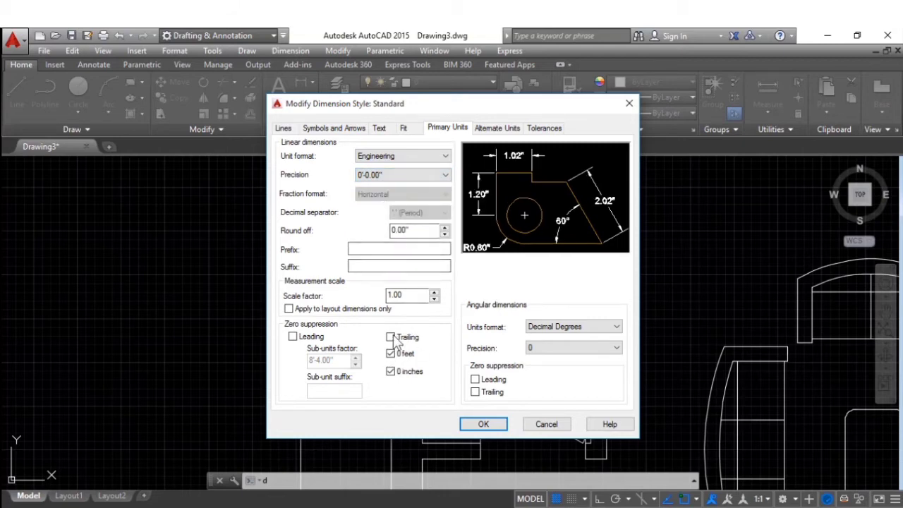
{"action": "left_click", "coordinate": [391, 338]}
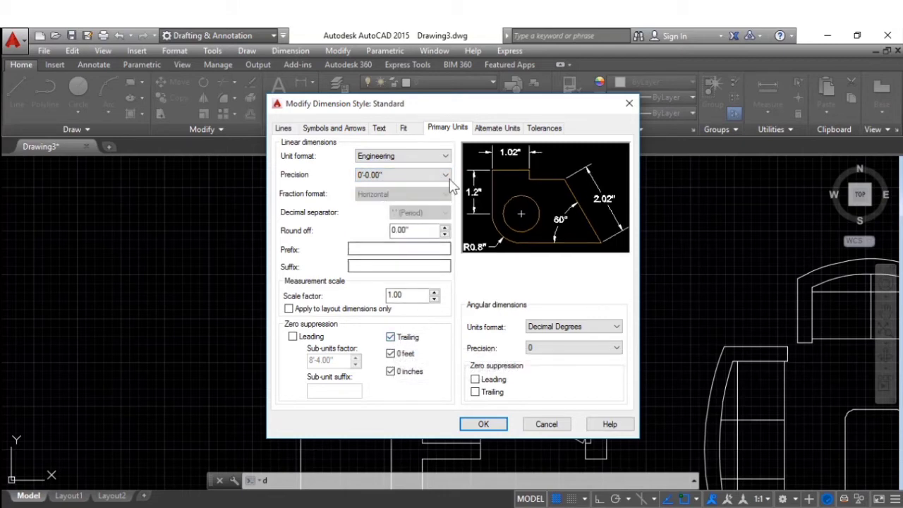
- Set the overall dimension scale to 30 and make Standard the current style
{"action": "left_click", "coordinate": [406, 130]}
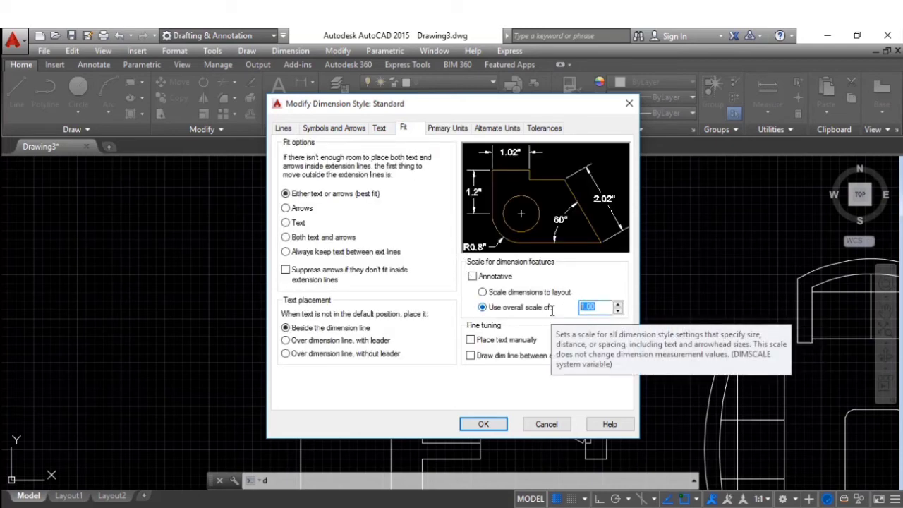
{"action": "type", "text": "30"}
{"action": "key", "text": "Tab"}
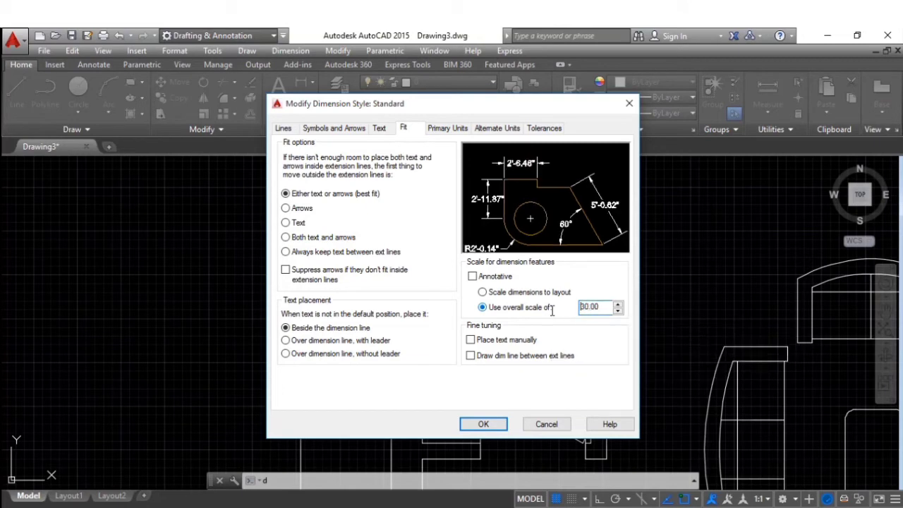
{"action": "left_click", "coordinate": [477, 425]}
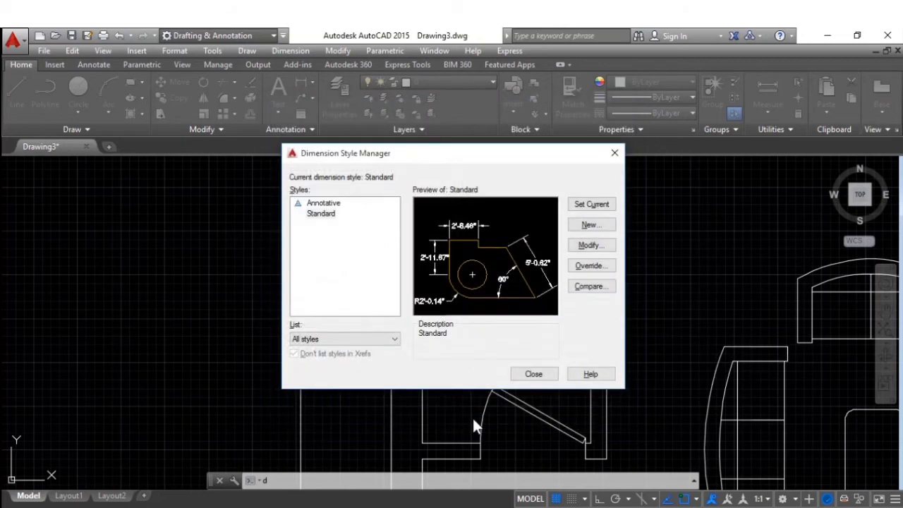
{"action": "left_click", "coordinate": [589, 200]}
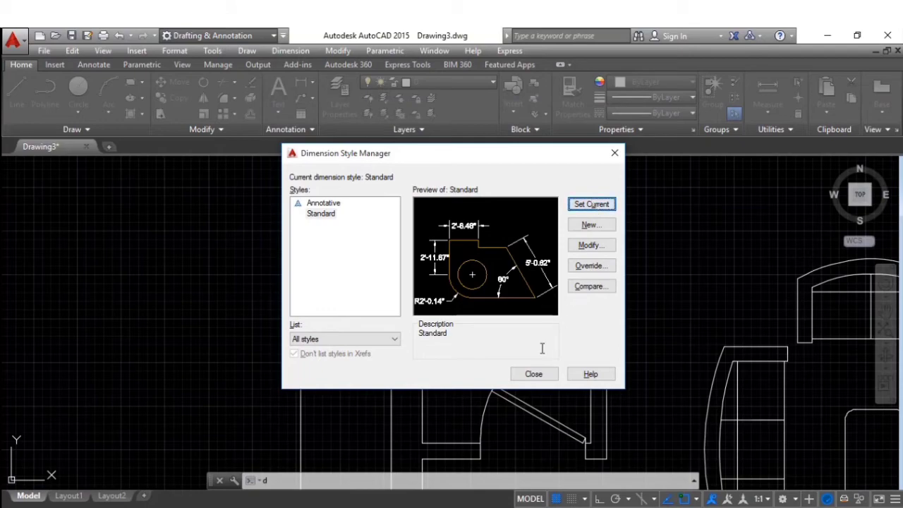
{"action": "left_click", "coordinate": [534, 374]}
- Dimension the plan's overall 22' width along its top edge
{"action": "scroll", "coordinate": [394, 362], "scroll_direction": "down", "scroll_amount": 4}
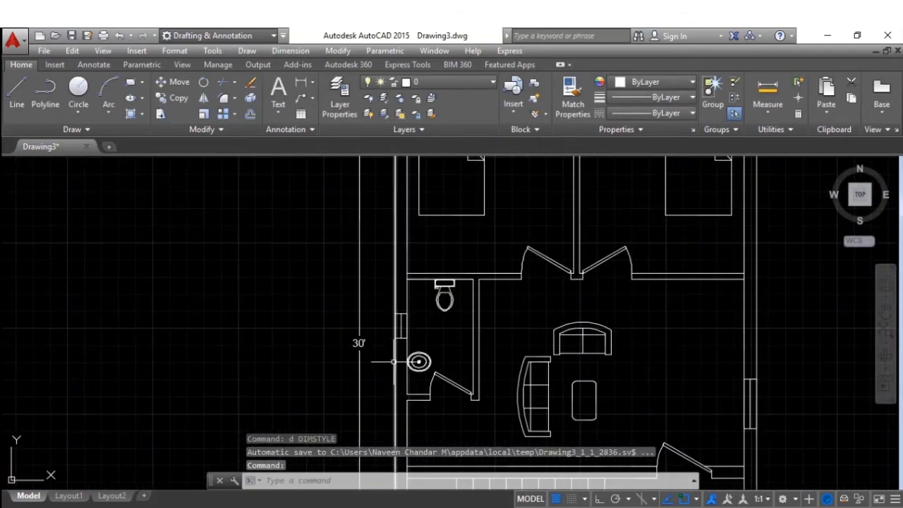
{"action": "middle_click_drag", "start_coordinate": [328, 360], "coordinate": [282, 309]}
{"action": "scroll", "coordinate": [282, 309], "scroll_direction": "up", "scroll_amount": 4}
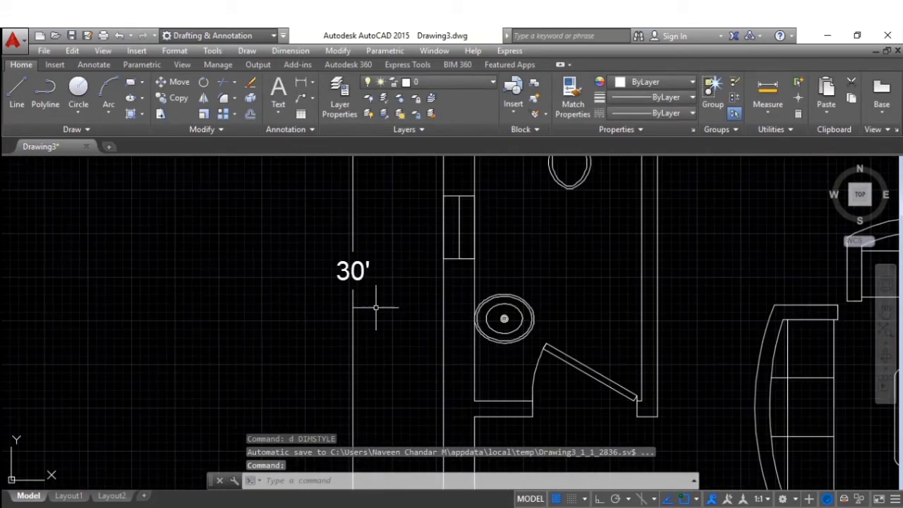
{"action": "scroll", "coordinate": [284, 290], "scroll_direction": "down", "scroll_amount": 3}
{"action": "scroll", "coordinate": [276, 282], "scroll_direction": "down", "scroll_amount": 2}
{"action": "scroll", "coordinate": [422, 307], "scroll_direction": "up", "scroll_amount": 5}
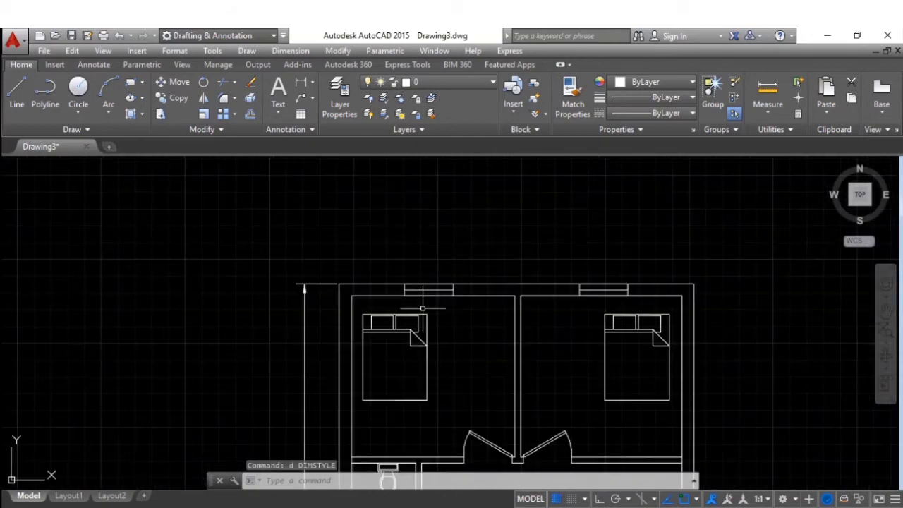
{"action": "type", "text": "dli"}
{"action": "key", "text": "Return"}
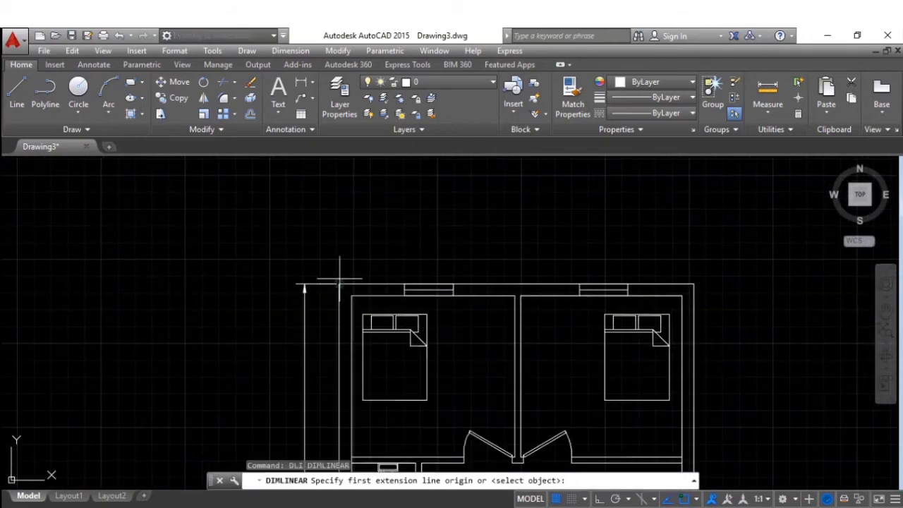
{"action": "left_click", "coordinate": [339, 284]}
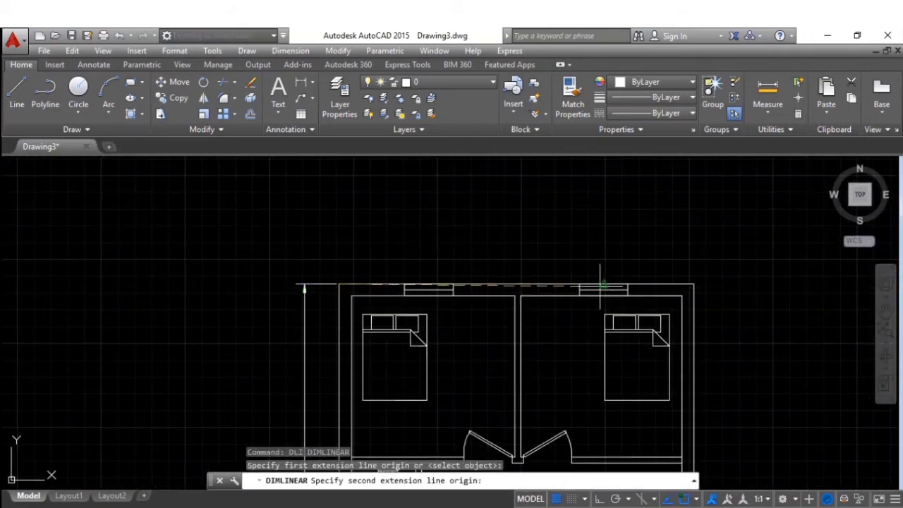
{"action": "left_click", "coordinate": [694, 284]}
{"action": "left_click", "coordinate": [683, 255]}
- Dimension the left bedroom's 10'-1.5" width and 10' depth
{"action": "middle_click_drag", "start_coordinate": [518, 303], "coordinate": [561, 216]}
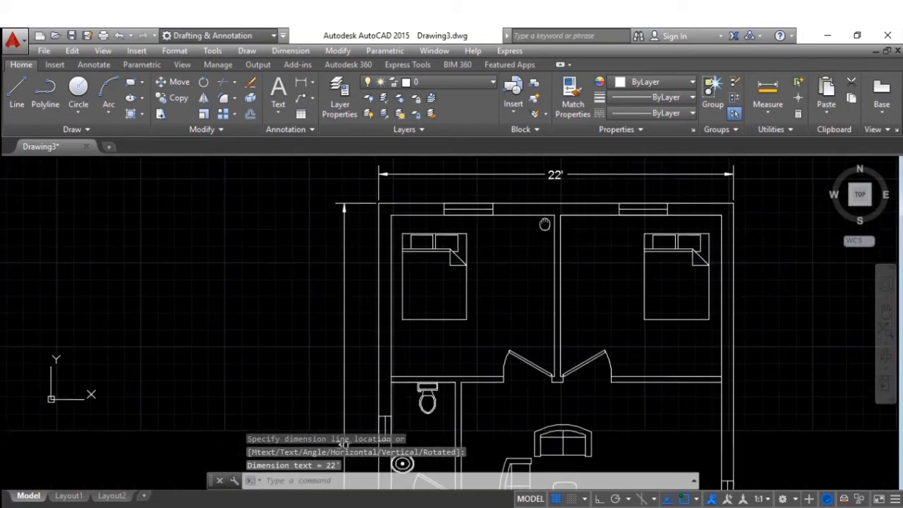
{"action": "key", "text": "Return"}
{"action": "left_click", "coordinate": [396, 339]}
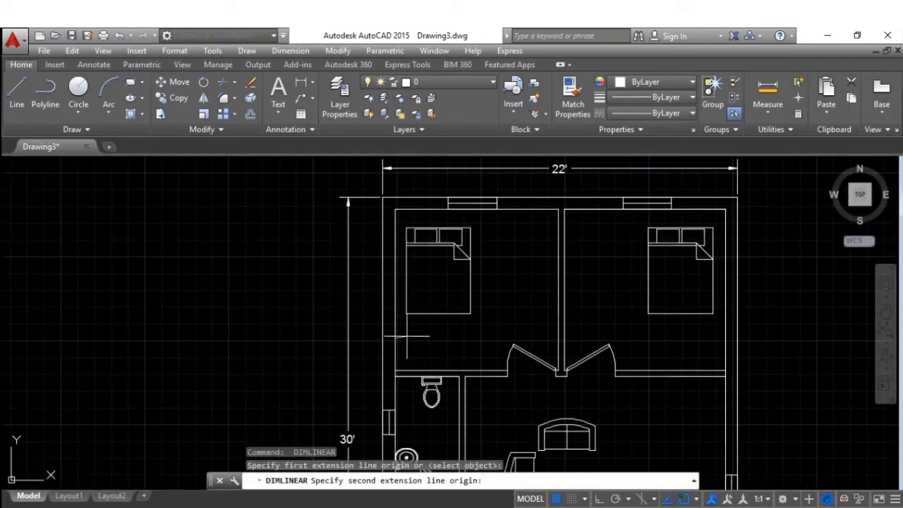
{"action": "left_click", "coordinate": [557, 328]}
{"action": "left_click", "coordinate": [545, 271]}
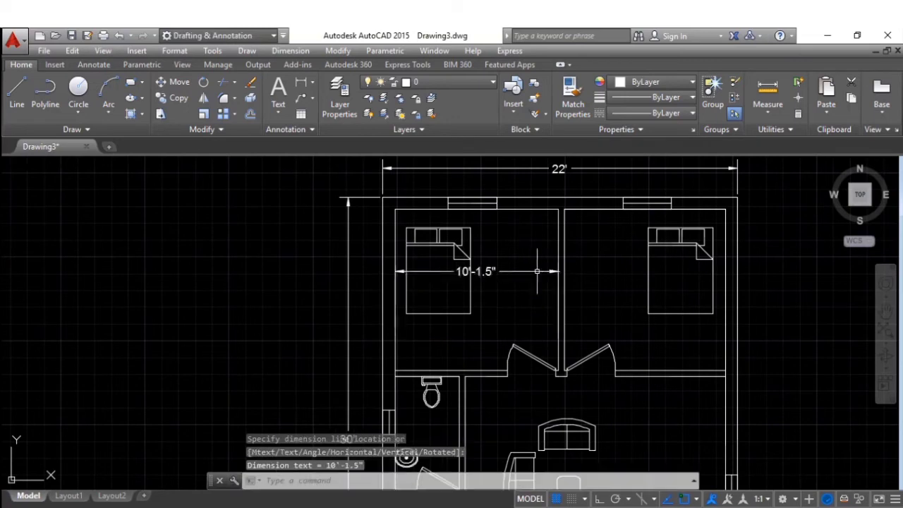
{"action": "key", "text": "Return"}
{"action": "left_click", "coordinate": [536, 209]}
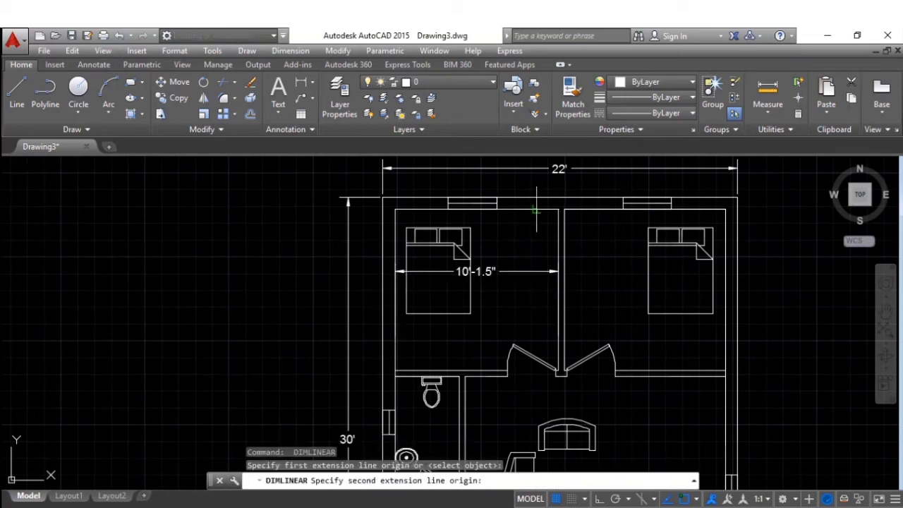
{"action": "left_click", "coordinate": [488, 370]}
{"action": "left_click", "coordinate": [536, 334]}
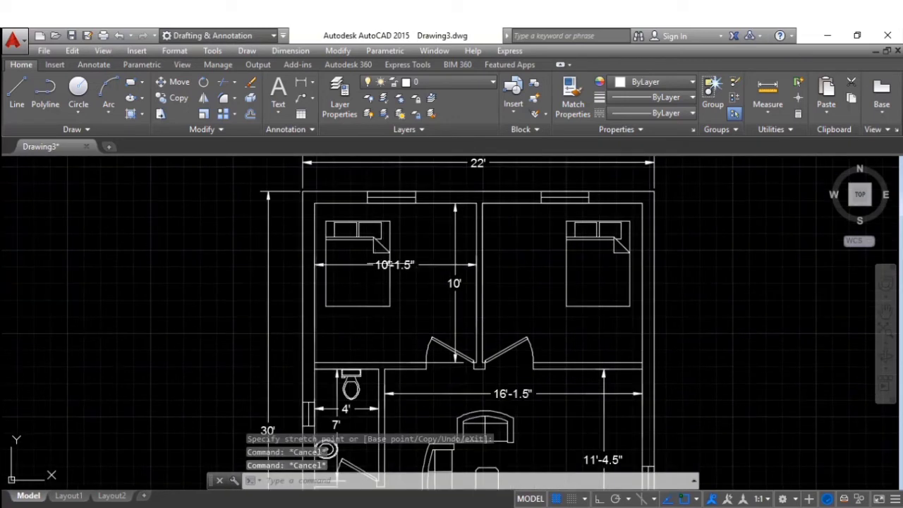
{"action": "middle_click_drag", "start_coordinate": [501, 292], "coordinate": [405, 257]}
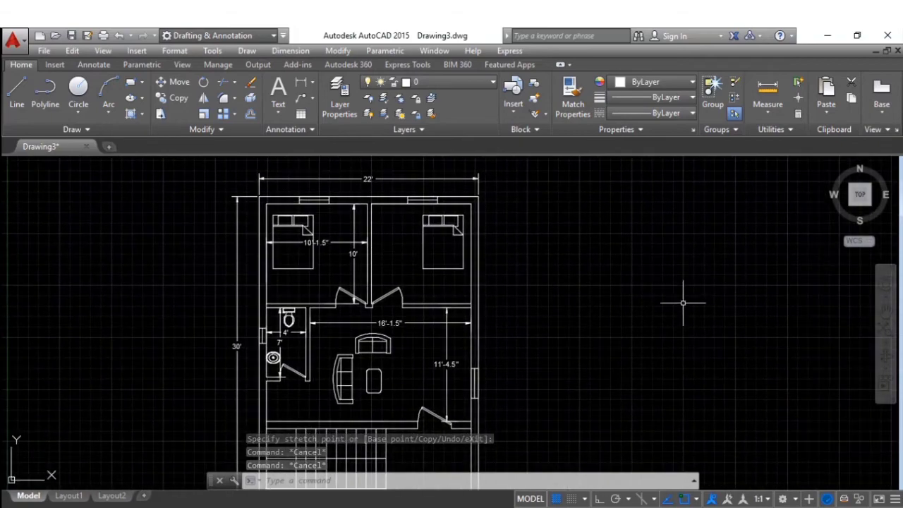
- Place a multiline text label beside the plan reading BED ROOM, starting 10 on line two
{"action": "type", "text": "t"}
{"action": "key", "text": "Return"}
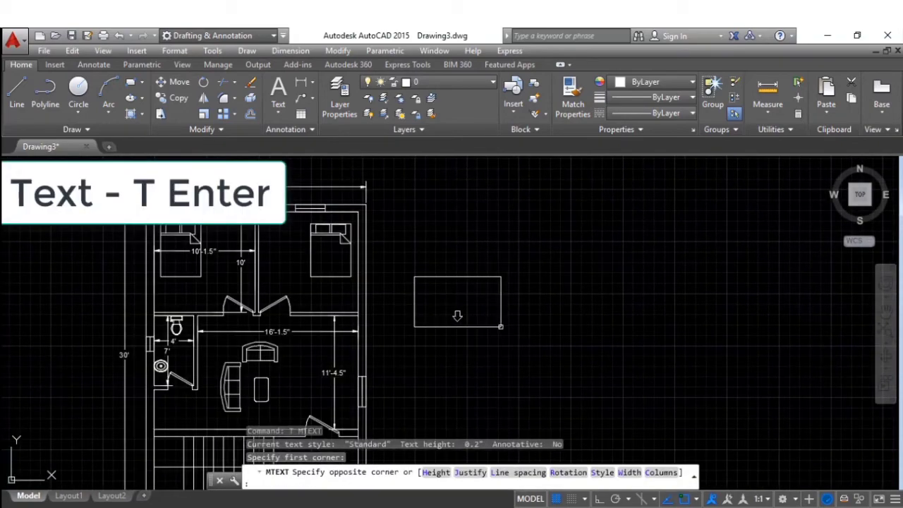
{"action": "left_click", "coordinate": [502, 329]}
{"action": "type", "text": "BED"}
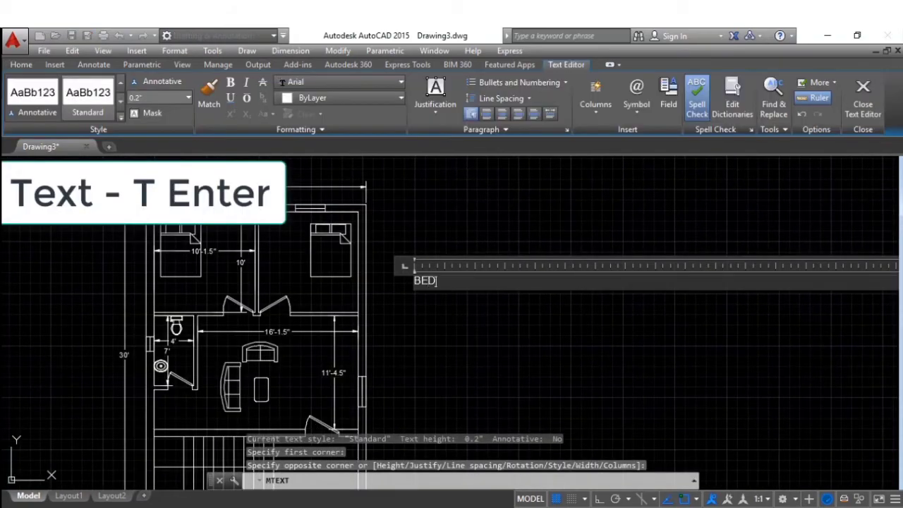
{"action": "type", "text": " ROO"}
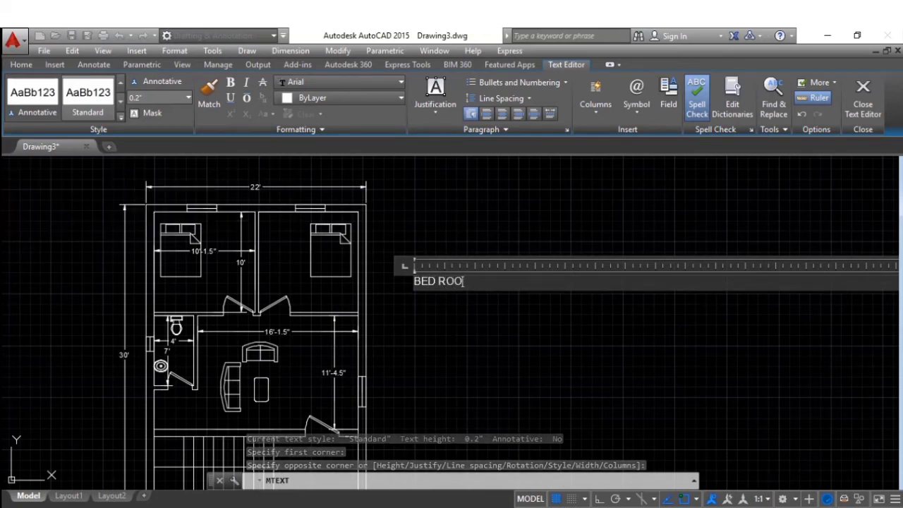
{"action": "type", "text": "M"}
{"action": "key", "text": "Return"}
{"action": "type", "text": "10'1.5\"X10'0"}
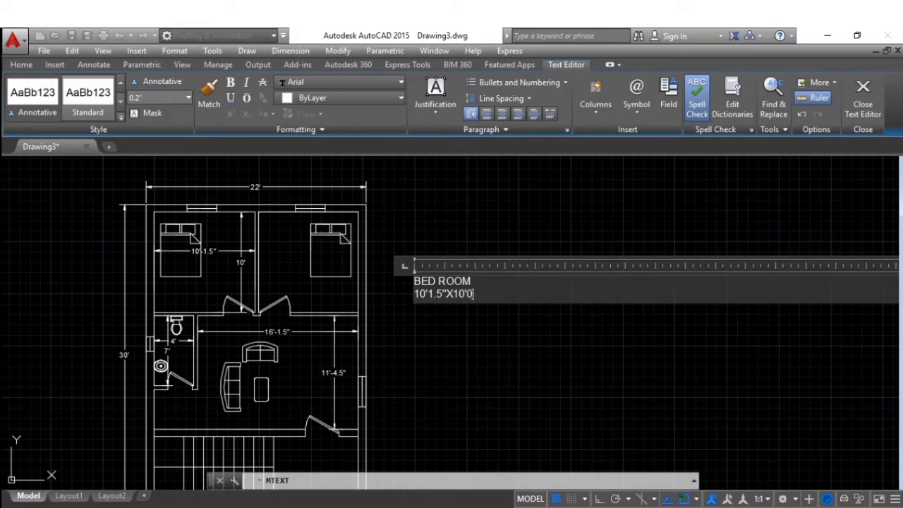
- Reopen the small BED ROOM 10'1.5"X10'0" label in the text editor
{"action": "left_click", "coordinate": [462, 344]}
{"action": "scroll", "coordinate": [413, 272], "scroll_direction": "up", "scroll_amount": 5}
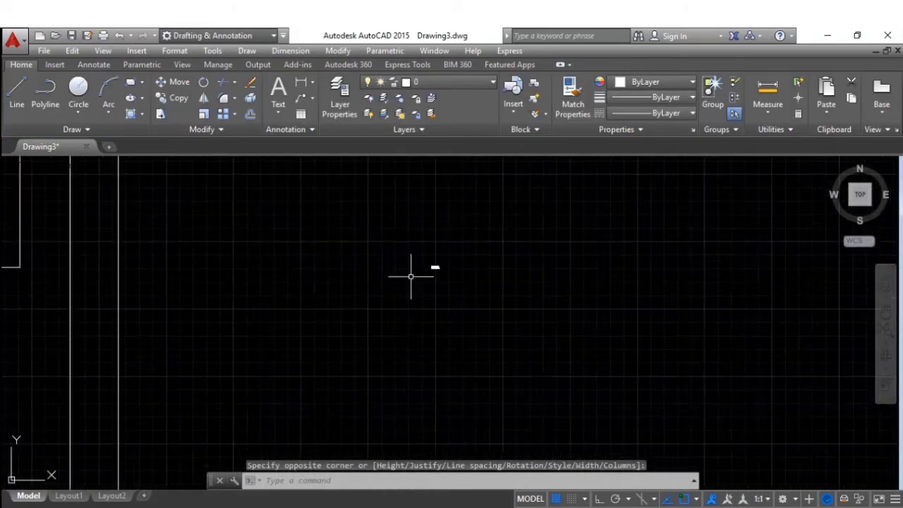
{"action": "scroll", "coordinate": [427, 278], "scroll_direction": "up", "scroll_amount": 3}
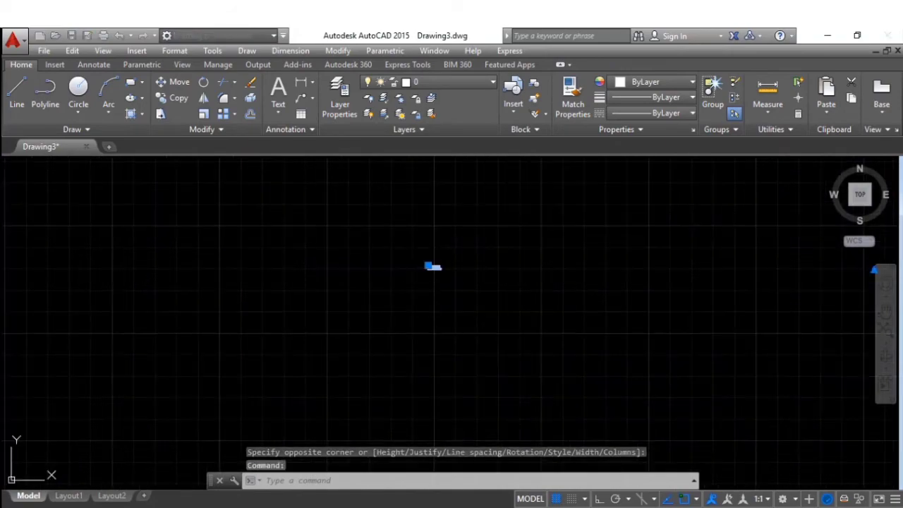
{"action": "double_click", "coordinate": [434, 268]}
{"action": "scroll", "coordinate": [370, 326], "scroll_direction": "down", "scroll_amount": 3}
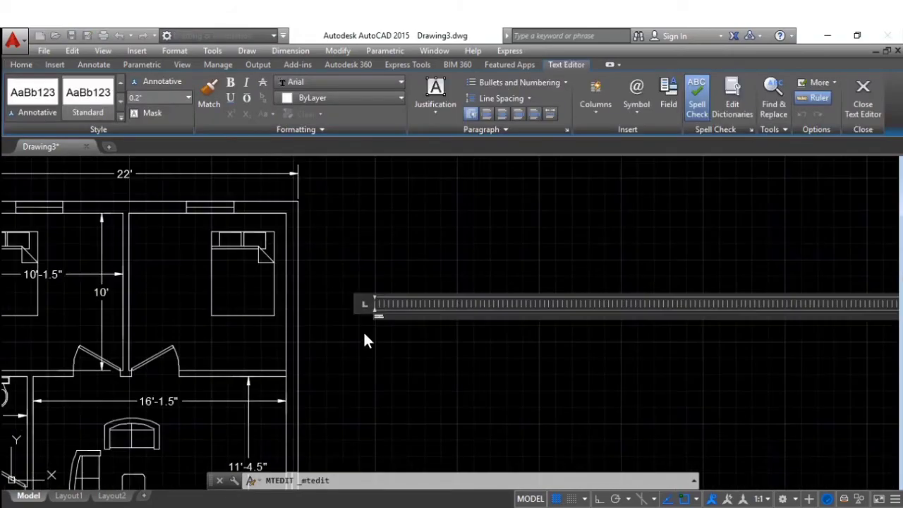
{"action": "scroll", "coordinate": [364, 335], "scroll_direction": "down", "scroll_amount": 2}
{"action": "scroll", "coordinate": [364, 336], "scroll_direction": "up", "scroll_amount": 2}
{"action": "scroll", "coordinate": [367, 332], "scroll_direction": "up", "scroll_amount": 2}
{"action": "scroll", "coordinate": [393, 254], "scroll_direction": "up", "scroll_amount": 3}
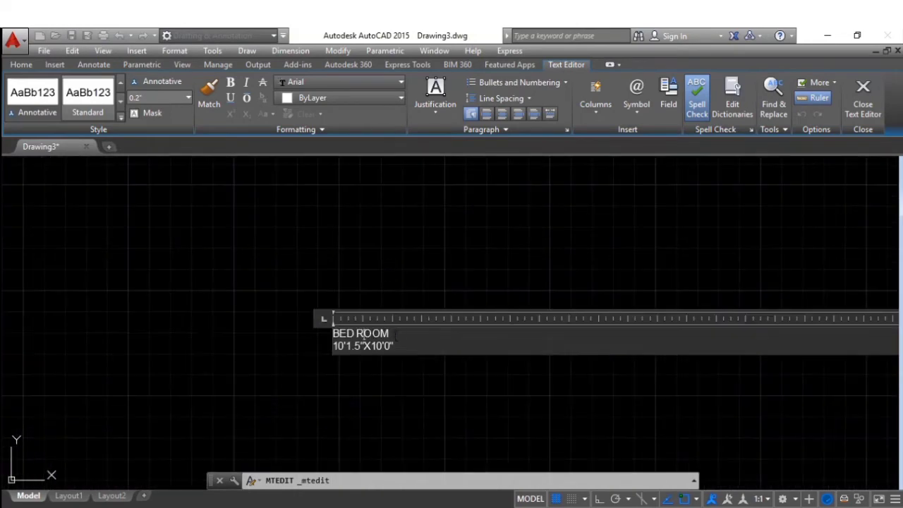
- Give all of the label's text an 8" height, center its lines, and close the editor
{"action": "key", "text": "ctrl+a"}
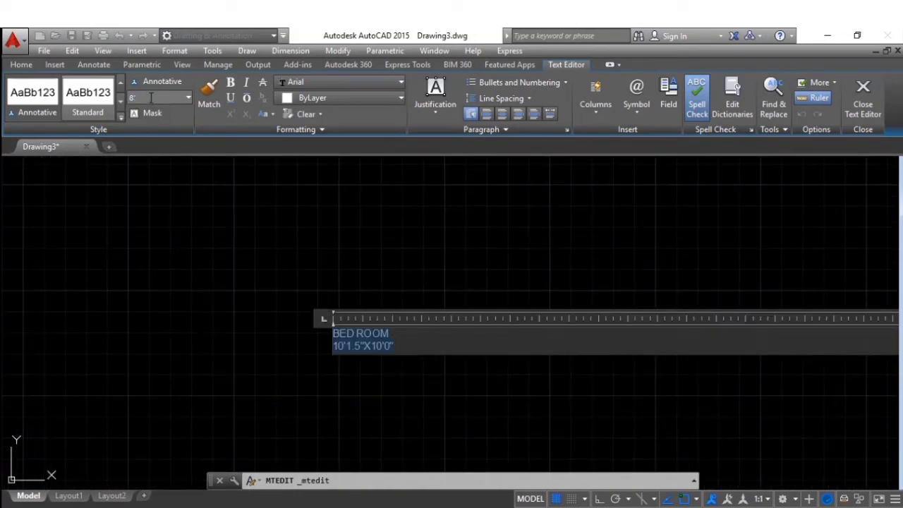
{"action": "left_click", "coordinate": [503, 115]}
{"action": "scroll", "coordinate": [313, 289], "scroll_direction": "down", "scroll_amount": 2}
{"action": "scroll", "coordinate": [374, 300], "scroll_direction": "down", "scroll_amount": 3}
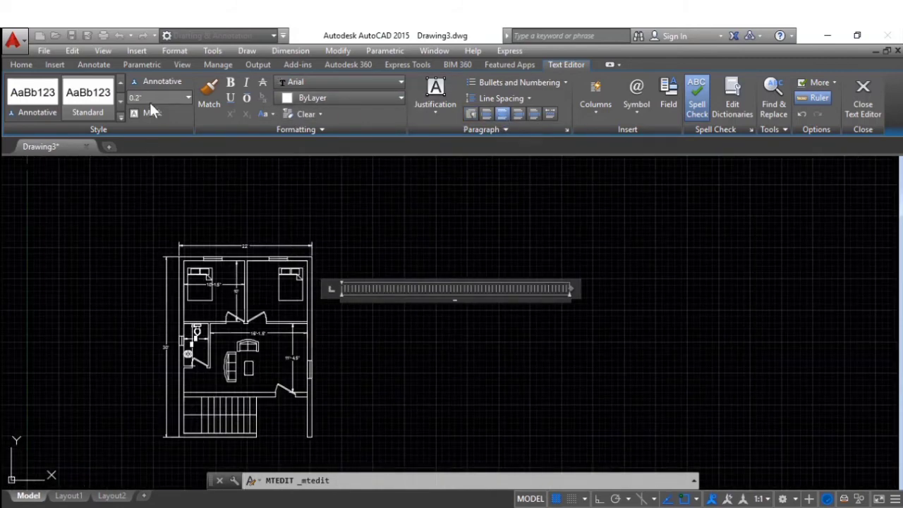
{"action": "scroll", "coordinate": [452, 300], "scroll_direction": "up", "scroll_amount": 5}
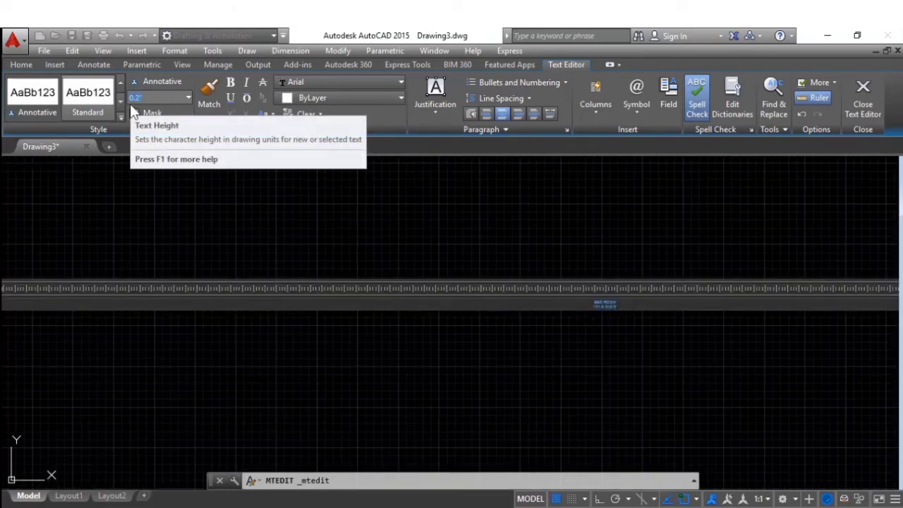
{"action": "scroll", "coordinate": [271, 188], "scroll_direction": "down", "scroll_amount": 2}
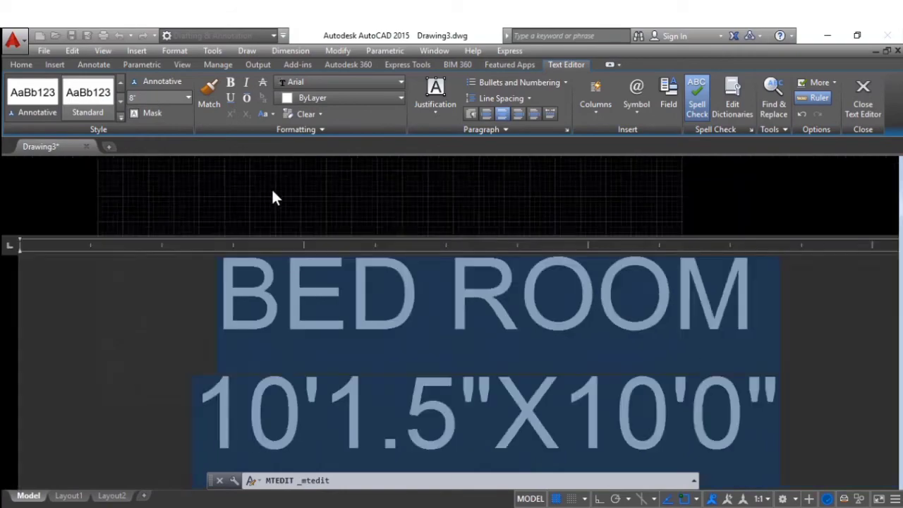
{"action": "scroll", "coordinate": [393, 267], "scroll_direction": "down", "scroll_amount": 5}
{"action": "left_click", "coordinate": [312, 302]}
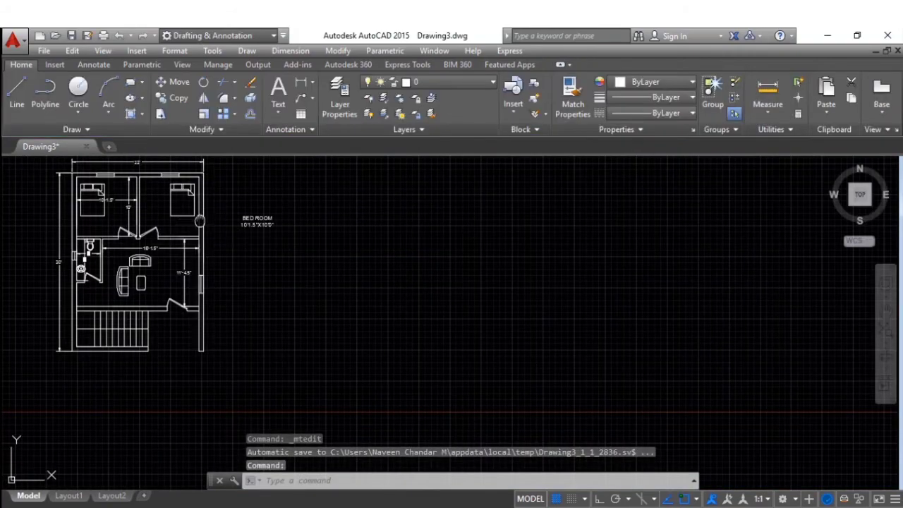
- Grip-stretch the BED ROOM label into the left bedroom
{"action": "middle_click_drag", "start_coordinate": [215, 218], "coordinate": [501, 286]}
{"action": "scroll", "coordinate": [501, 286], "scroll_direction": "up", "scroll_amount": 2}
{"action": "scroll", "coordinate": [565, 293], "scroll_direction": "up", "scroll_amount": 3}
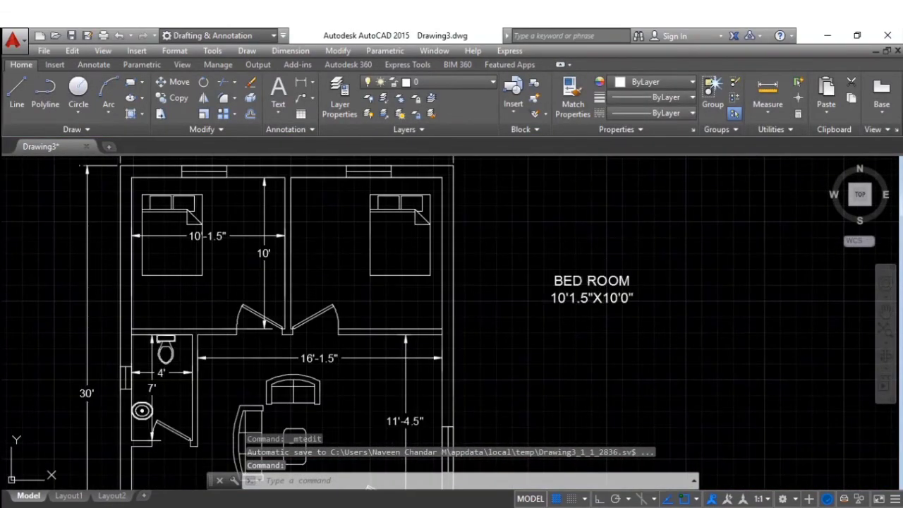
{"action": "left_click", "coordinate": [550, 283]}
{"action": "left_click", "coordinate": [526, 275]}
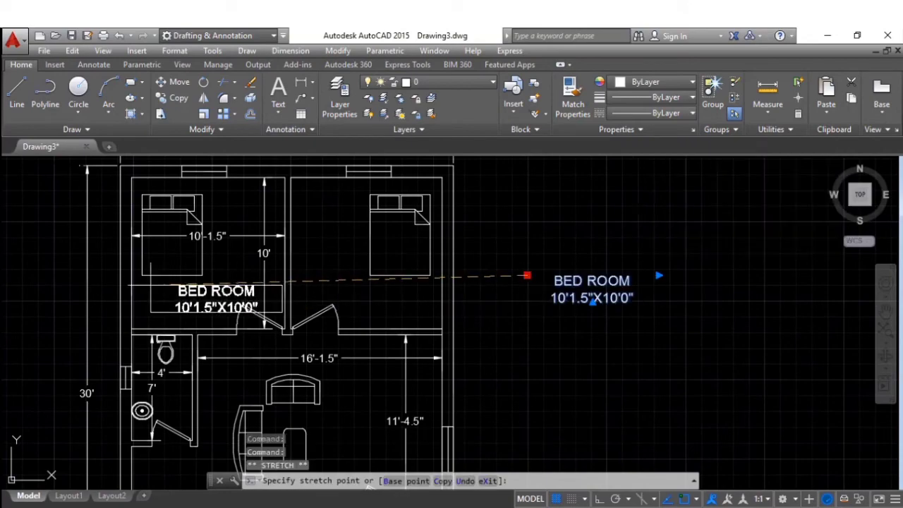
{"action": "left_click", "coordinate": [141, 276]}
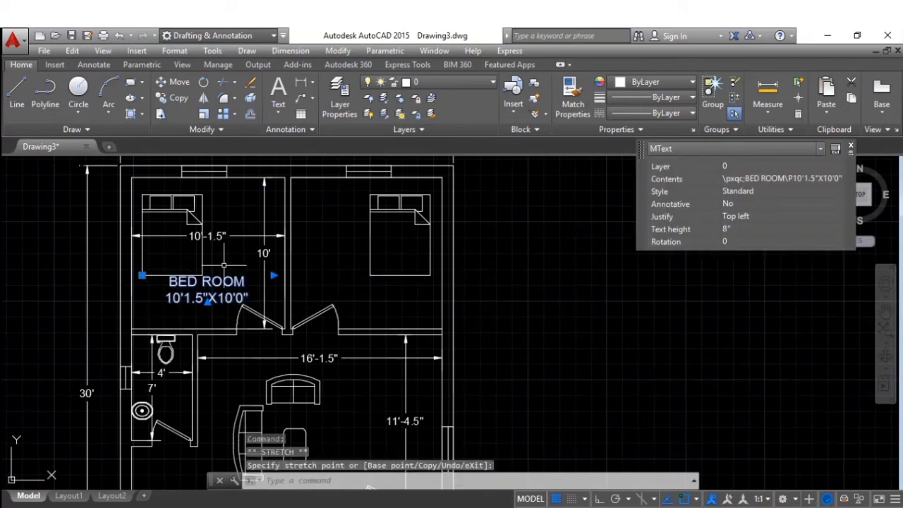
{"action": "key", "text": "Escape"}
{"action": "key", "text": "Escape"}
- Window-select and erase the two dimensions inside the left bedroom
{"action": "scroll", "coordinate": [233, 261], "scroll_direction": "up", "scroll_amount": 4}
{"action": "scroll", "coordinate": [314, 236], "scroll_direction": "up", "scroll_amount": 2}
{"action": "scroll", "coordinate": [314, 296], "scroll_direction": "down", "scroll_amount": 2}
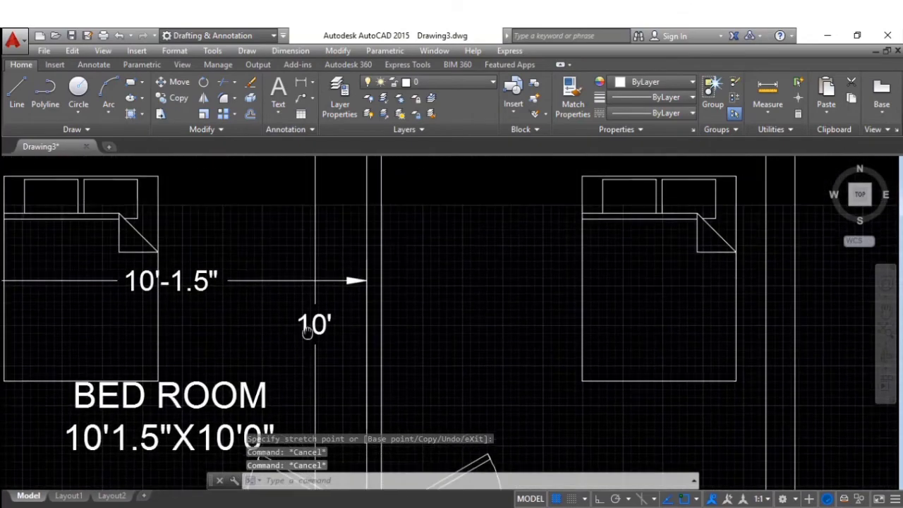
{"action": "scroll", "coordinate": [338, 289], "scroll_direction": "up", "scroll_amount": 1}
{"action": "left_click", "coordinate": [344, 288]}
{"action": "left_click", "coordinate": [283, 242]}
{"action": "key", "text": "Delete"}
{"action": "scroll", "coordinate": [268, 305], "scroll_direction": "down", "scroll_amount": 4}
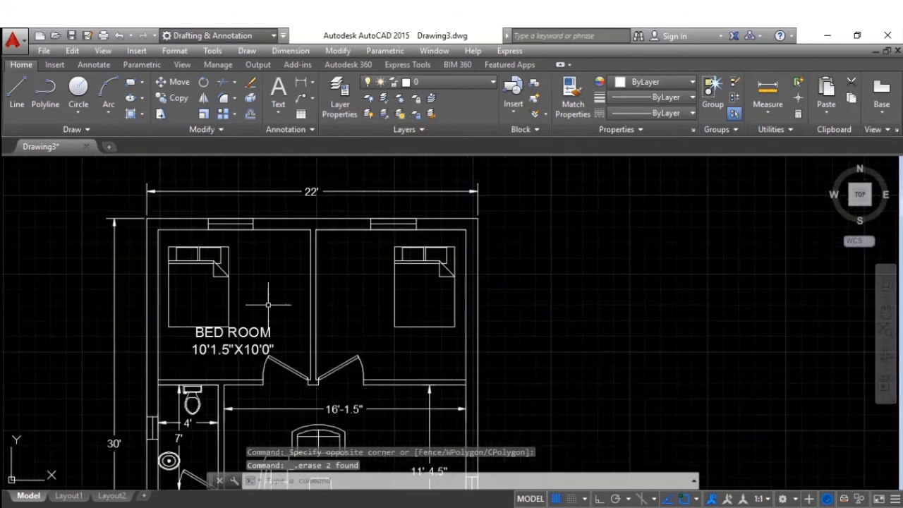
- Fine-tune the BED ROOM label's position in the bedroom with MOVE
{"action": "left_click", "coordinate": [231, 342]}
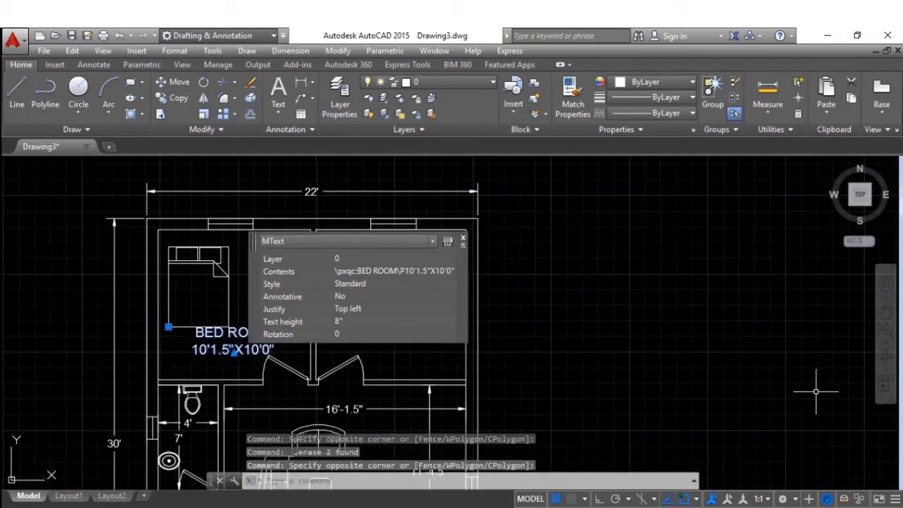
{"action": "type", "text": "m"}
{"action": "key", "text": "Return"}
{"action": "left_click", "coordinate": [741, 314]}
{"action": "left_click", "coordinate": [724, 326]}
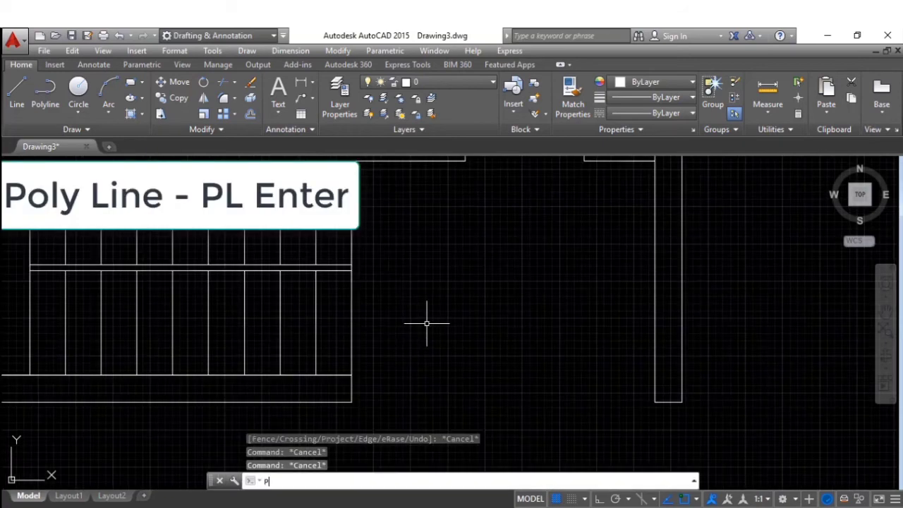
- Draw a tapered polyline arrowhead widening from 0 to 2" half-width, with Ortho on
{"action": "type", "text": "l"}
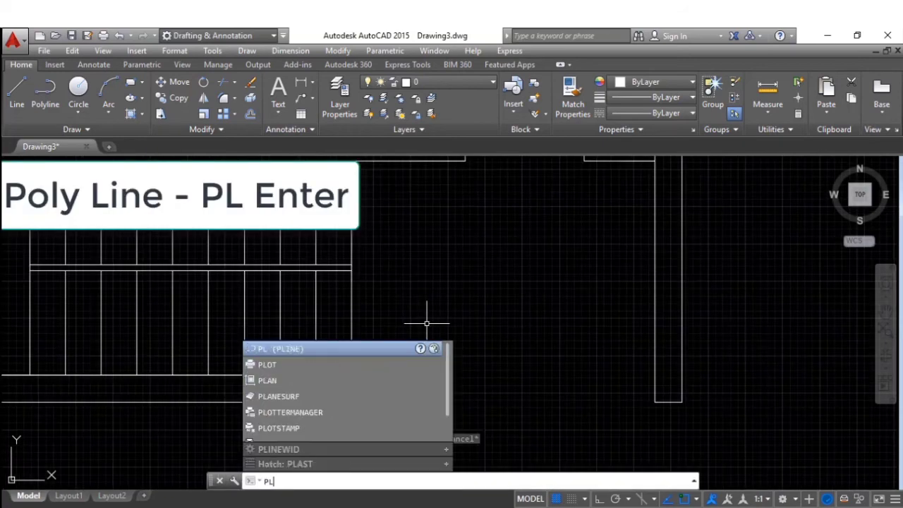
{"action": "key", "text": "Return"}
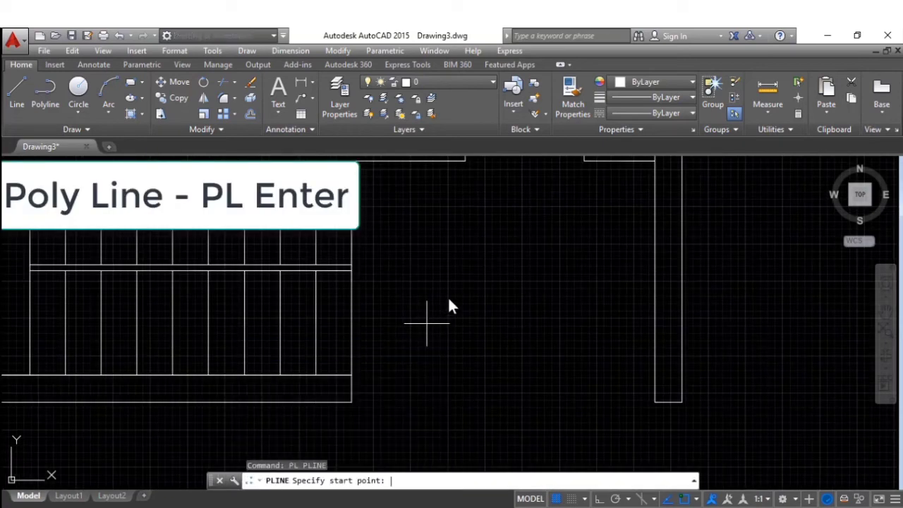
{"action": "left_click", "coordinate": [466, 364]}
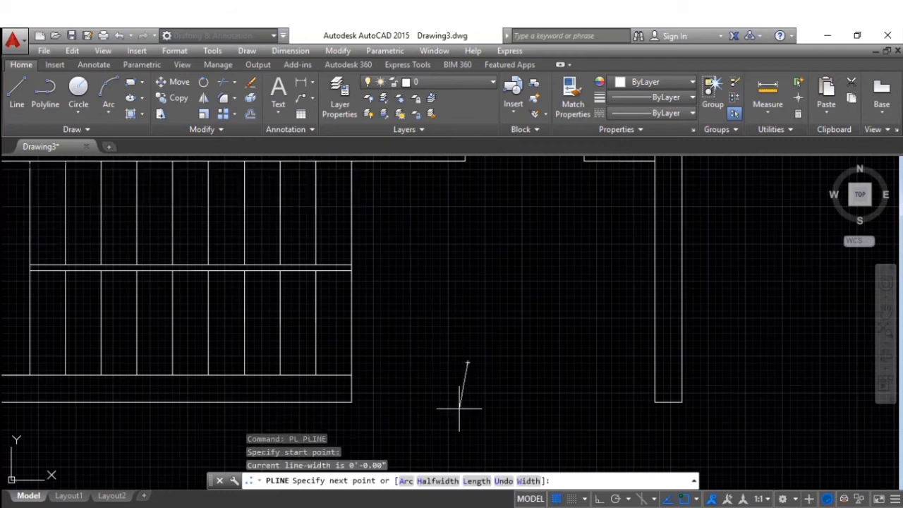
{"action": "left_click", "coordinate": [436, 481]}
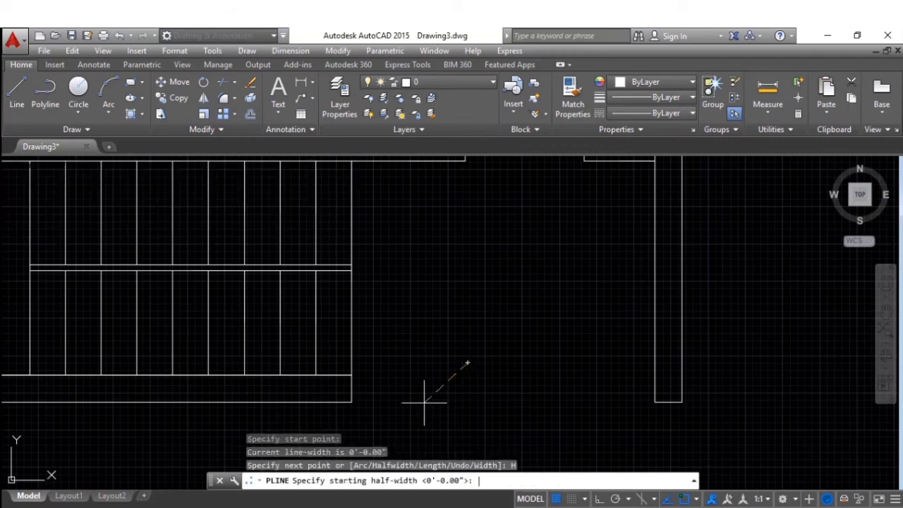
{"action": "type", "text": "0"}
{"action": "key", "text": "Return"}
{"action": "key", "text": "F8"}
{"action": "type", "text": "2\""}
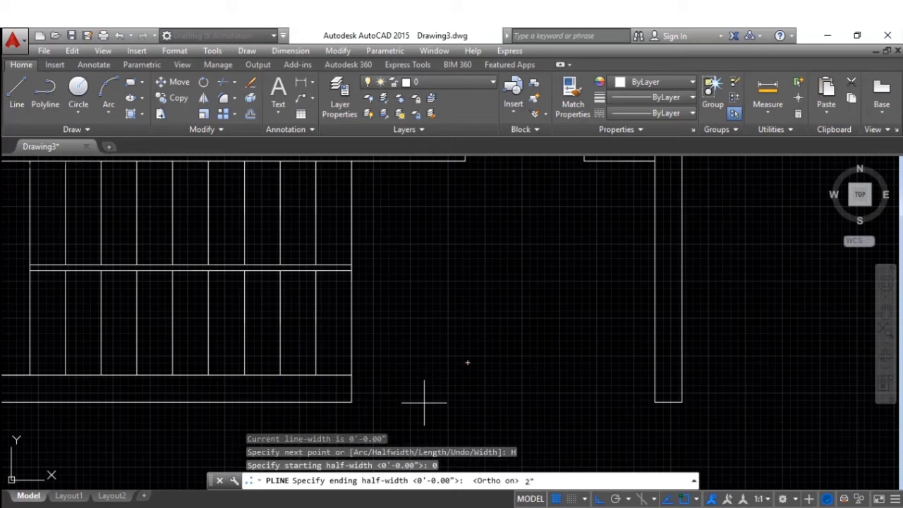
{"action": "key", "text": "Return"}
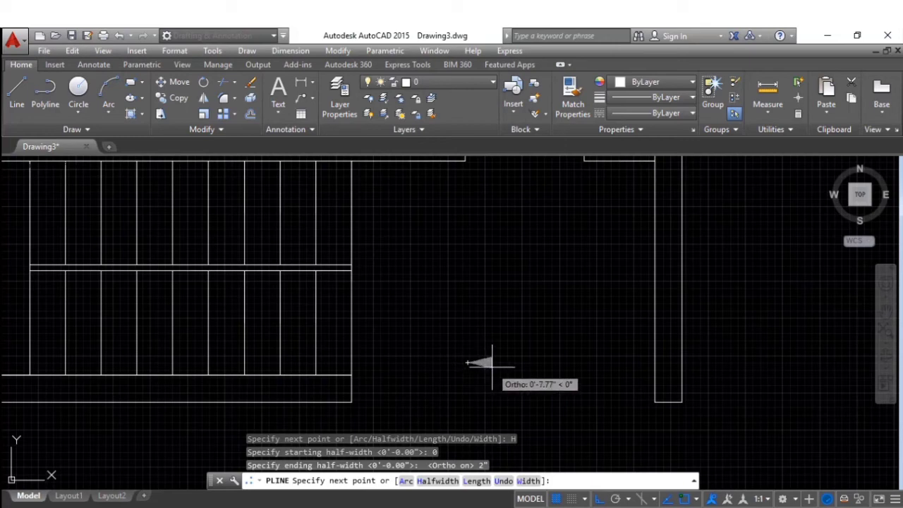
{"action": "left_click", "coordinate": [491, 364]}
- Add a zero-width horizontal tail to finish the left-pointing arrow
{"action": "type", "text": "H"}
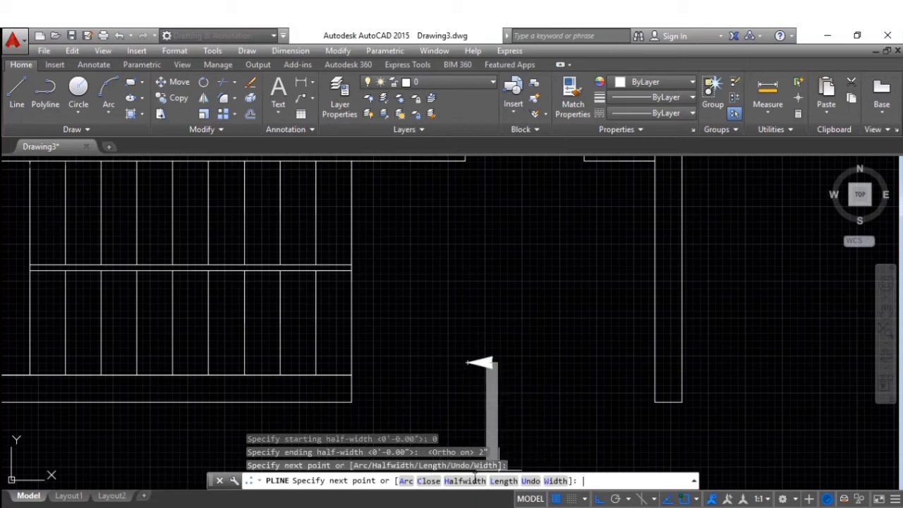
{"action": "key", "text": "Return"}
{"action": "type", "text": "0"}
{"action": "key", "text": "Return"}
{"action": "type", "text": "0"}
{"action": "key", "text": "Return"}
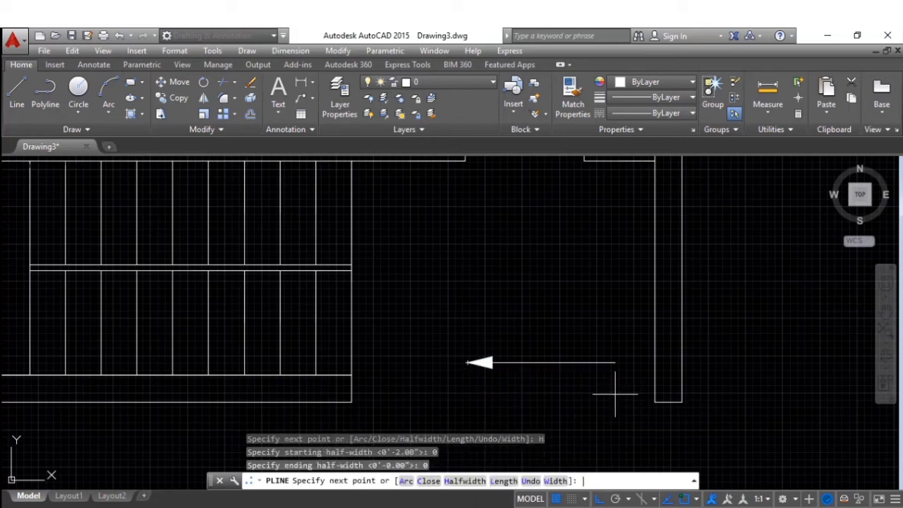
{"action": "left_click", "coordinate": [548, 363]}
{"action": "key", "text": "Return"}
- Move the arrow onto the stair flight below the HALL, with Ortho off
{"action": "left_click", "coordinate": [546, 393]}
{"action": "left_click", "coordinate": [522, 337]}
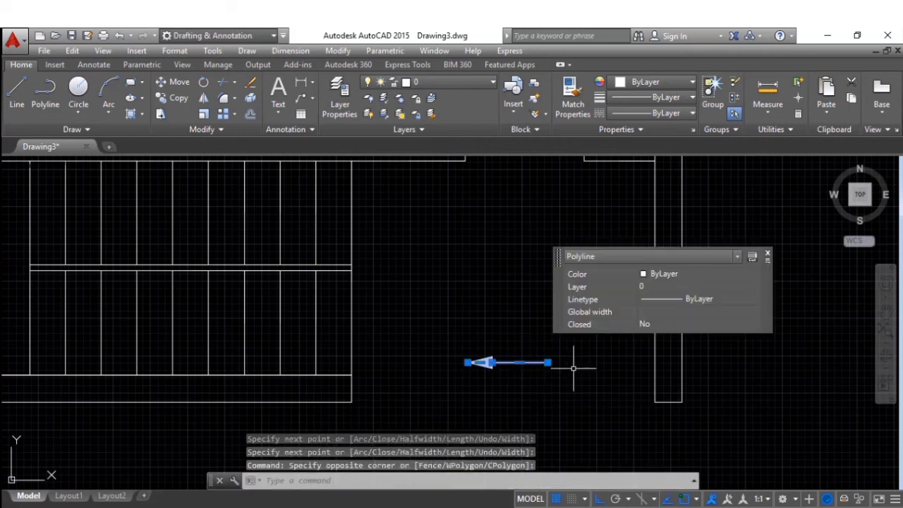
{"action": "type", "text": "M"}
{"action": "key", "text": "Return"}
{"action": "left_click", "coordinate": [608, 379]}
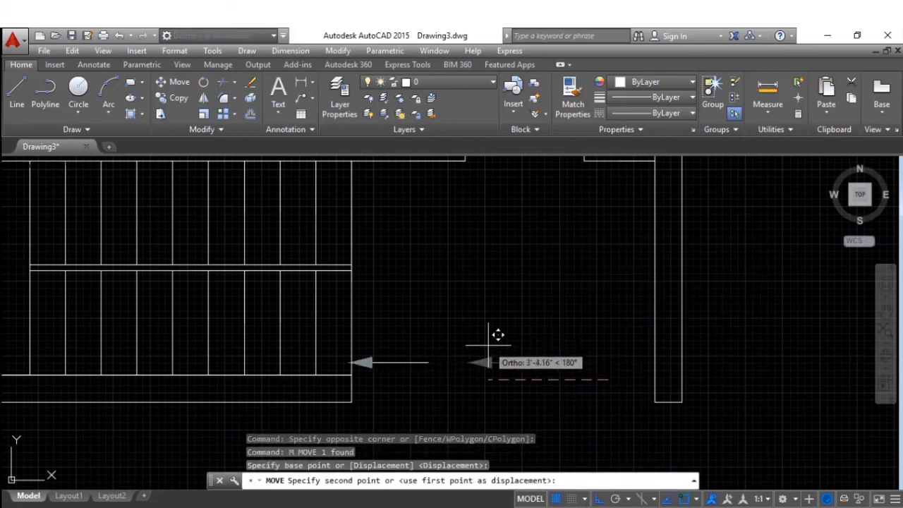
{"action": "key", "text": "F8"}
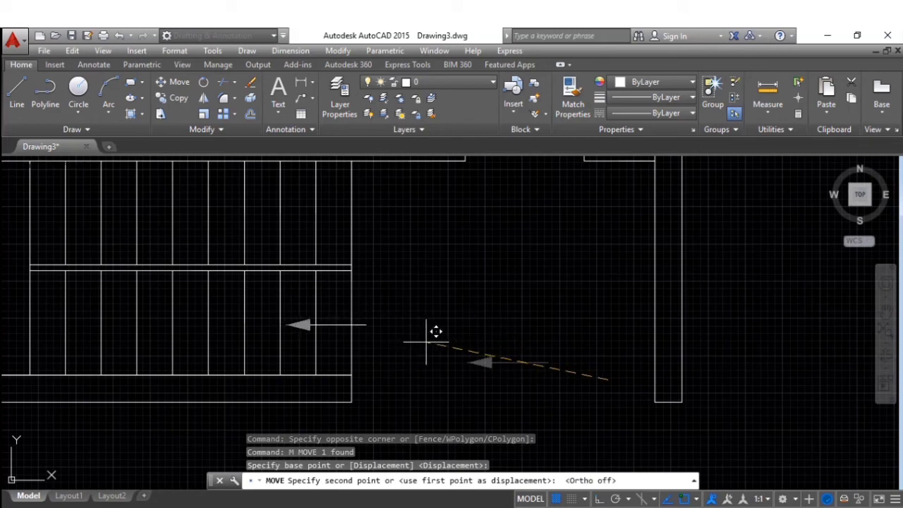
{"action": "left_click", "coordinate": [426, 342]}
{"action": "key", "text": "Escape"}
{"action": "key", "text": "Escape"}
{"action": "key", "text": "Escape"}
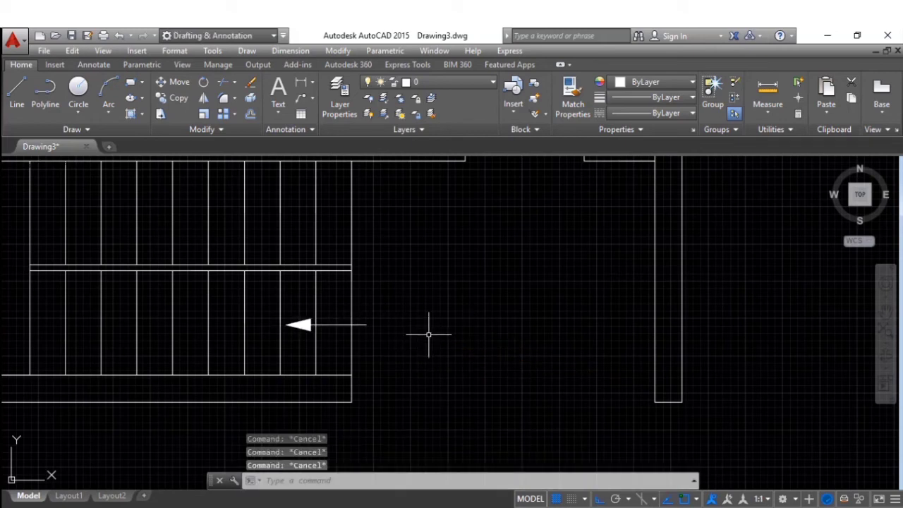
{"action": "scroll", "coordinate": [384, 340], "scroll_direction": "down", "scroll_amount": 4}
- Copy the HALL label to the stairs and retype the copy as UP
{"action": "middle_click_drag", "start_coordinate": [407, 343], "coordinate": [467, 372]}
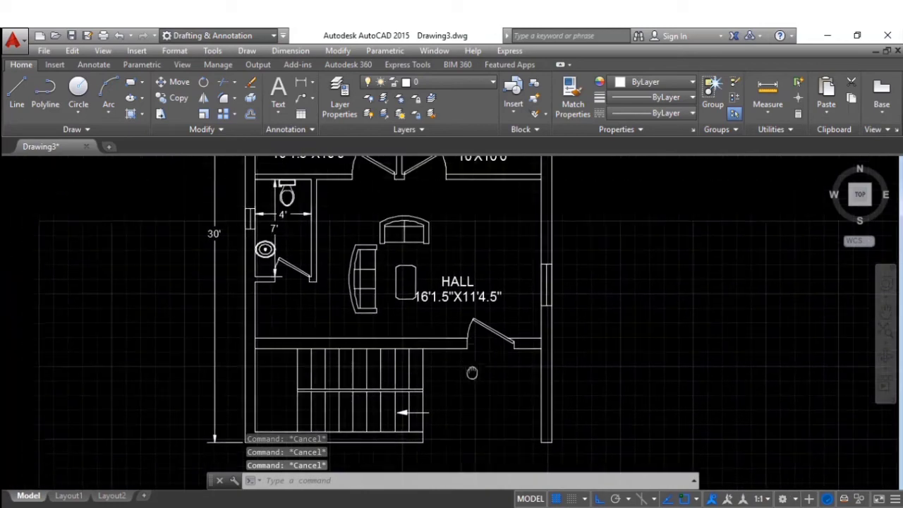
{"action": "left_click", "coordinate": [446, 281]}
{"action": "type", "text": "c"}
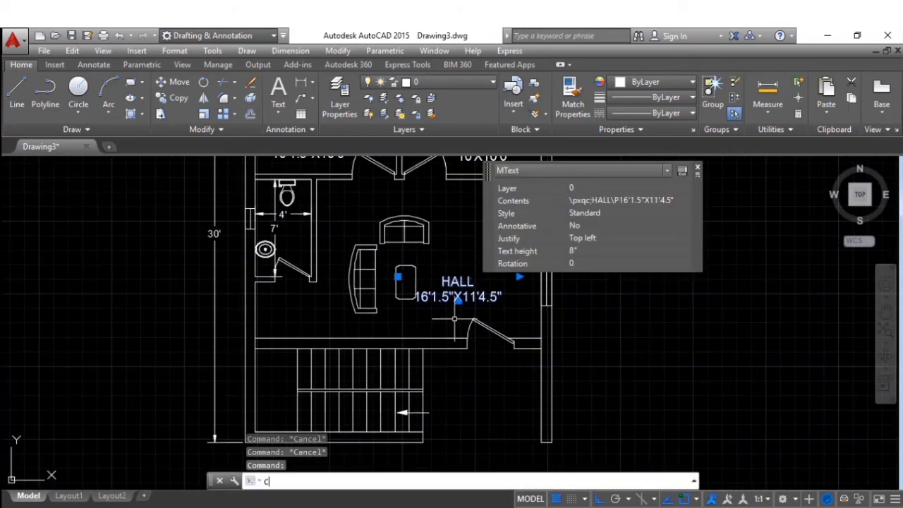
{"action": "type", "text": "o"}
{"action": "key", "text": "Return"}
{"action": "left_click", "coordinate": [465, 324]}
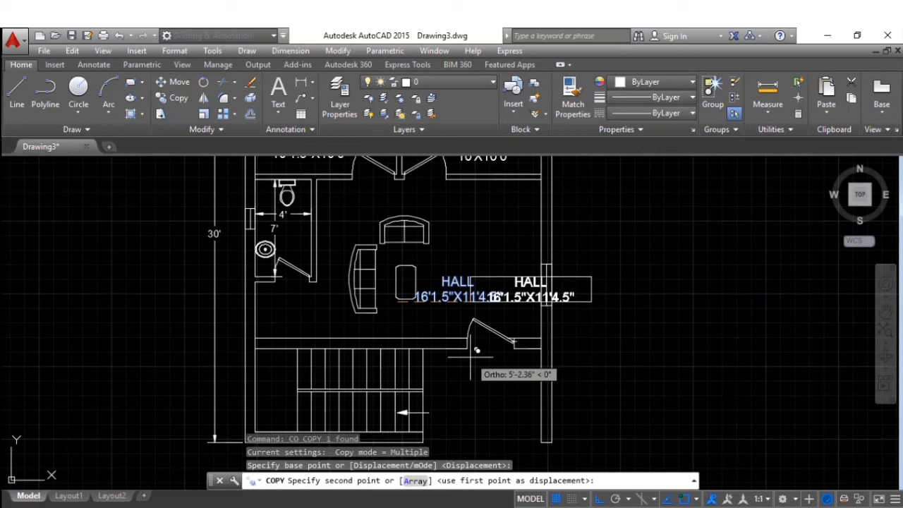
{"action": "key", "text": "F8"}
{"action": "scroll", "coordinate": [416, 385], "scroll_direction": "up", "scroll_amount": 5}
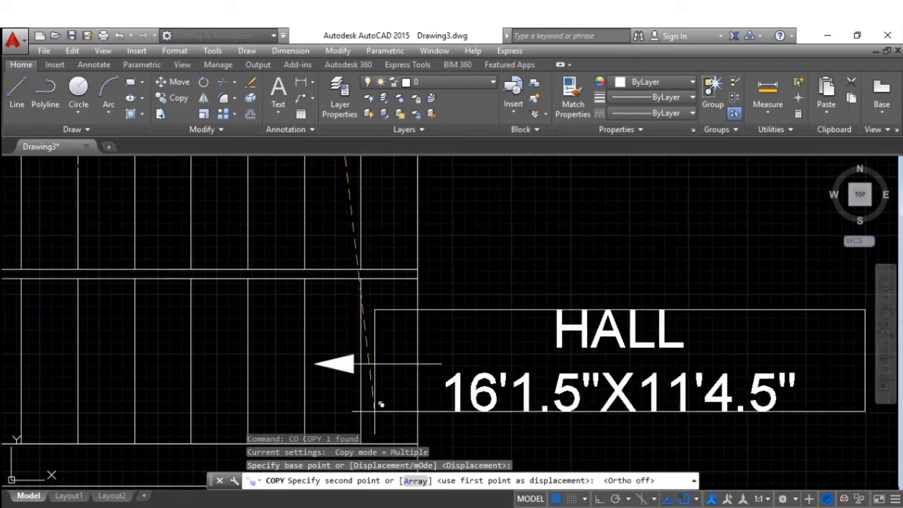
{"action": "key", "text": "Escape"}
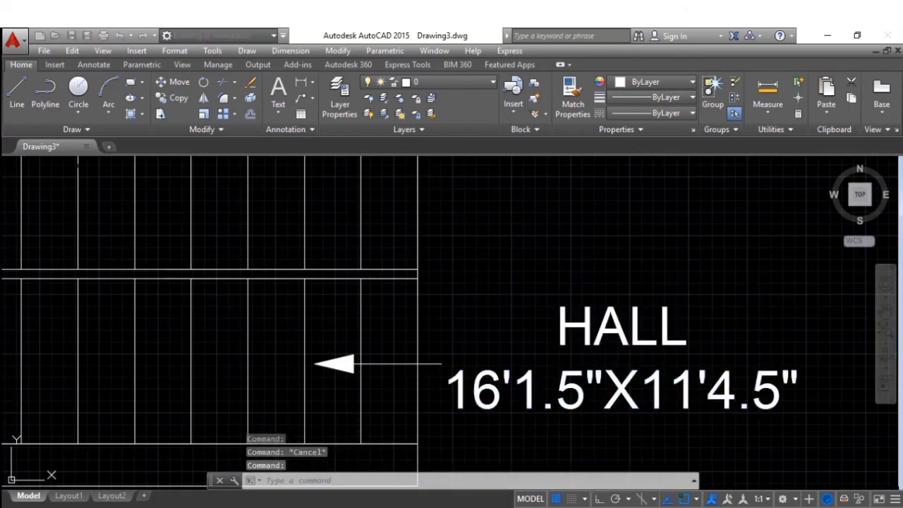
{"action": "double_click", "coordinate": [503, 385]}
{"action": "key", "text": "ctrl+a"}
{"action": "type", "text": "UP"}
{"action": "left_click", "coordinate": [522, 405]}
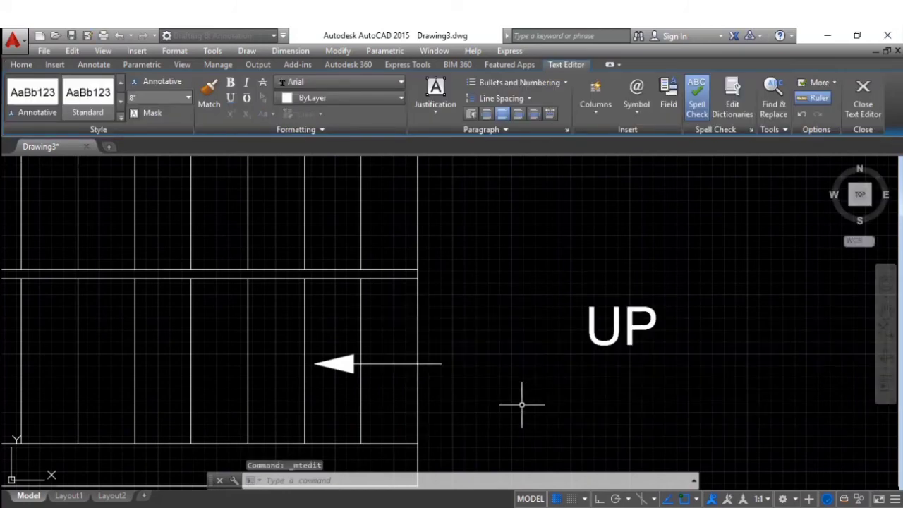
- Reposition the UP label just right of the arrow tail using grips
{"action": "left_click", "coordinate": [590, 338]}
{"action": "scroll", "coordinate": [590, 339], "scroll_direction": "down", "scroll_amount": 2}
{"action": "scroll", "coordinate": [643, 342], "scroll_direction": "down", "scroll_amount": 2}
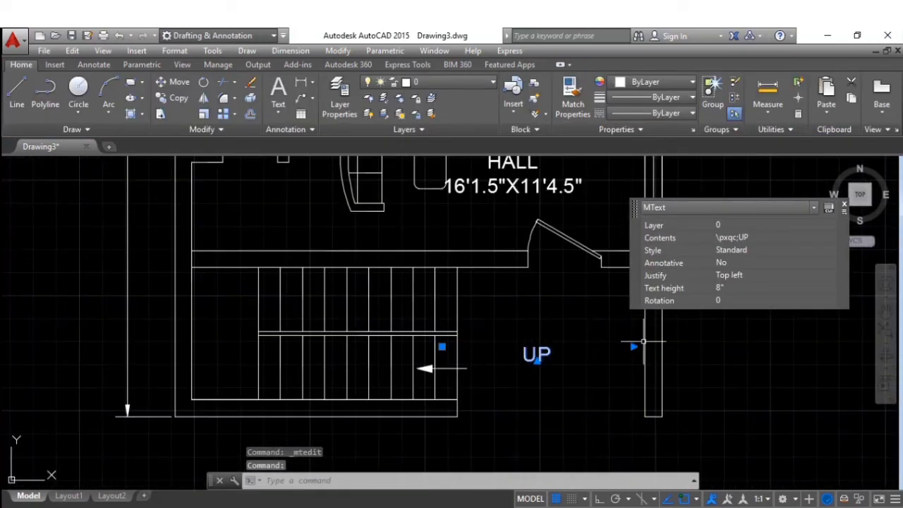
{"action": "left_click", "coordinate": [441, 346]}
{"action": "scroll", "coordinate": [505, 346], "scroll_direction": "up", "scroll_amount": 2}
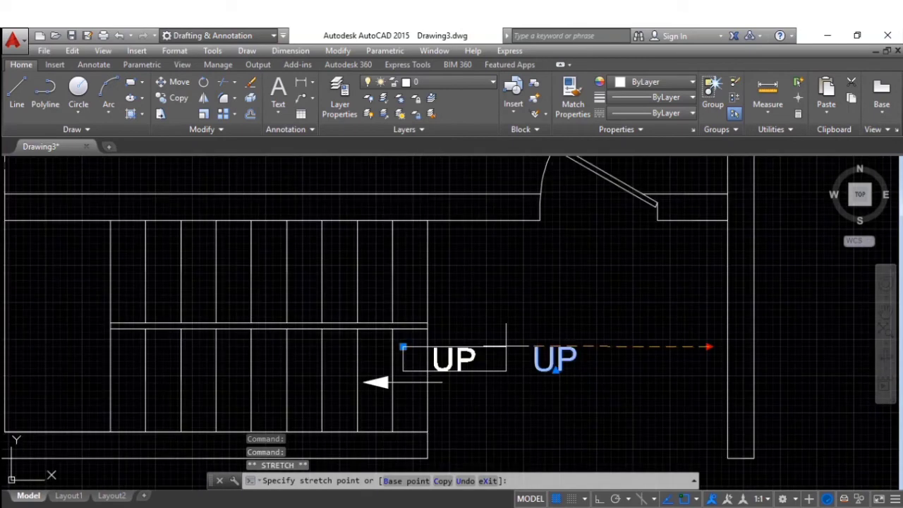
{"action": "scroll", "coordinate": [505, 347], "scroll_direction": "up", "scroll_amount": 3}
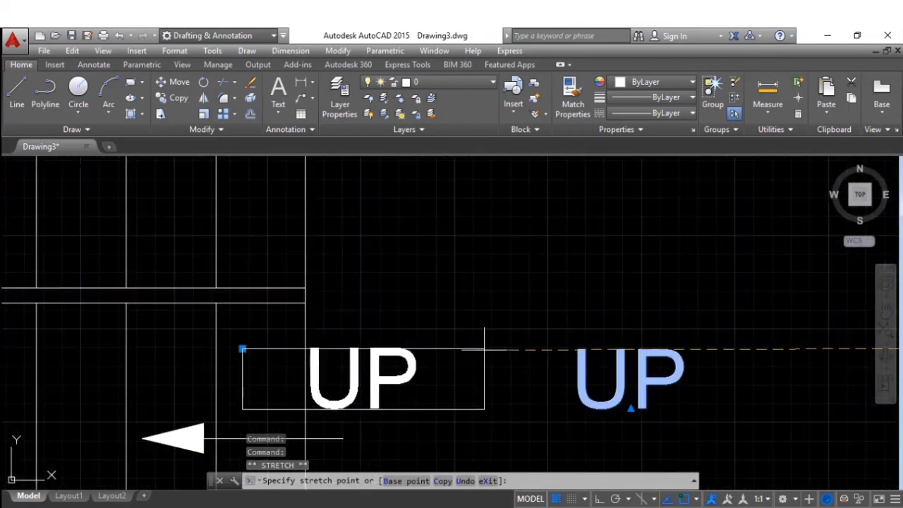
{"action": "key", "text": "Escape"}
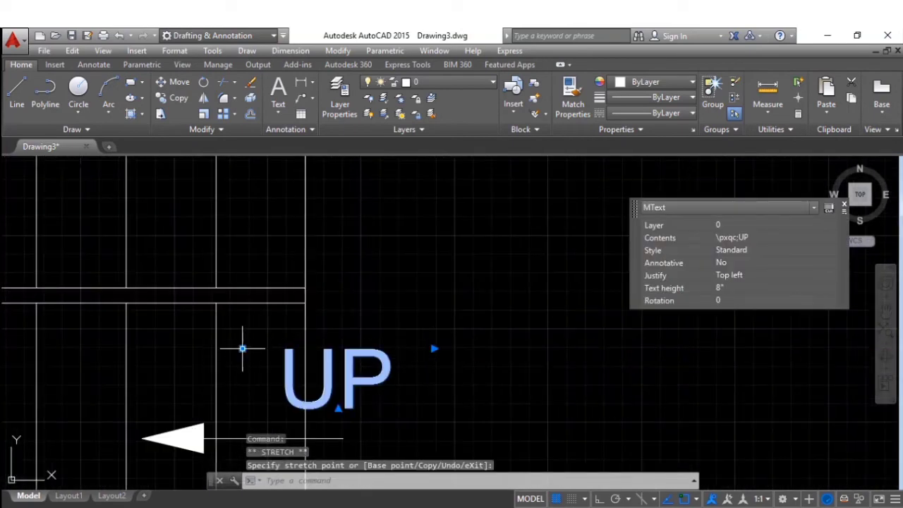
{"action": "scroll", "coordinate": [241, 348], "scroll_direction": "down", "scroll_amount": 2}
{"action": "scroll", "coordinate": [395, 310], "scroll_direction": "down", "scroll_amount": 2}
{"action": "left_click", "coordinate": [438, 299]}
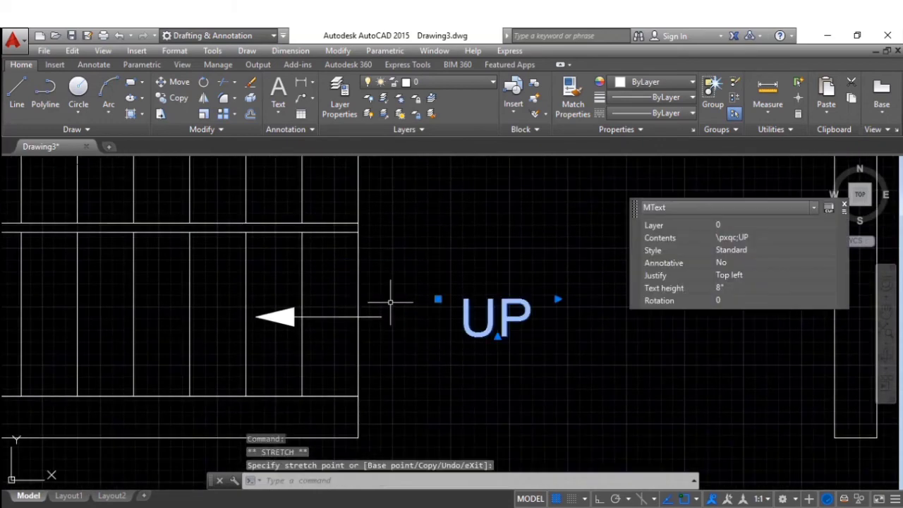
{"action": "left_click", "coordinate": [438, 299]}
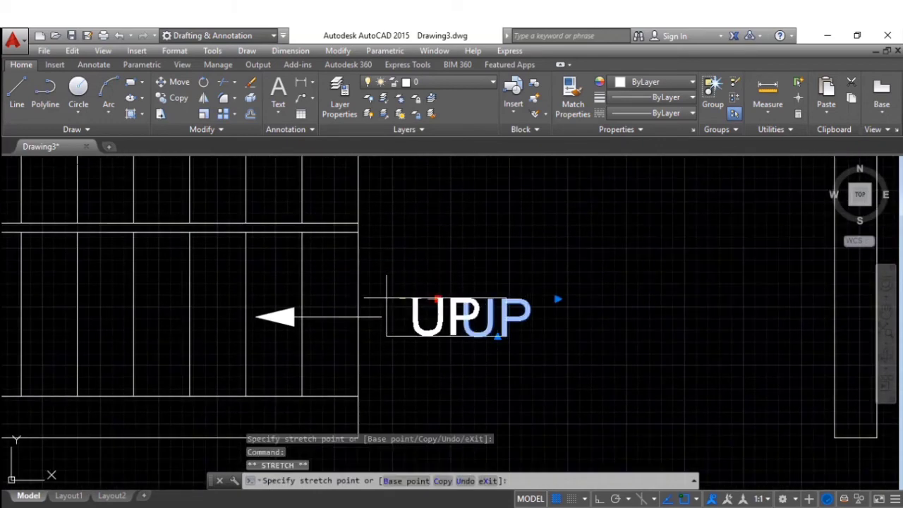
{"action": "left_click", "coordinate": [385, 298]}
- Copy UP near the toilet and the door, and change the door copy to MD
{"action": "left_click", "coordinate": [411, 337]}
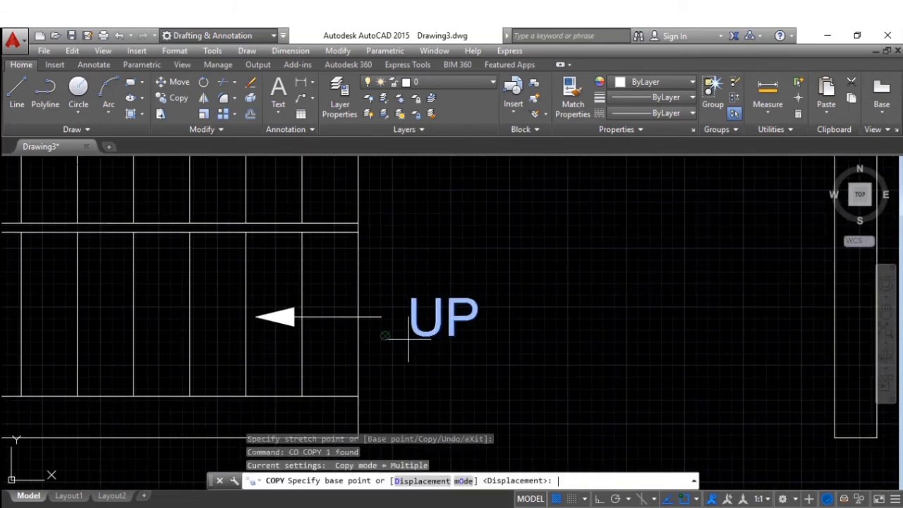
{"action": "scroll", "coordinate": [423, 338], "scroll_direction": "down", "scroll_amount": 3}
{"action": "double_click", "coordinate": [509, 441]}
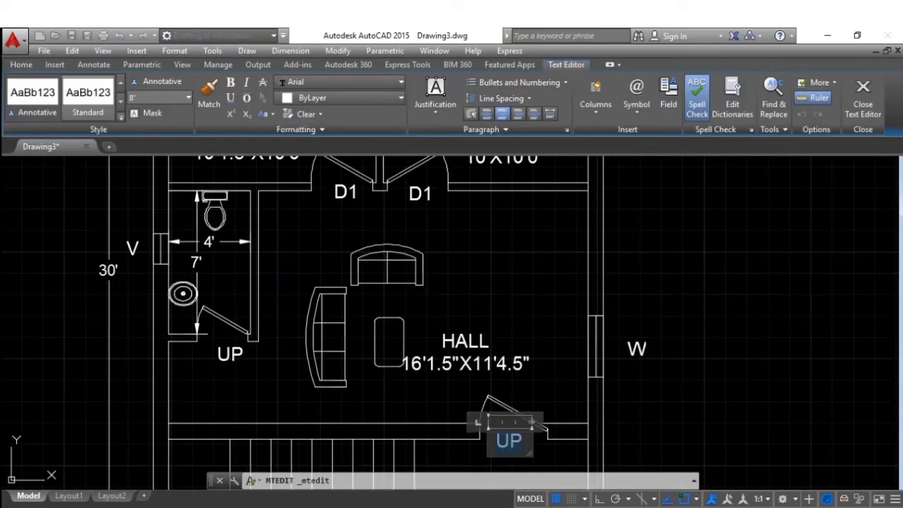
{"action": "type", "text": "MD"}
{"action": "left_click", "coordinate": [612, 401]}
{"action": "scroll", "coordinate": [635, 353], "scroll_direction": "down", "scroll_amount": 5}
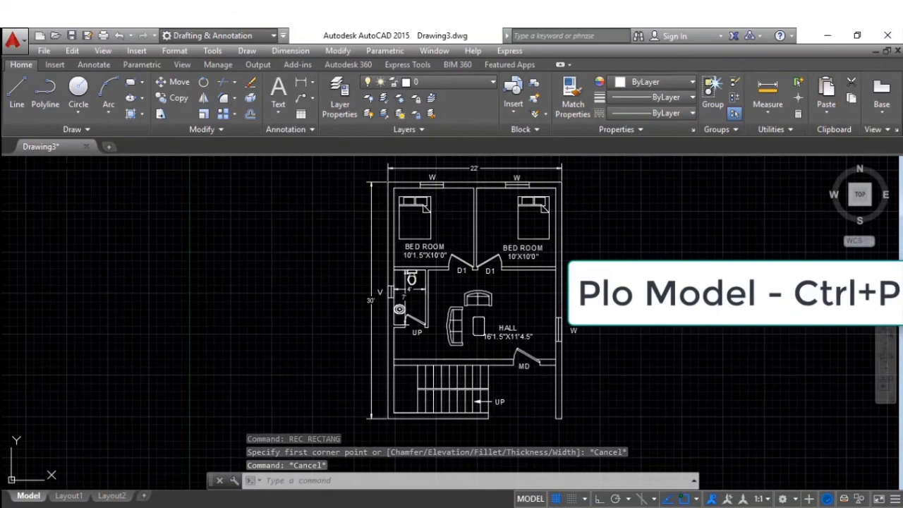
- Plot with DWG To PDF.pc3 on ISO full bleed A4 (210 x 297 MM), Portrait, Window area
{"action": "key", "text": "ctrl+p"}
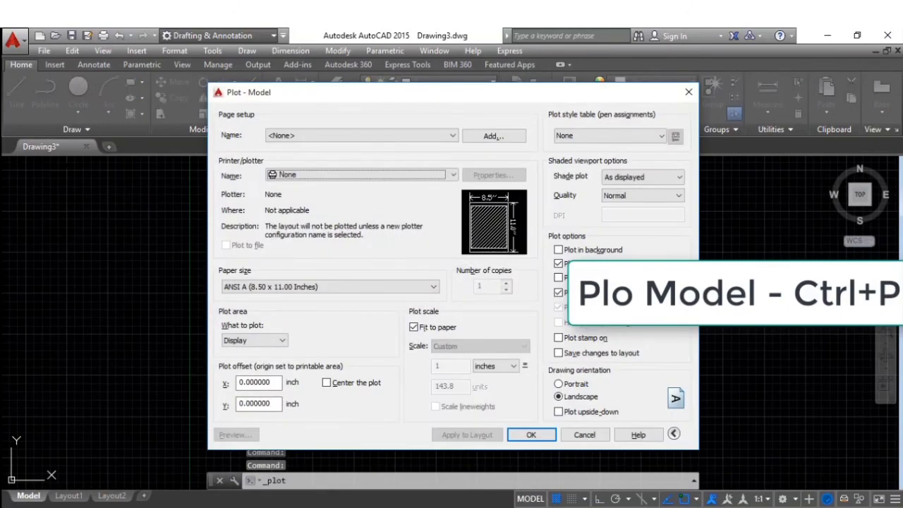
{"action": "left_click", "coordinate": [296, 175]}
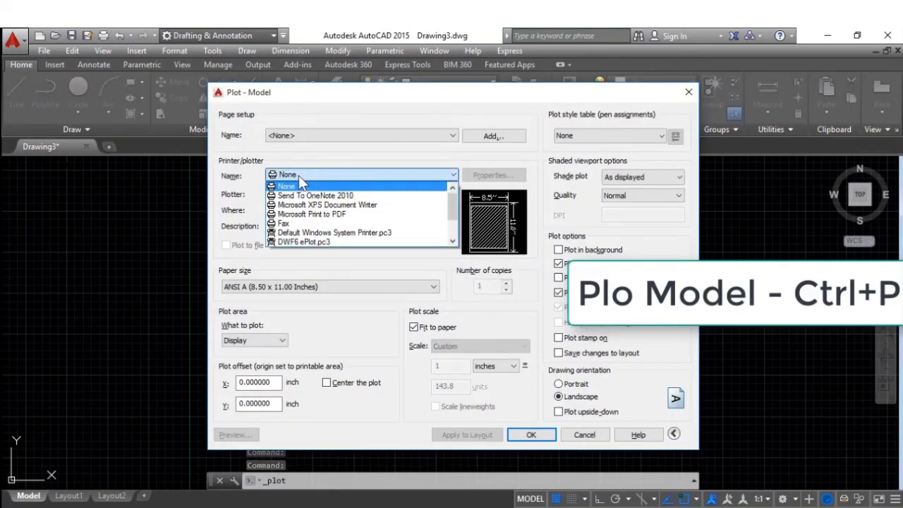
{"action": "scroll", "coordinate": [367, 225], "scroll_direction": "down", "scroll_amount": 2}
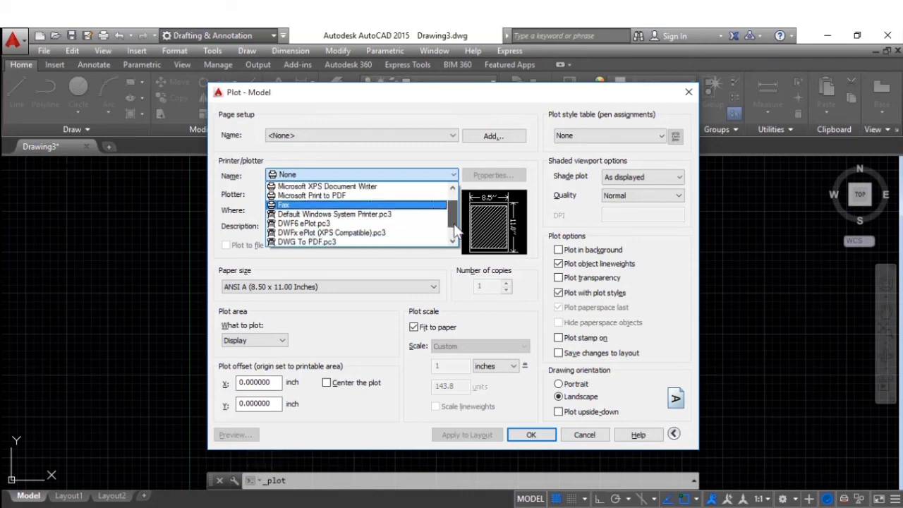
{"action": "scroll", "coordinate": [338, 229], "scroll_direction": "down", "scroll_amount": 1}
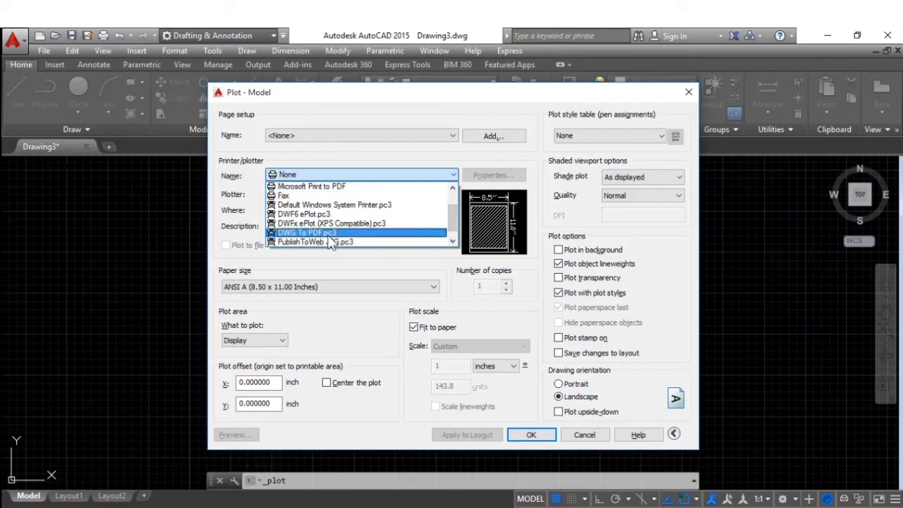
{"action": "left_click", "coordinate": [357, 235]}
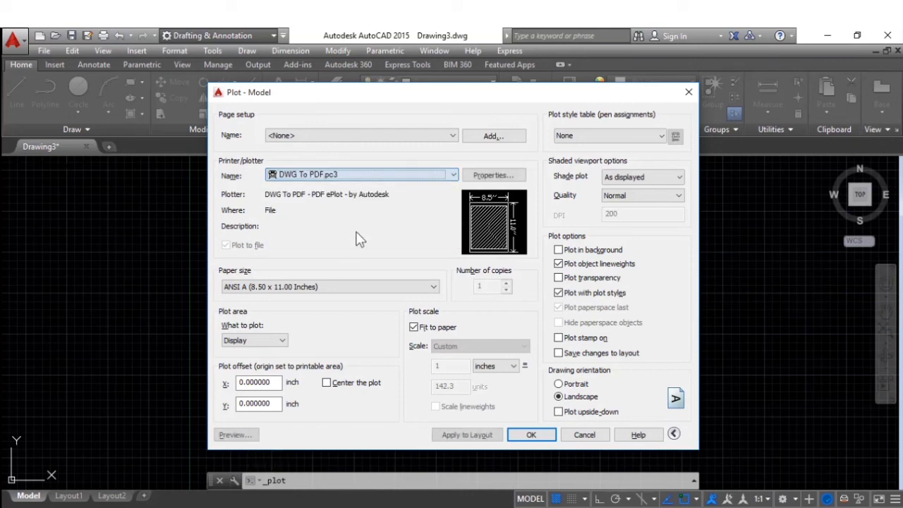
{"action": "left_click", "coordinate": [328, 289]}
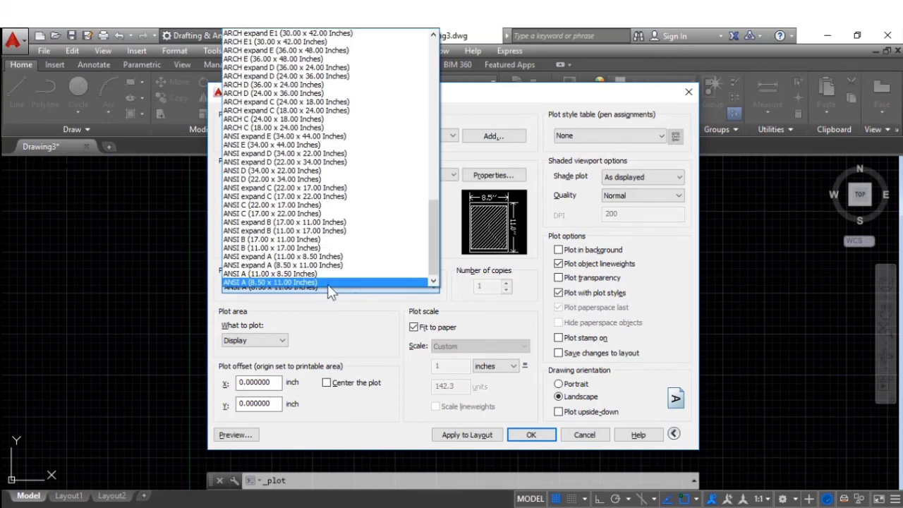
{"action": "left_click_drag", "start_coordinate": [435, 276], "coordinate": [434, 88]}
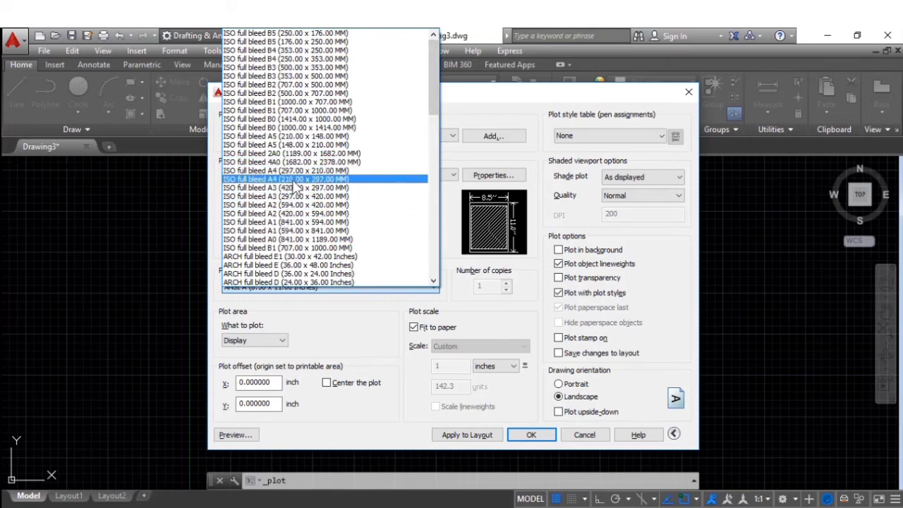
{"action": "left_click", "coordinate": [303, 184]}
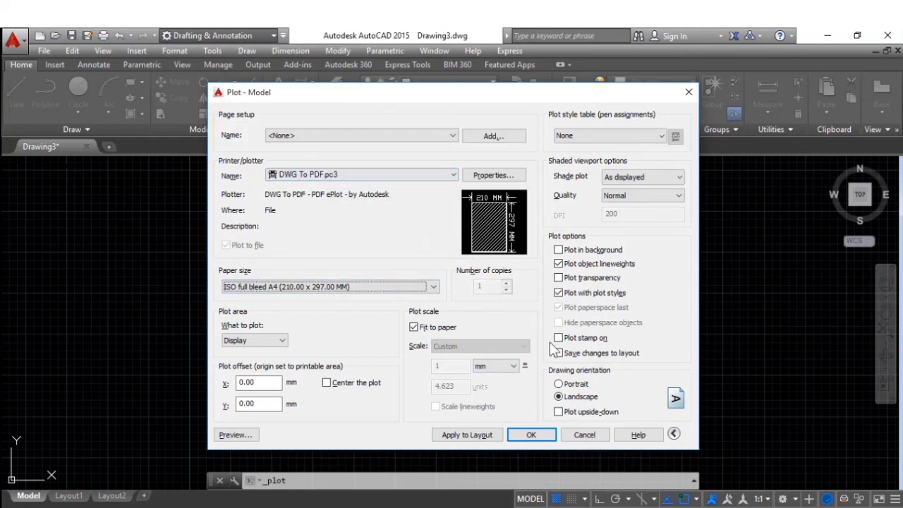
{"action": "left_click", "coordinate": [559, 385]}
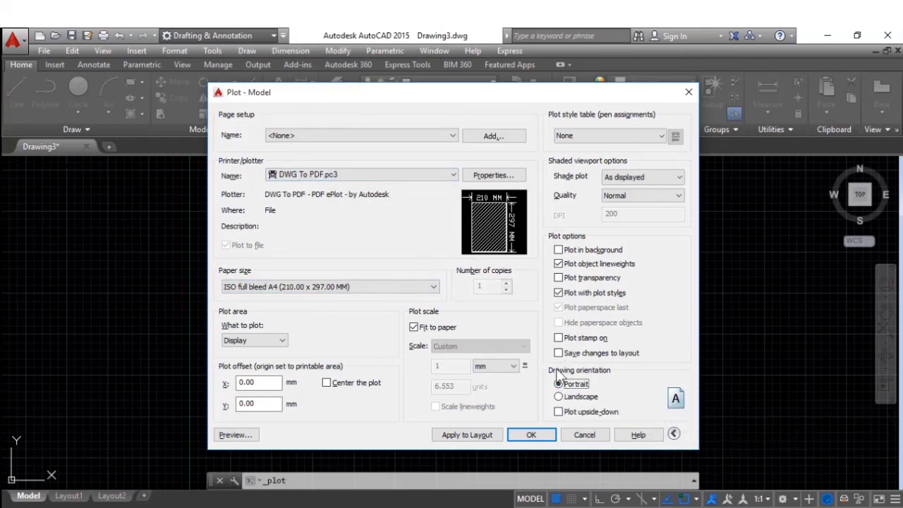
{"action": "left_click", "coordinate": [282, 341]}
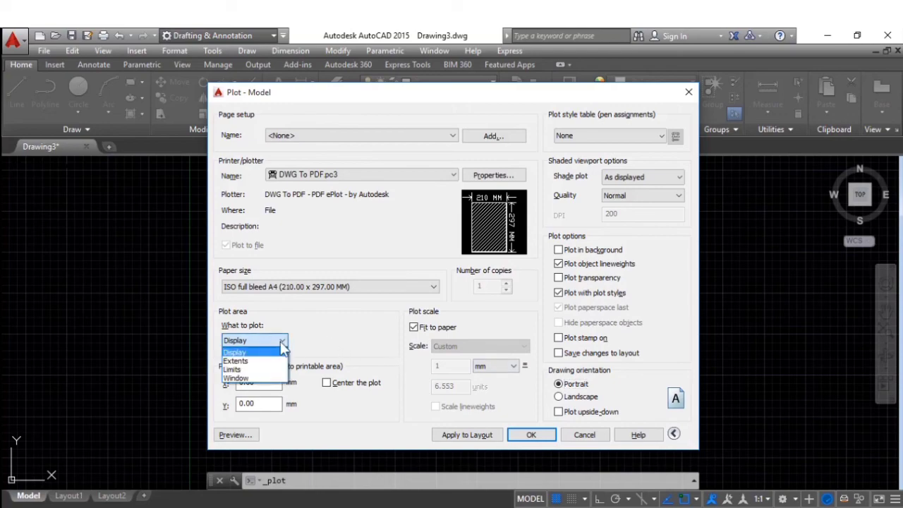
{"action": "left_click", "coordinate": [253, 381]}
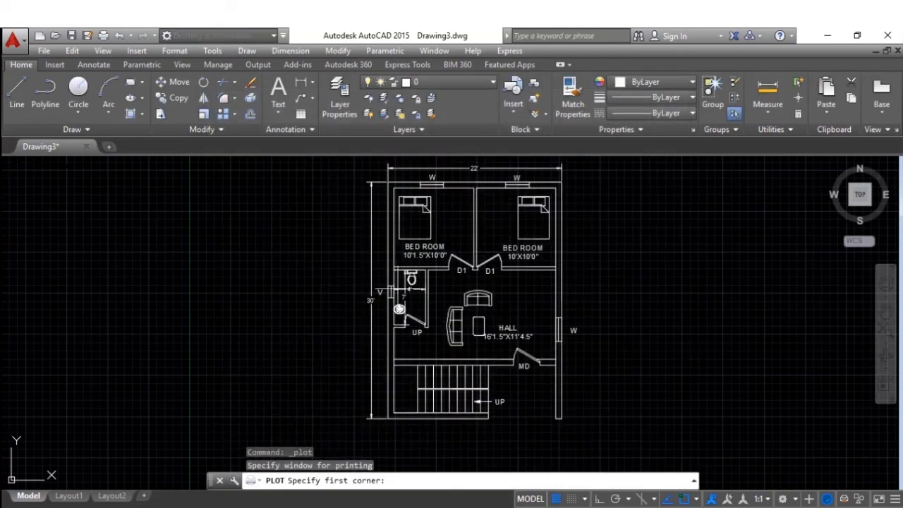
- Window around the entire floor plan, center the plot, and preview the A4 portrait page
{"action": "scroll", "coordinate": [371, 287], "scroll_direction": "down", "scroll_amount": 2}
{"action": "scroll", "coordinate": [371, 287], "scroll_direction": "down", "scroll_amount": 1}
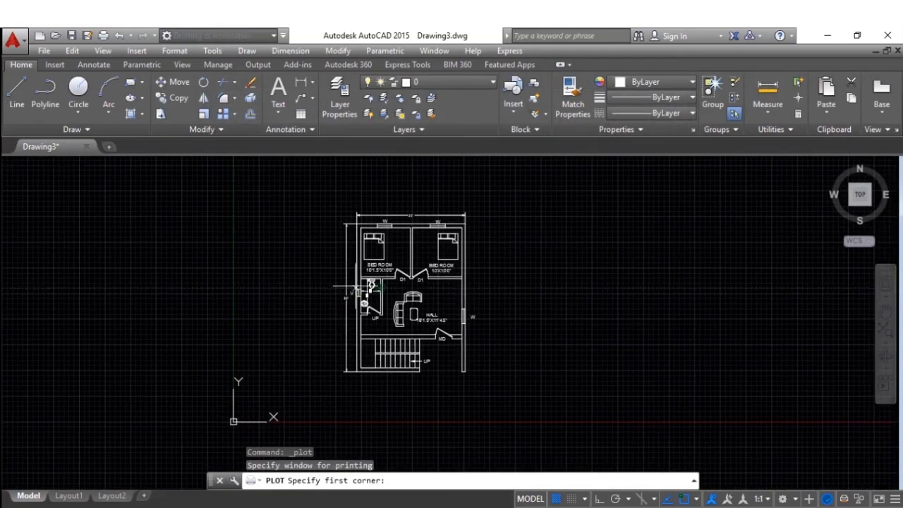
{"action": "left_click", "coordinate": [330, 201]}
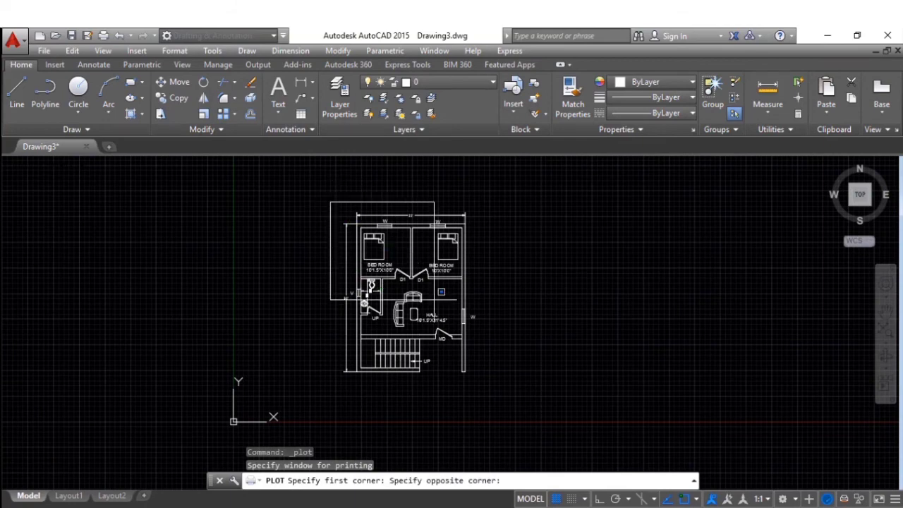
{"action": "left_click", "coordinate": [484, 386]}
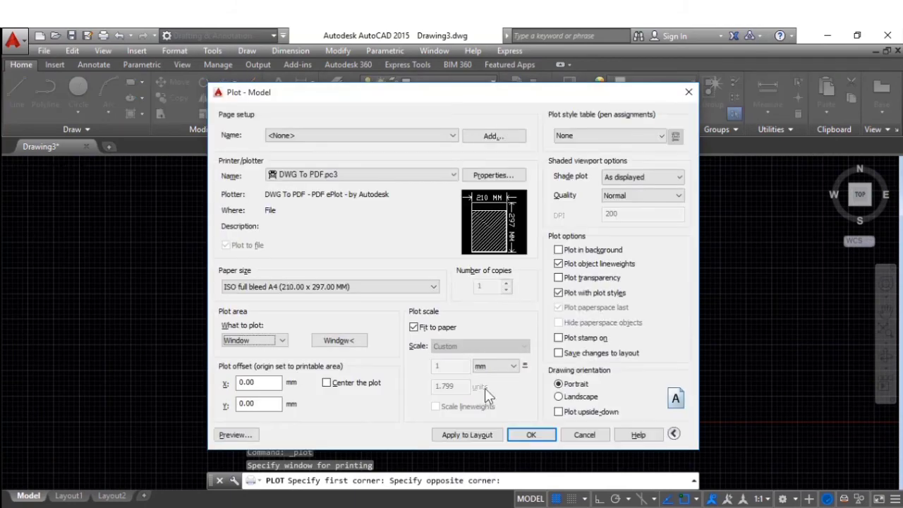
{"action": "left_click", "coordinate": [326, 383]}
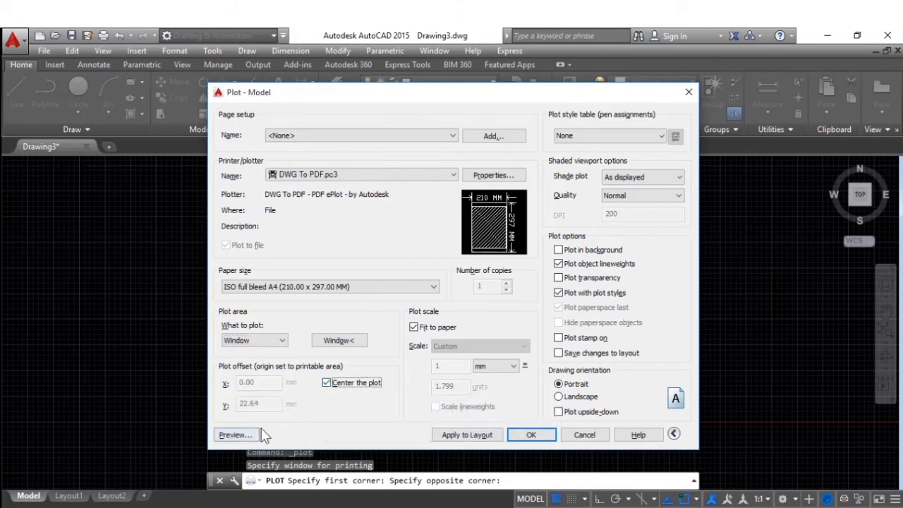
{"action": "left_click", "coordinate": [236, 435]}
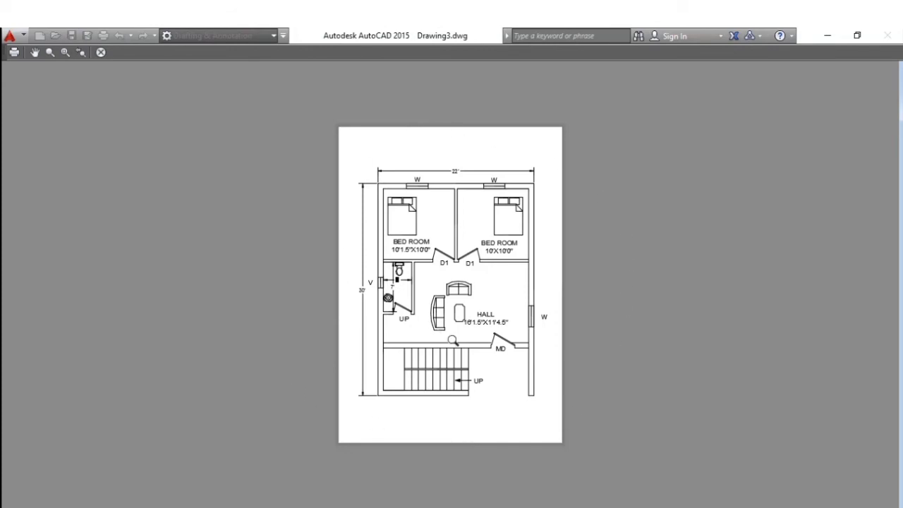
{"action": "key", "text": "Escape"}
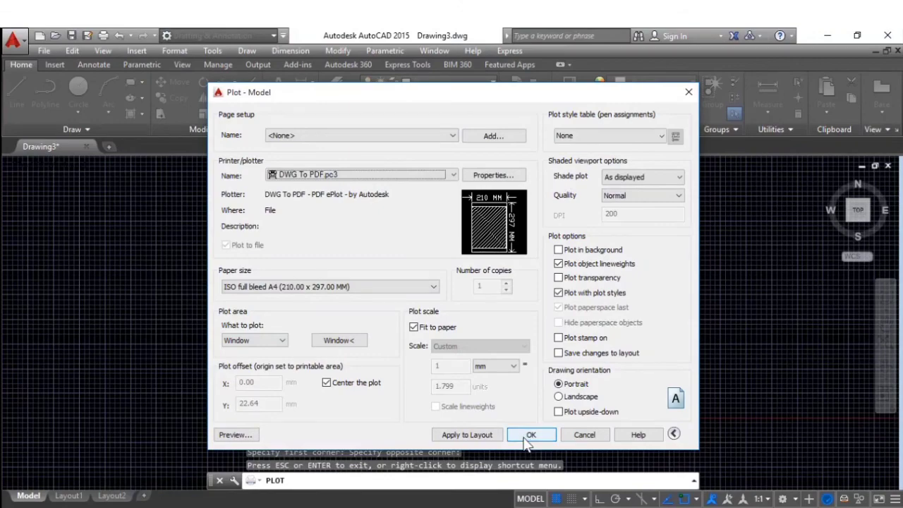
- Plot the drawing and save it as Drawing3-Model.pdf on the Desktop
{"action": "left_click", "coordinate": [524, 434]}
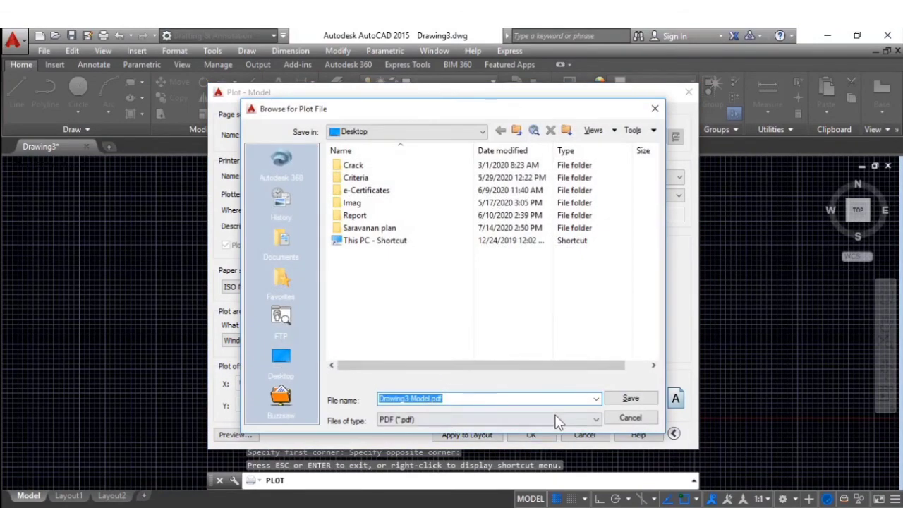
{"action": "left_click", "coordinate": [630, 398]}
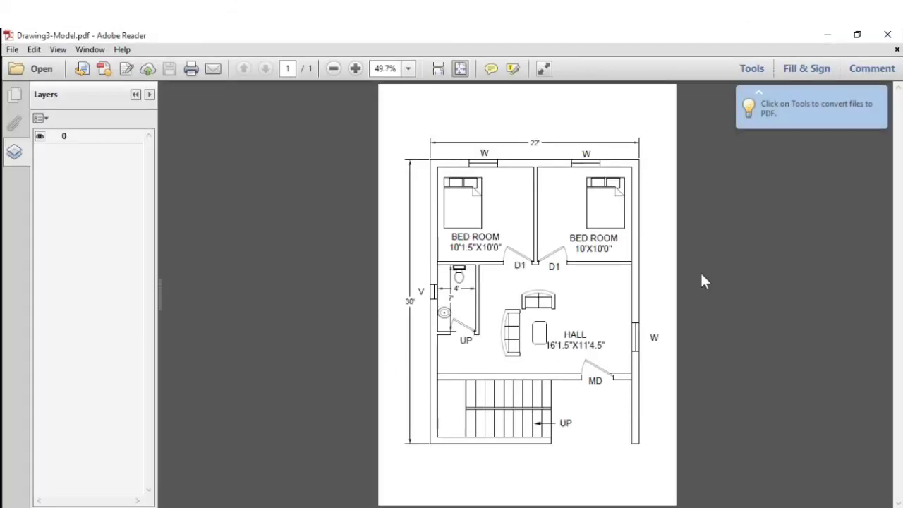
{"action": "left_click", "coordinate": [887, 34]}
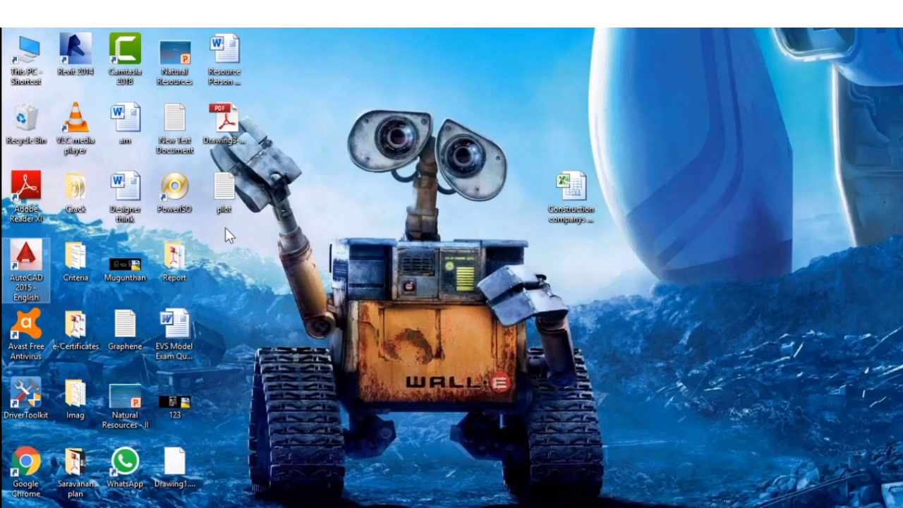
{"action": "double_click", "coordinate": [229, 131]}
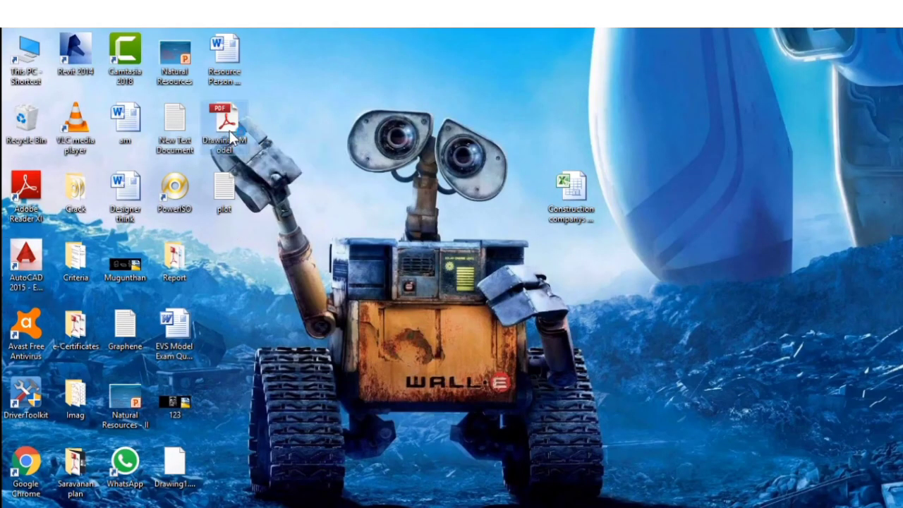